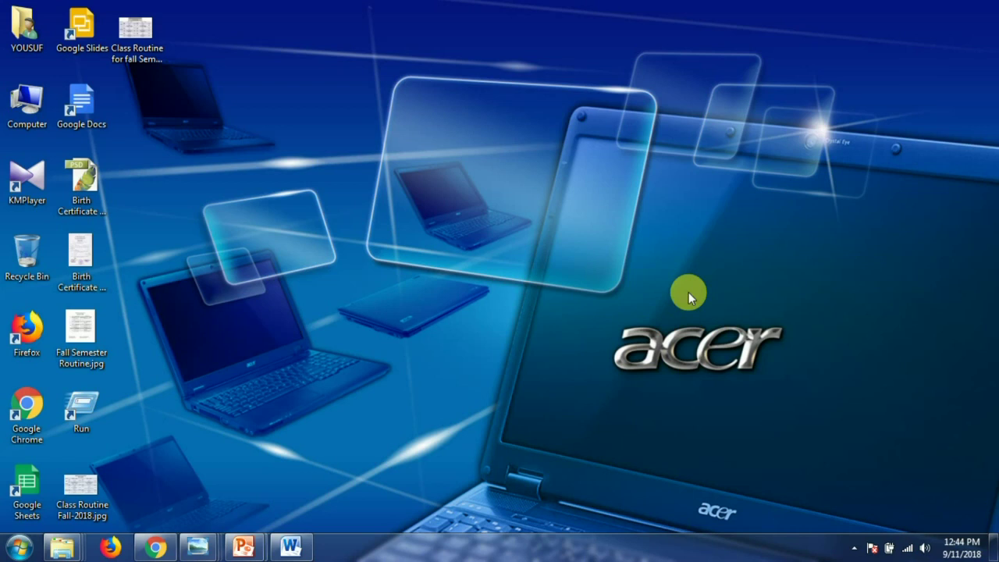
Bring up the Class Routine Fall-2018.jpg image from the Photo Viewer taskbar previews.
mouse_move(202, 549)
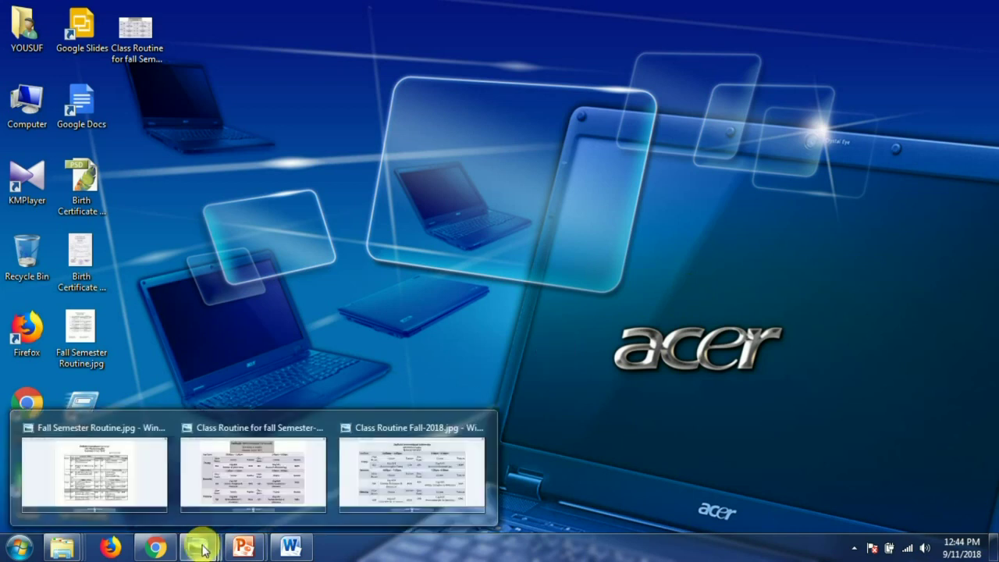
click(416, 481)
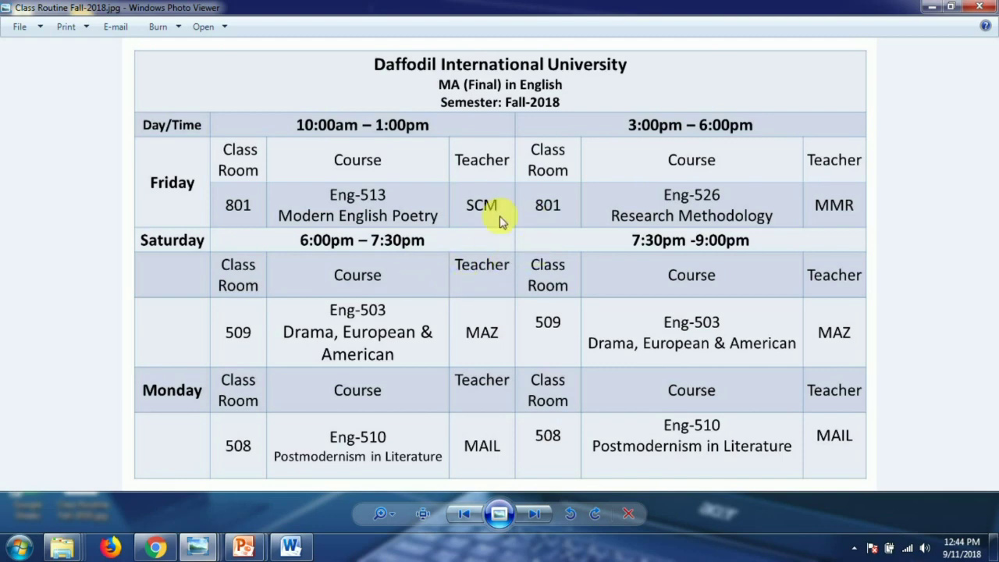
click(931, 7)
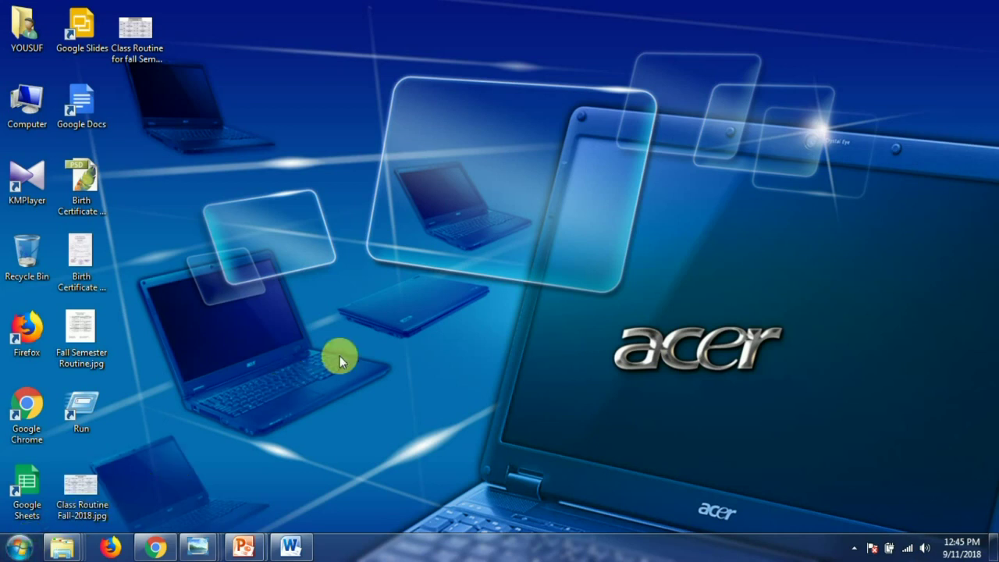
Launch Microsoft PowerPoint 2010 from Start > All Programs > Microsoft Office.
click(11, 549)
click(64, 483)
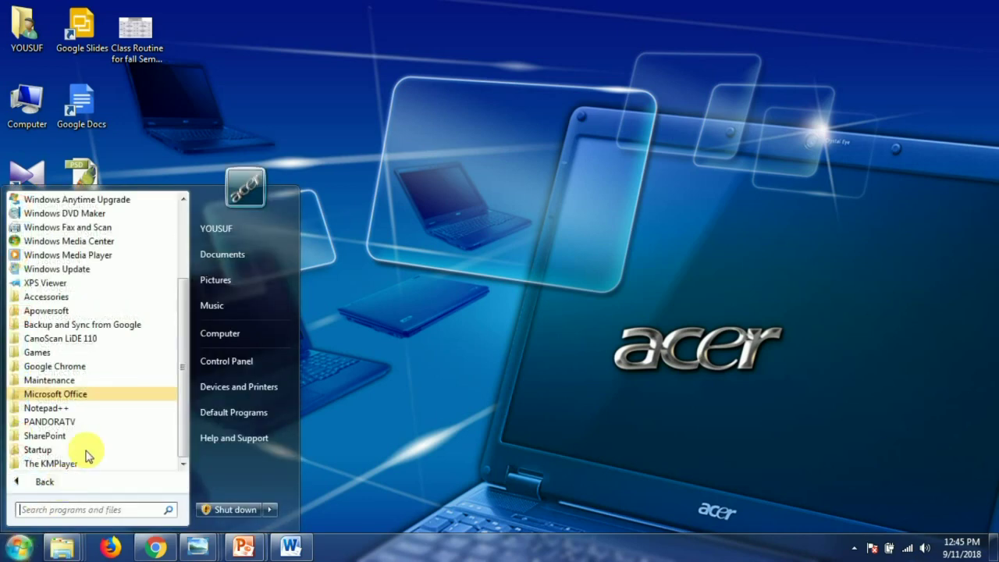
click(78, 395)
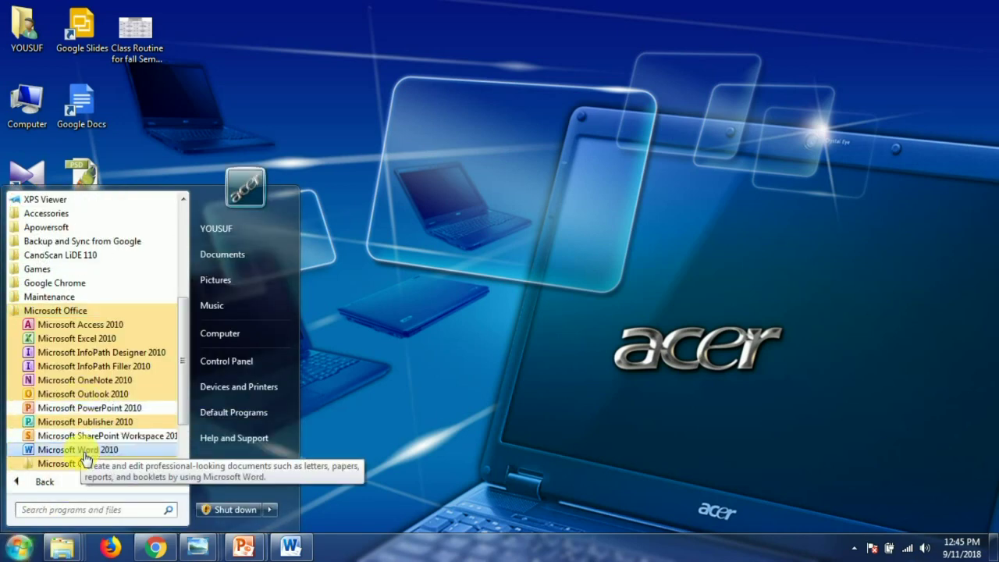
click(92, 409)
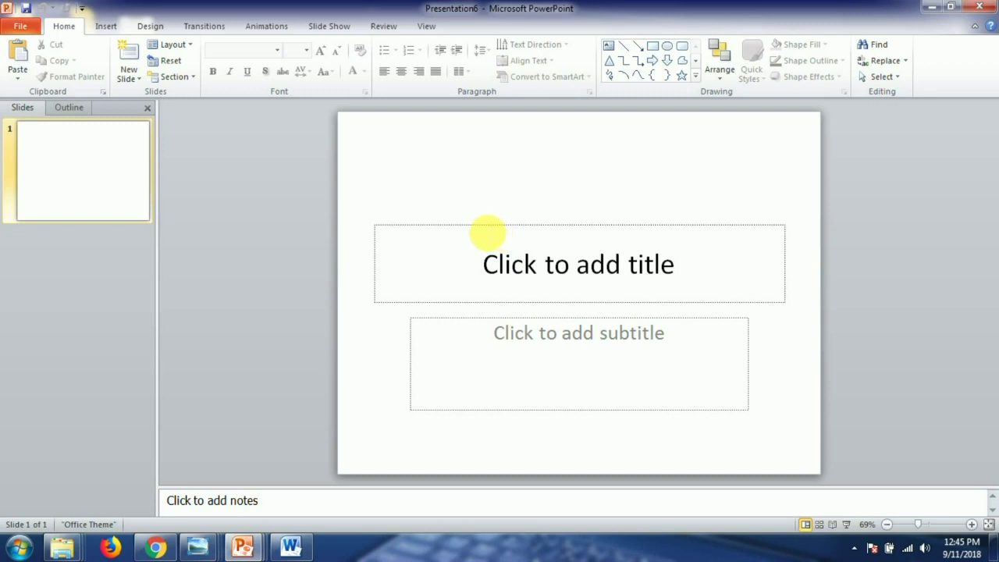
Delete the subtitle placeholder, then the title placeholder, leaving the first slide blank.
click(488, 232)
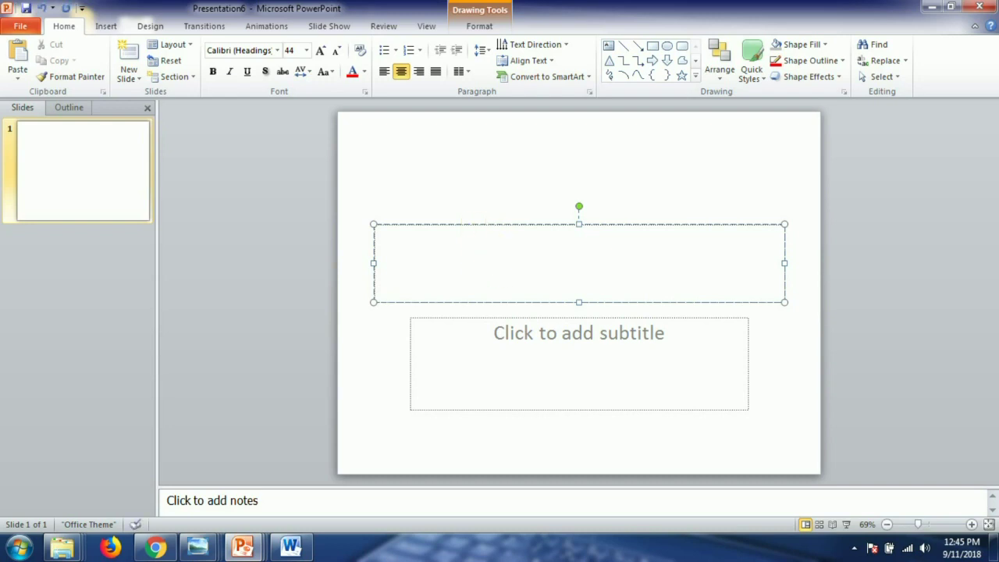
click(489, 325)
click(487, 320)
key(Delete)
click(470, 225)
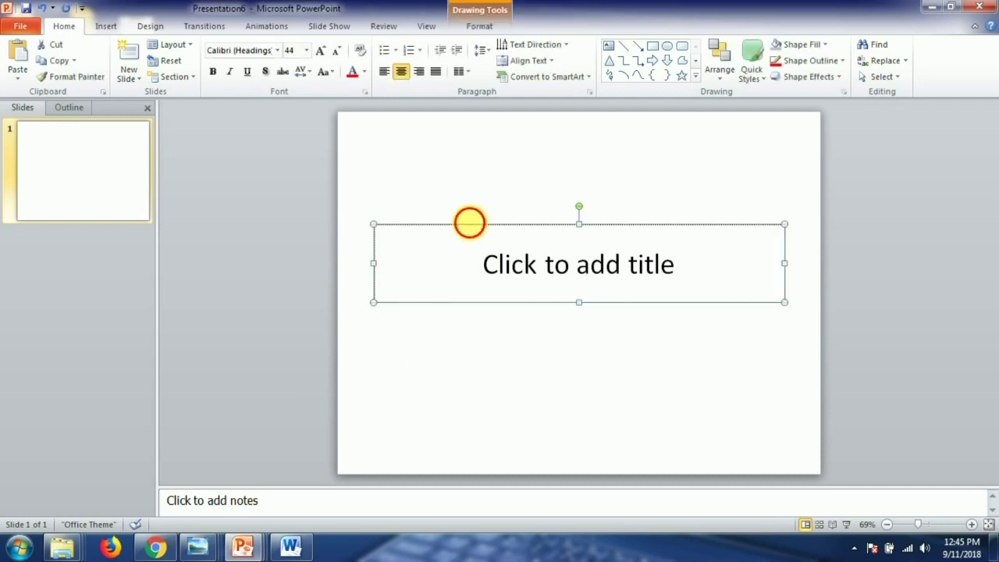
key(Delete)
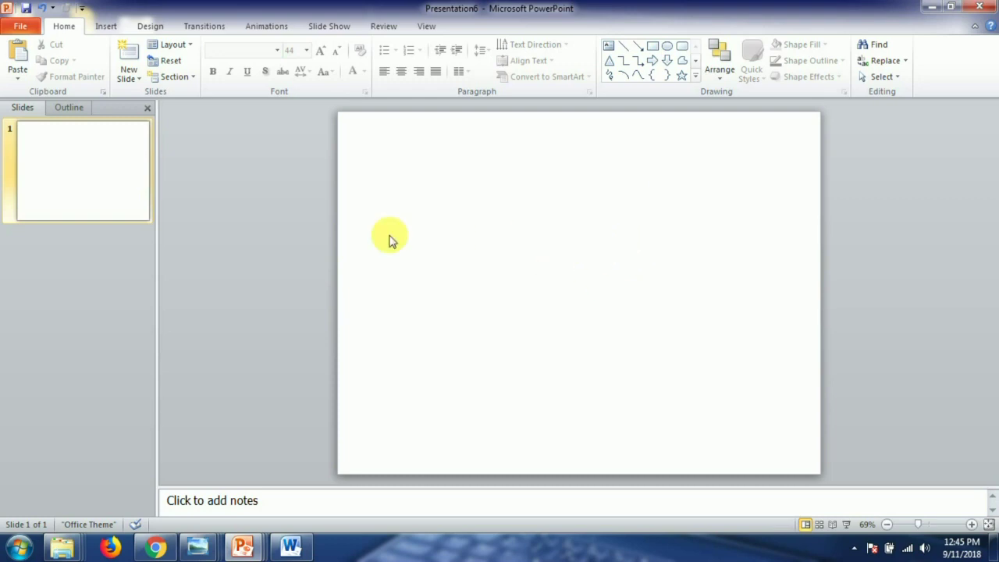
click(152, 33)
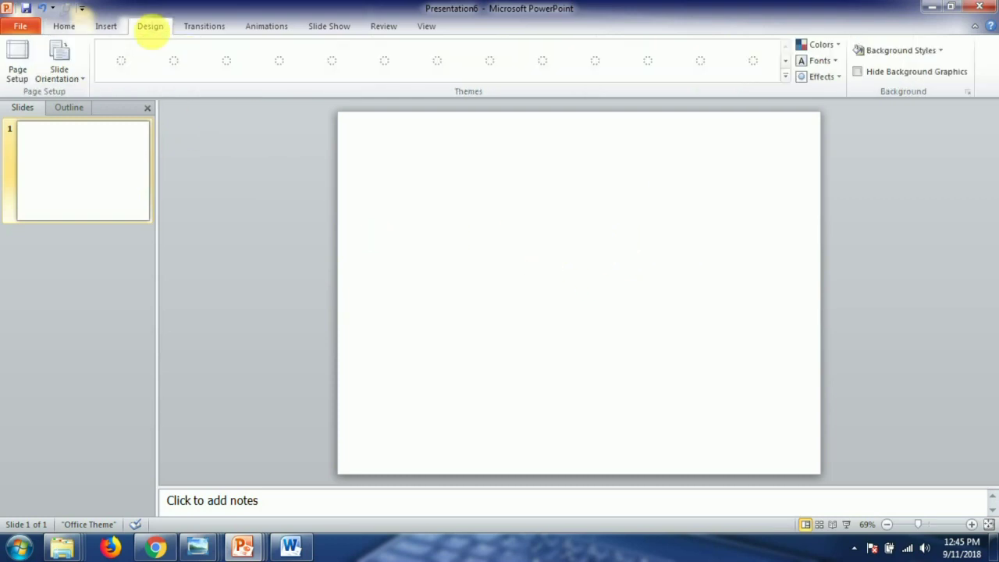
Set the slide size in Page Setup to 22 inches wide by 14 inches high.
click(17, 61)
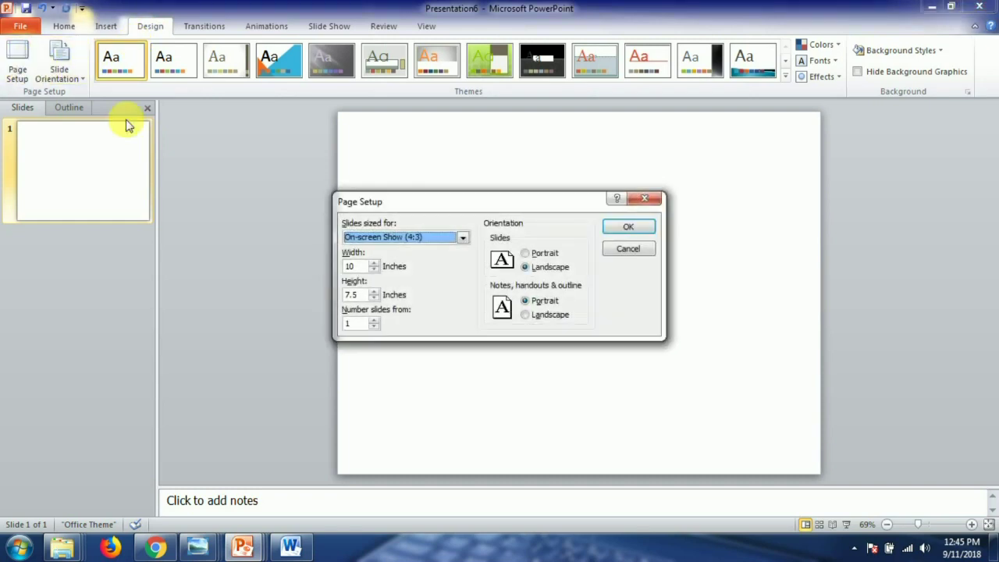
drag(414, 206, 161, 250)
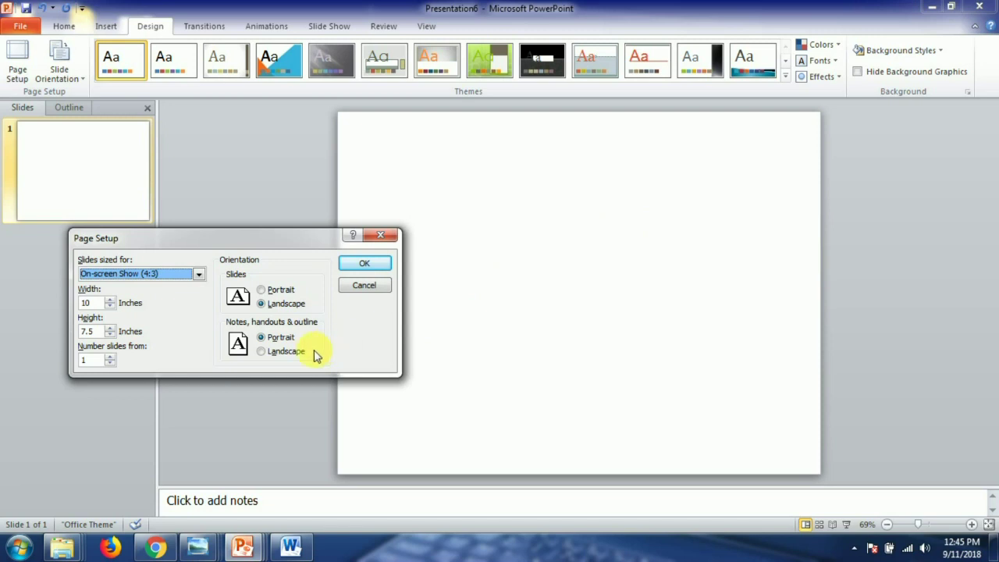
key(Tab)
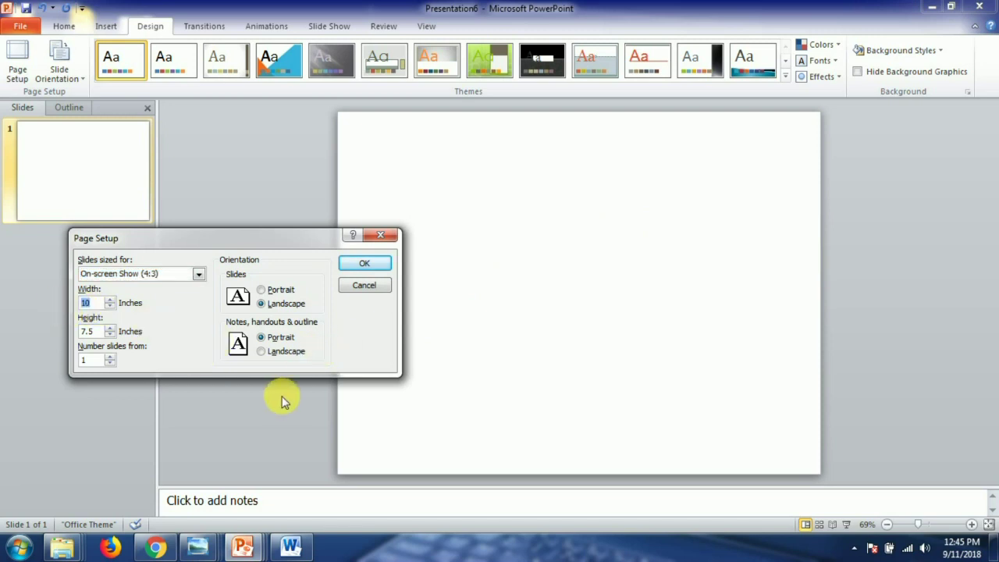
text(20)
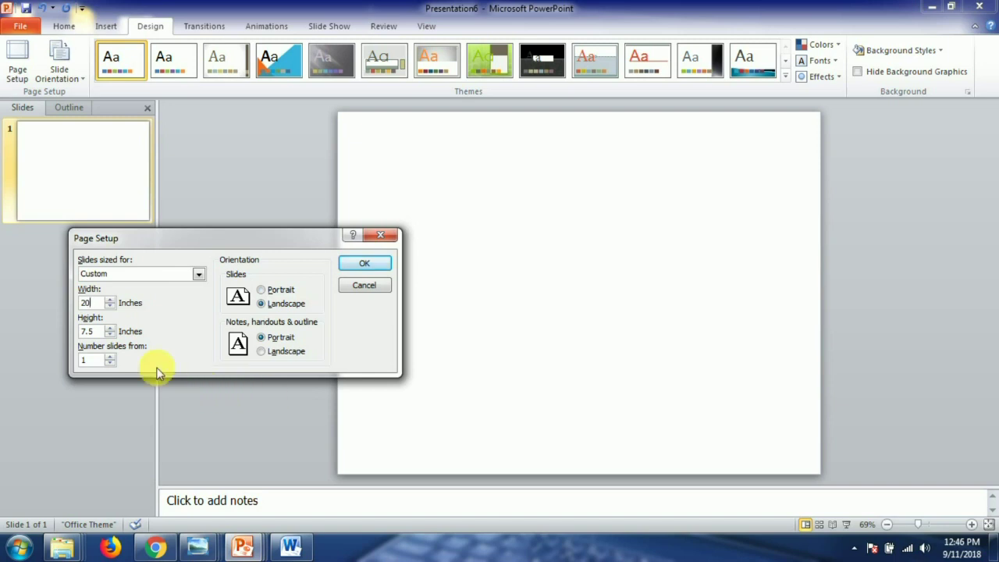
key(Tab)
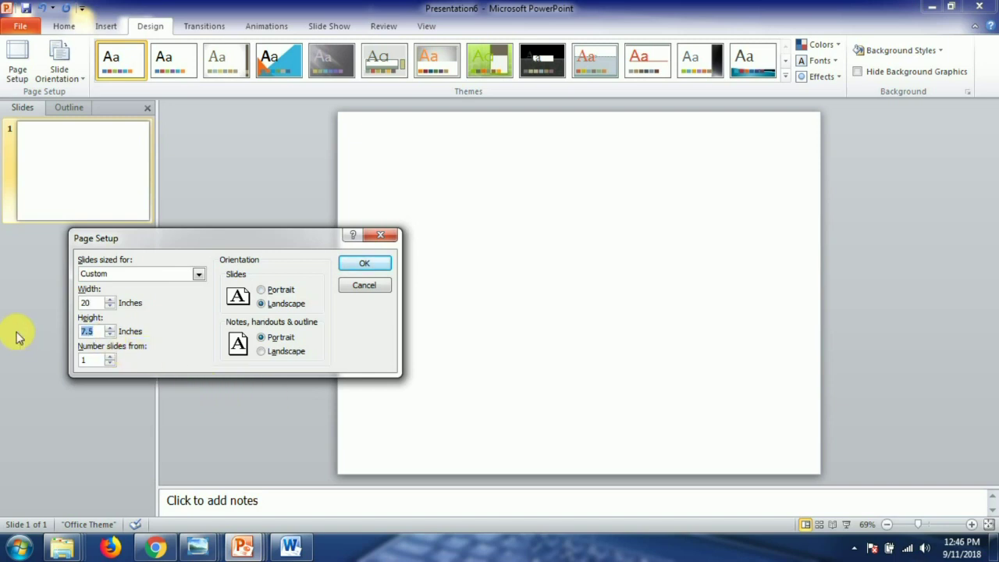
text(14)
click(20, 327)
click(92, 303)
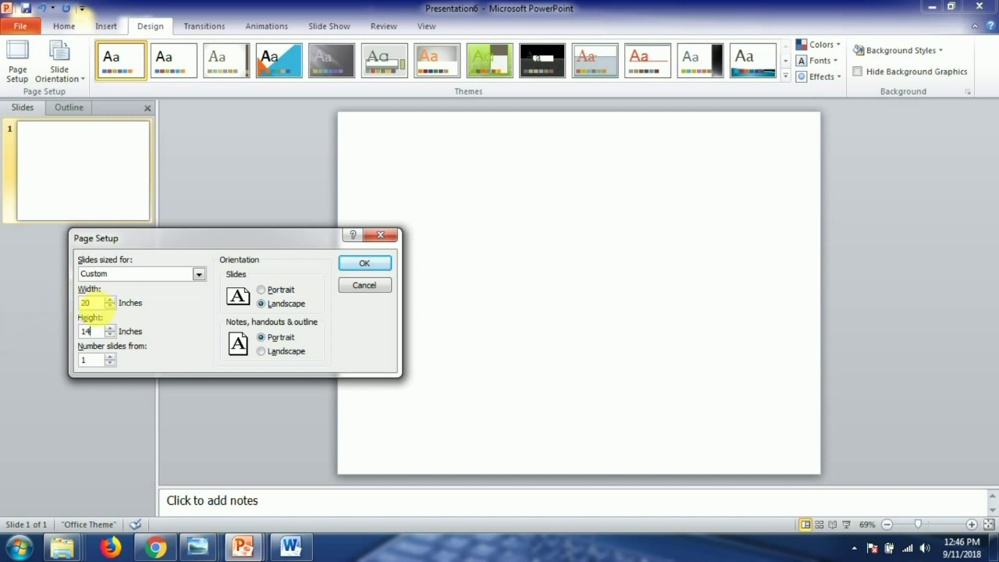
text(22)
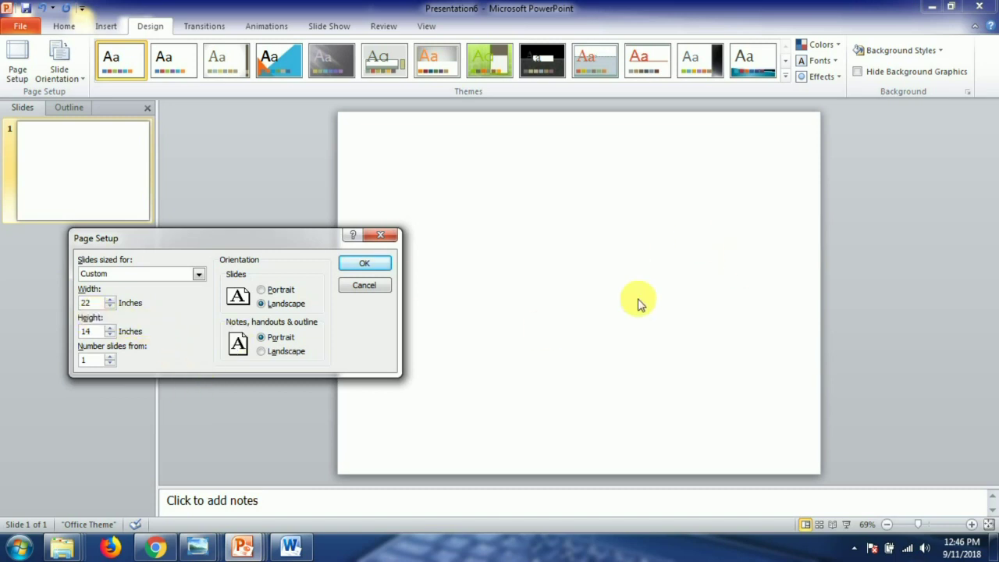
click(362, 265)
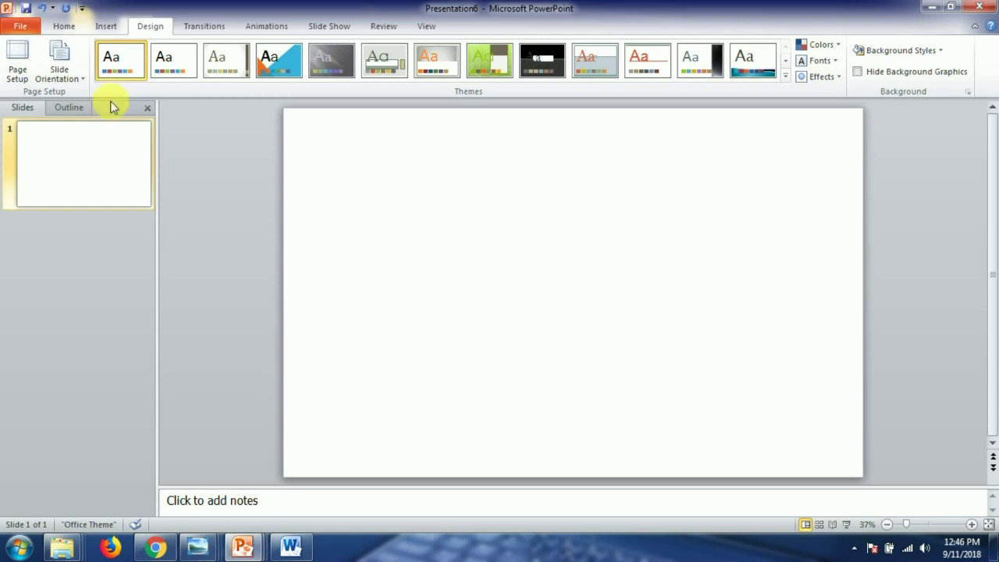
click(105, 26)
Insert a 3-column by 2-row table on the slide.
click(20, 74)
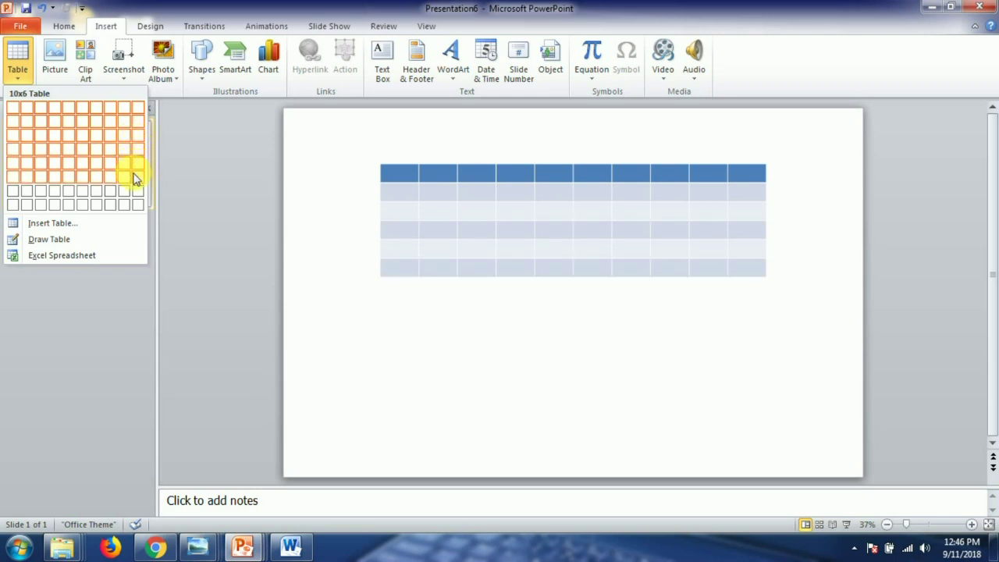
click(47, 128)
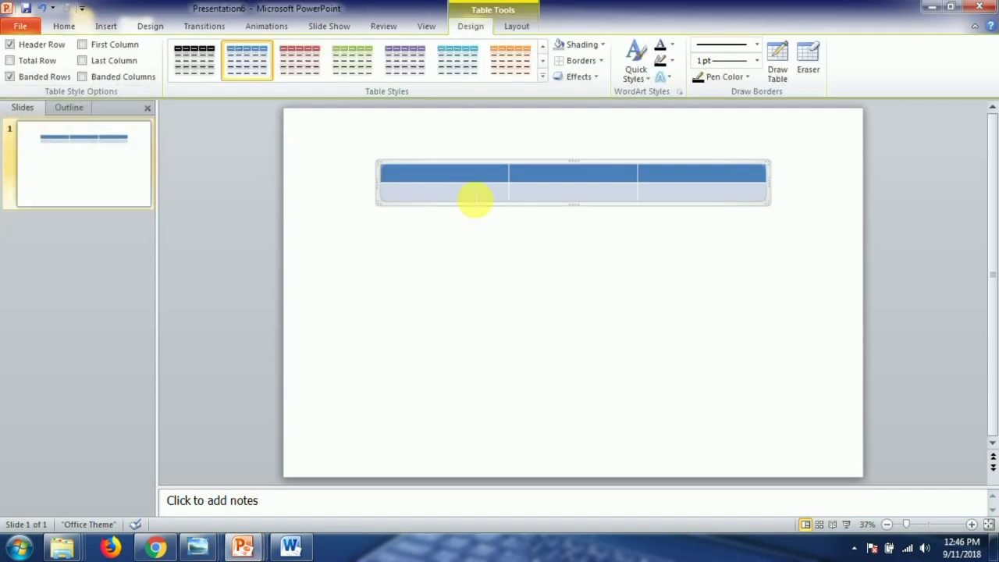
drag(390, 208, 404, 282)
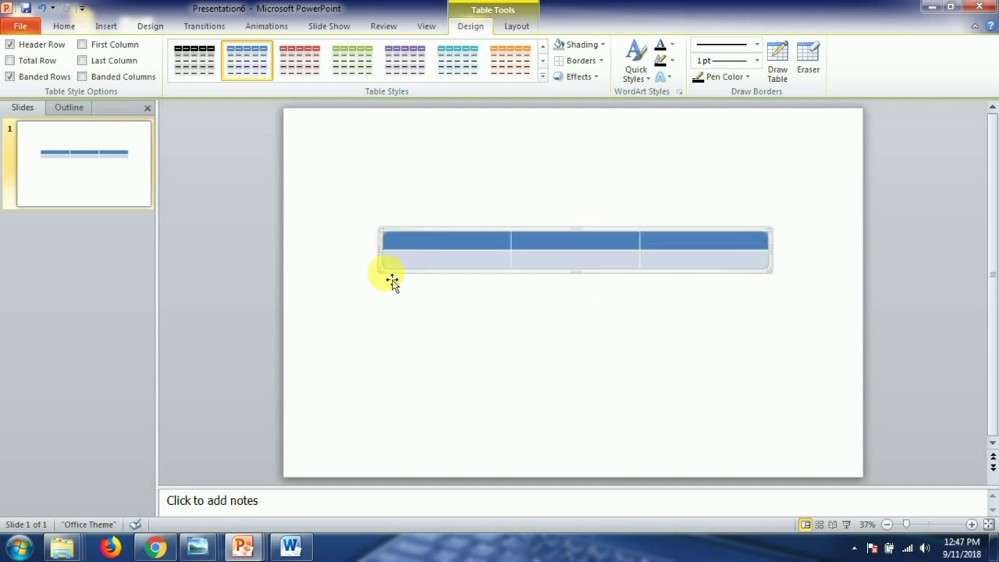
Move the table to the slide's top-left corner and stretch it across the full width.
drag(392, 280, 301, 166)
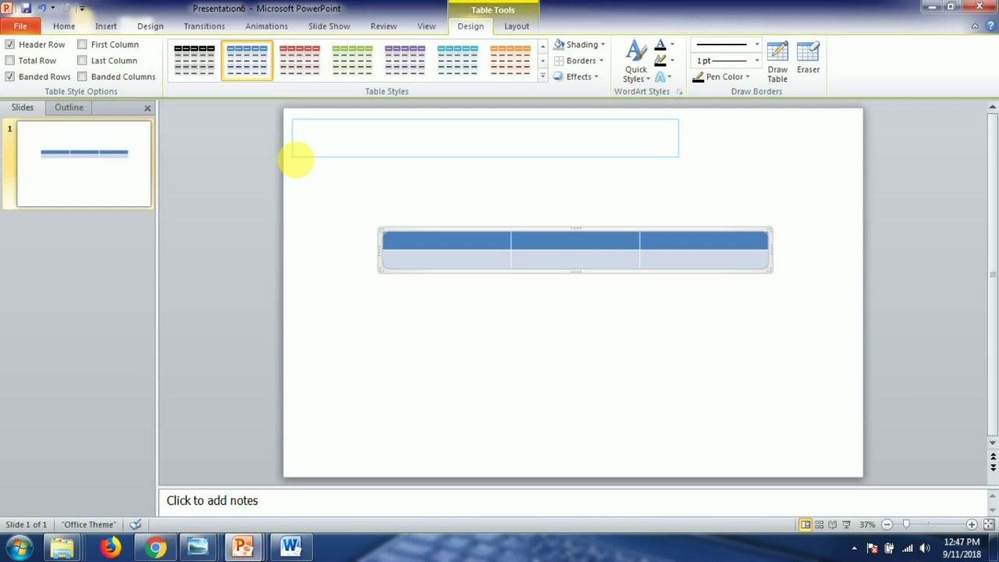
drag(296, 160, 296, 160)
drag(688, 142, 862, 145)
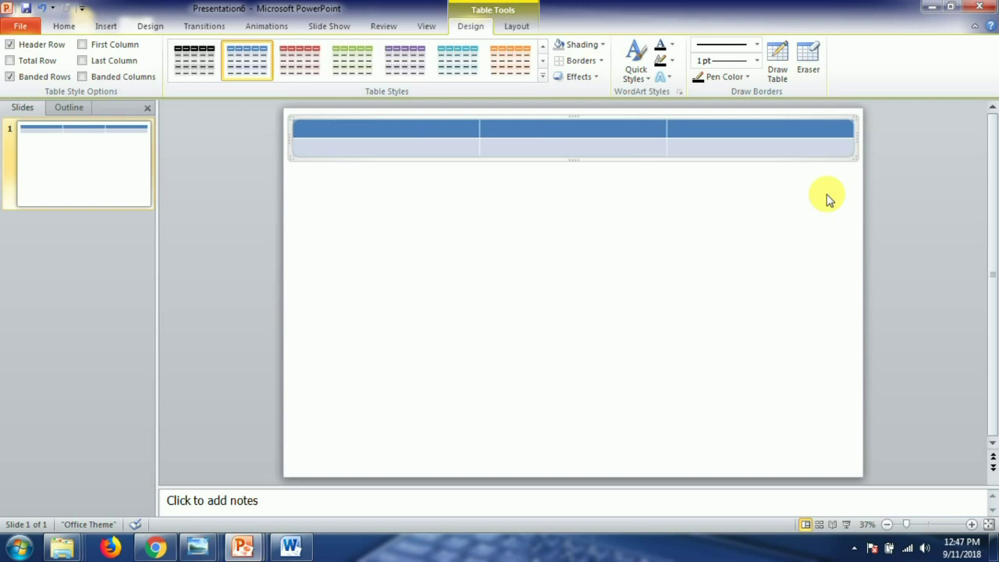
click(423, 132)
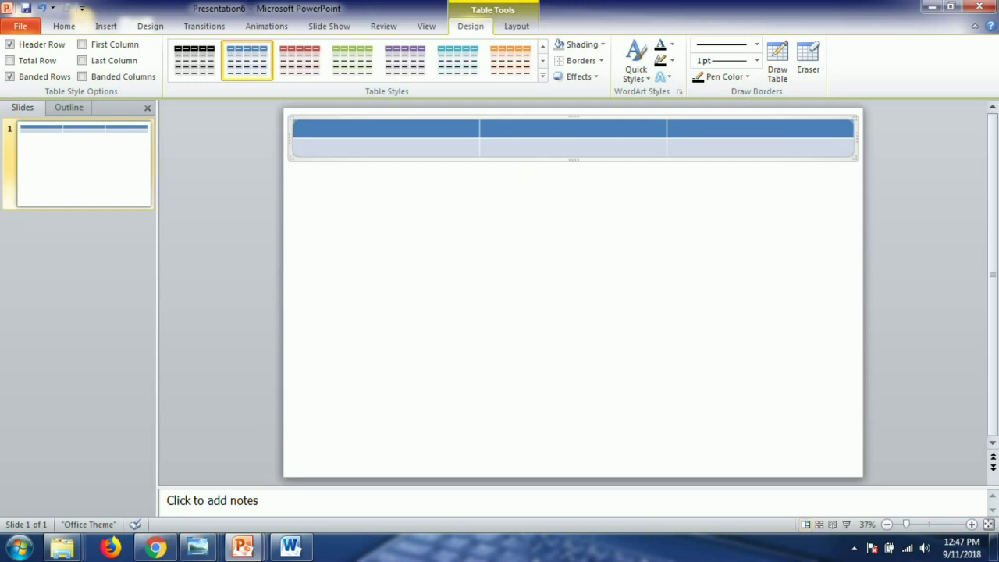
Type 'Daffodil International University', 'MA (Final) in English' and 'Semester: Fall-2018' on three lines.
text(ffodil Interna)
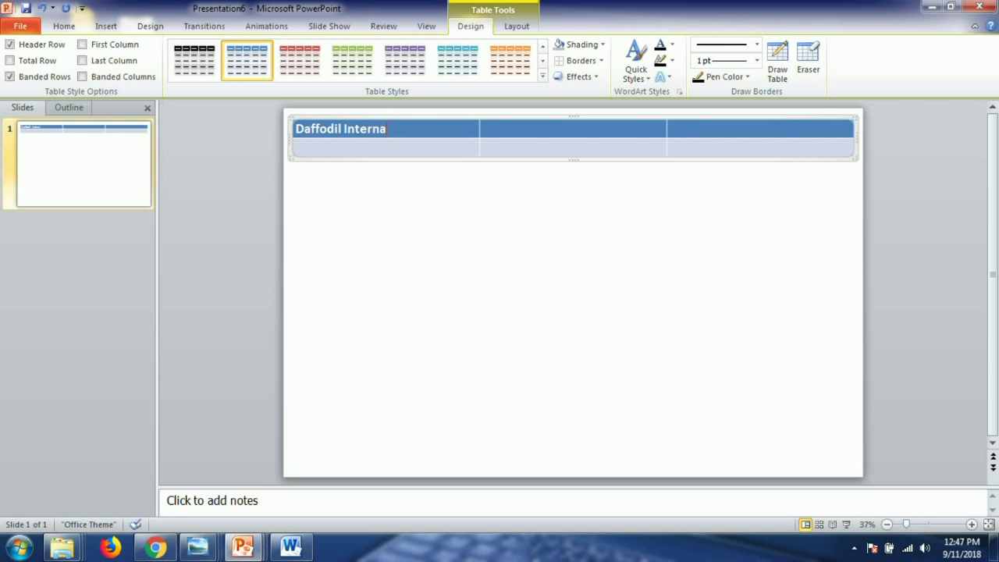
text(a)
key(BackSpace)
text(tional University)
key(Return)
text(MA)
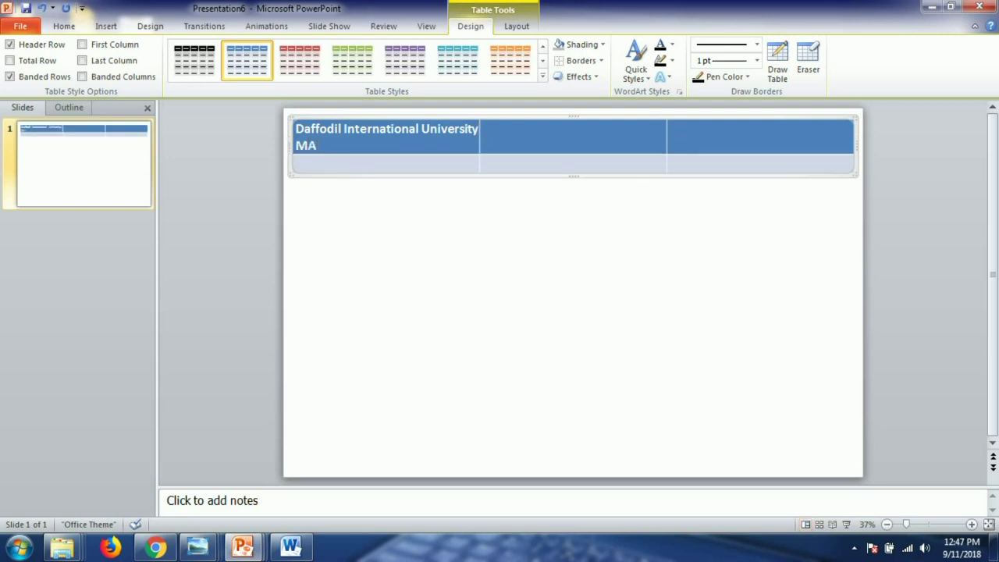
text( (FINAL)
key(BackSpace)
key(BackSpace)
key(BackSpace)
text(nal) in English)
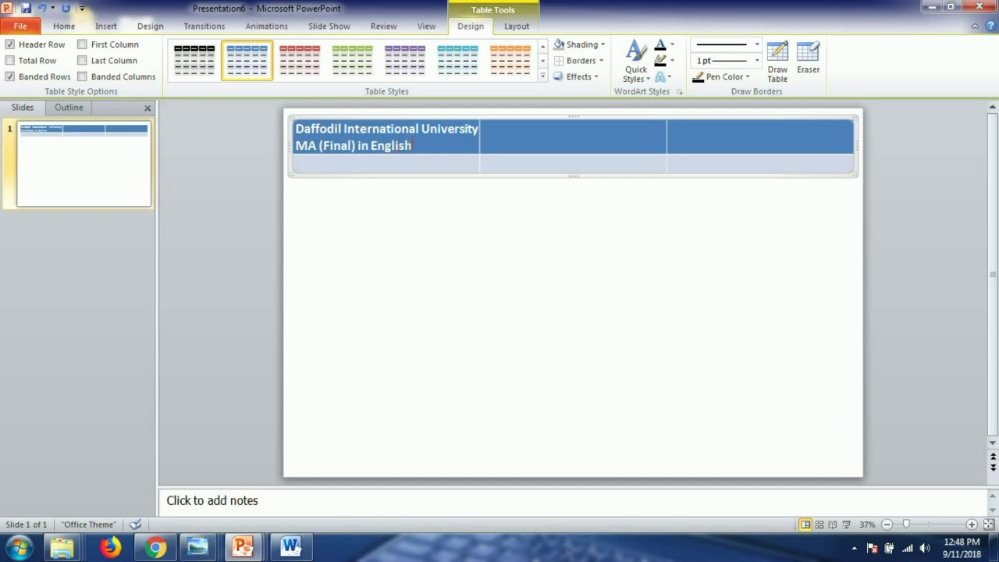
key(Return)
text(S)
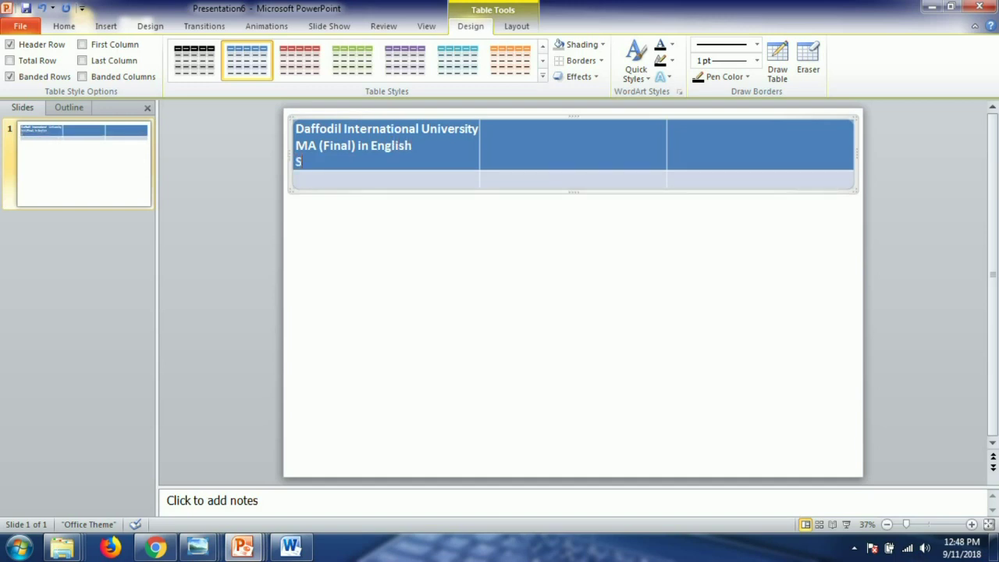
text(emester: Fal)
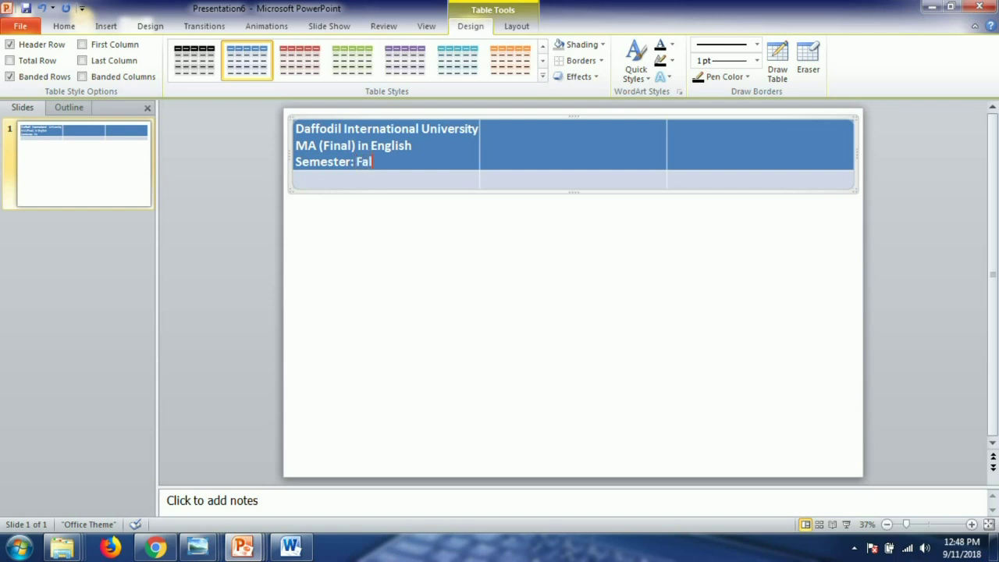
text(l-2018)
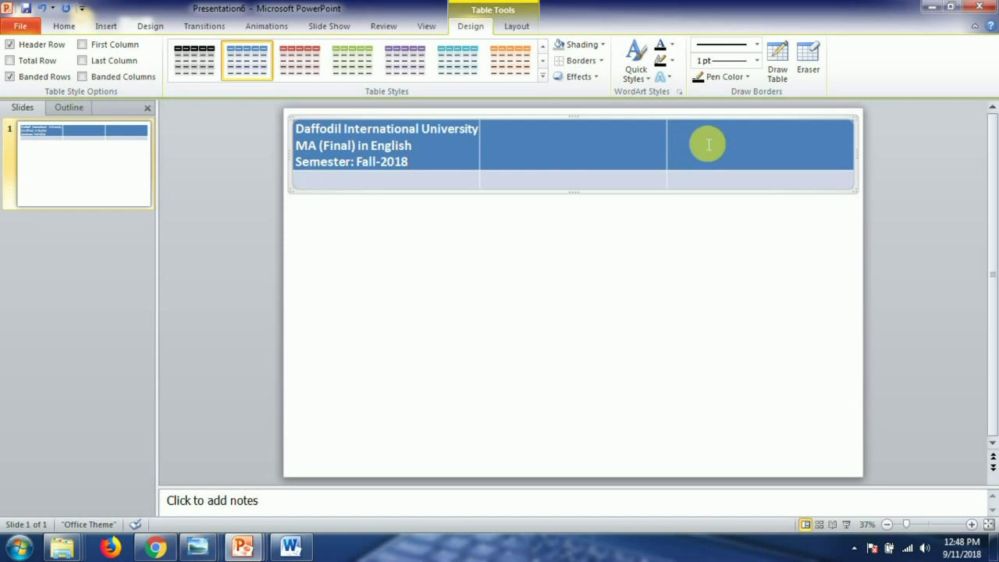
drag(709, 149, 607, 143)
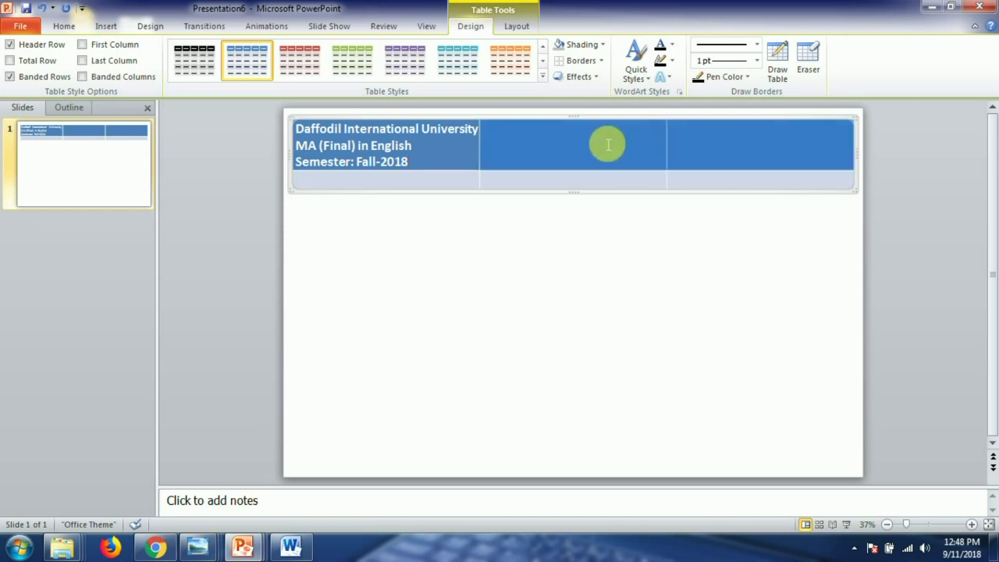
Merge the three header-row cells into one cell.
click(352, 145)
click(541, 150)
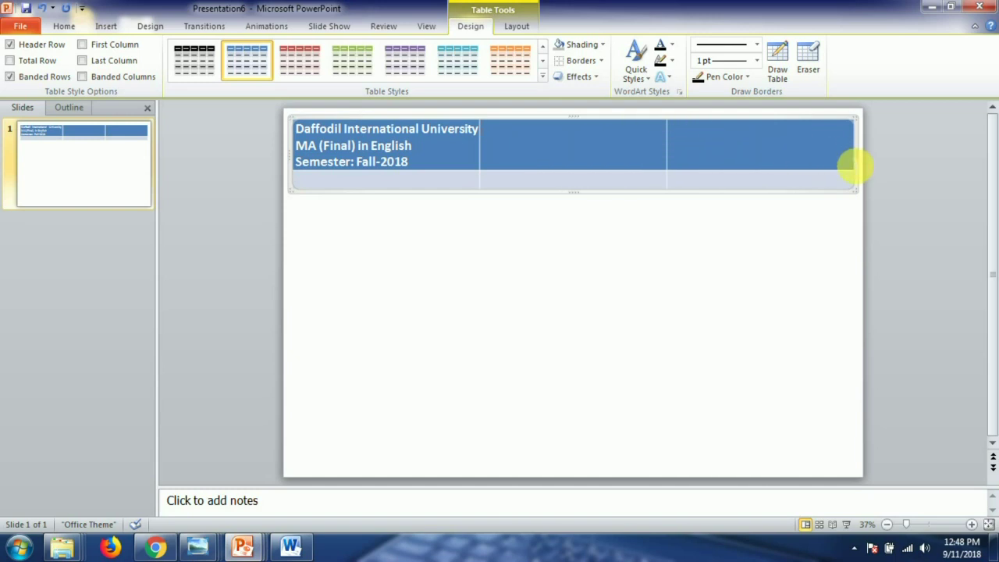
drag(849, 159, 394, 160)
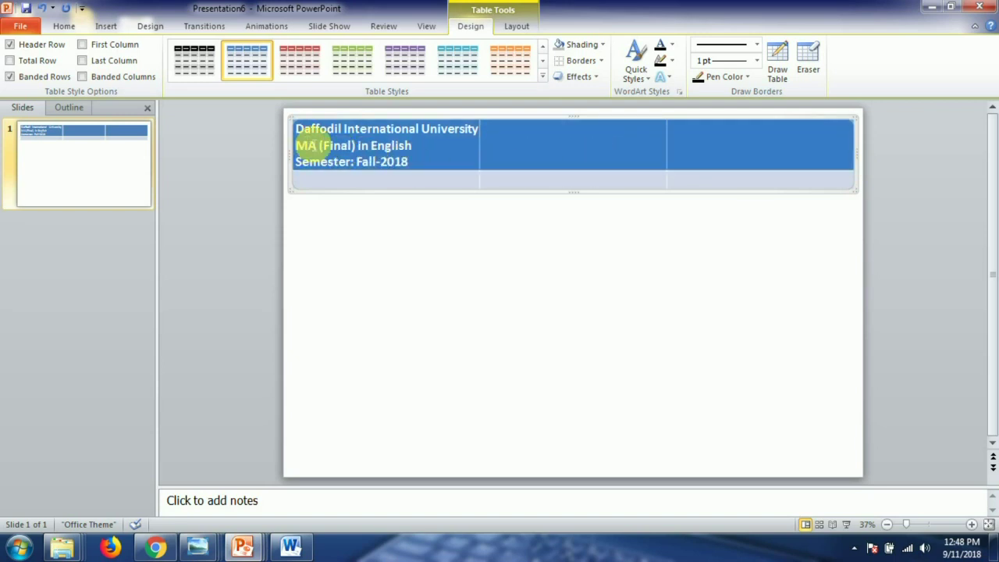
click(517, 28)
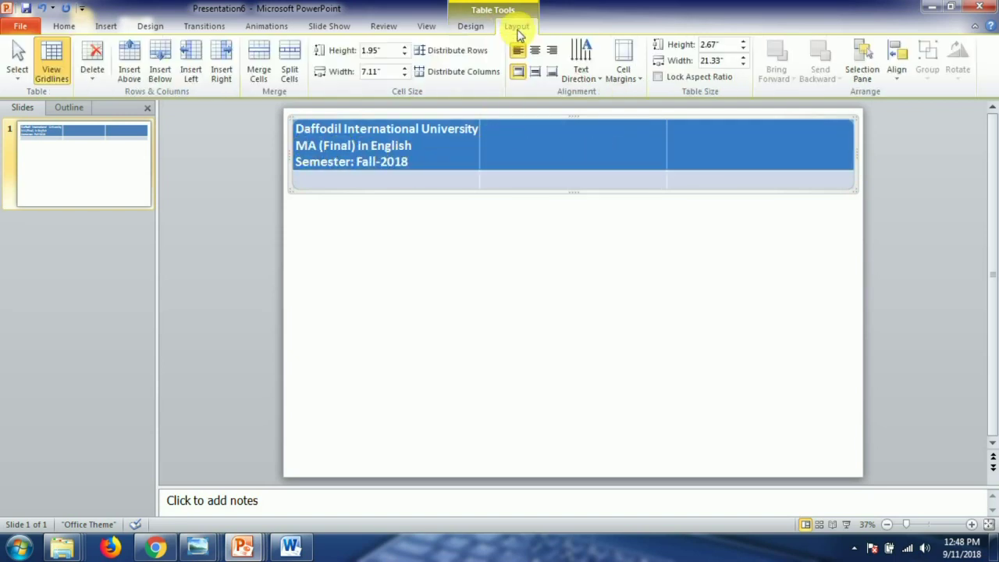
click(260, 54)
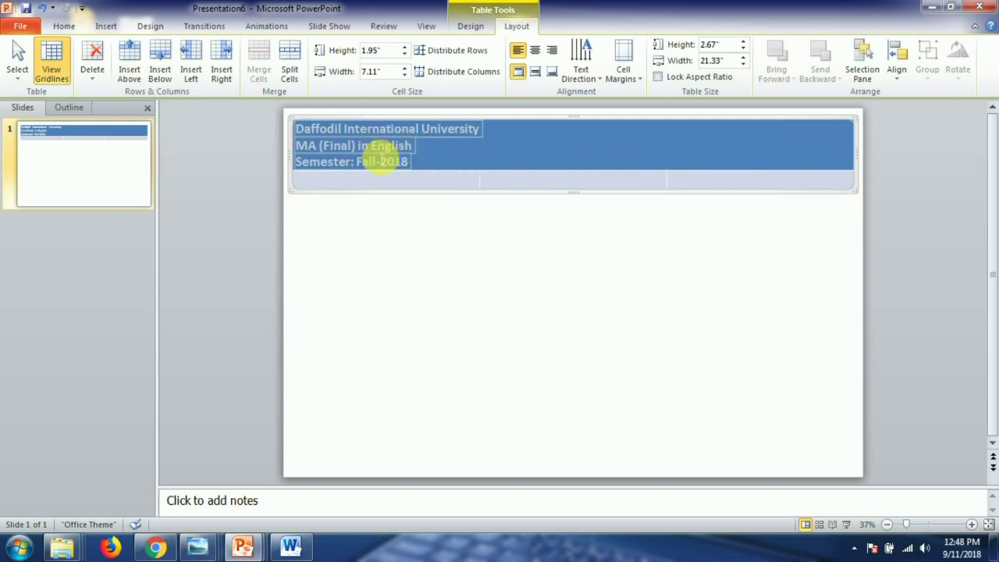
Center the three title lines horizontally and vertically in the merged cell.
click(564, 151)
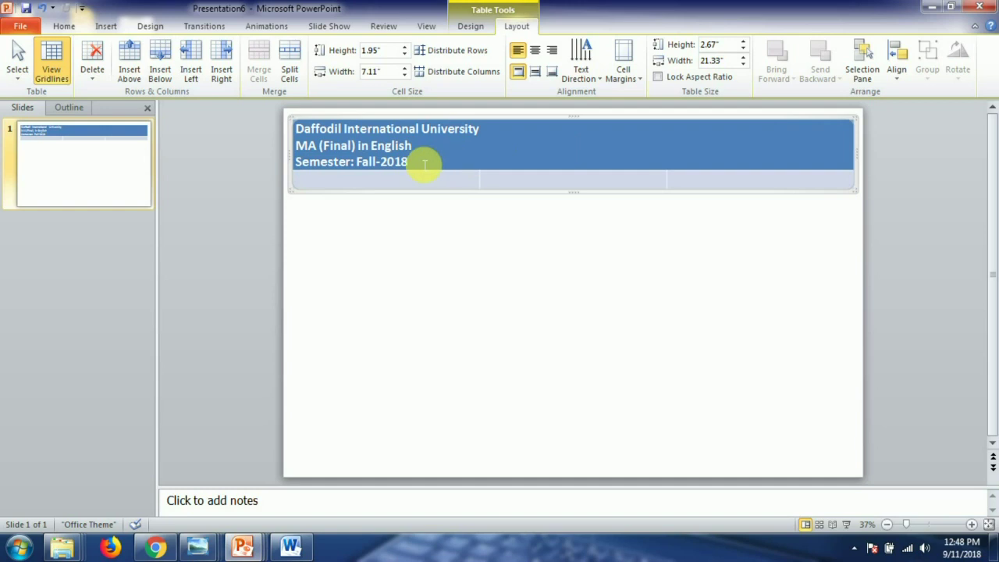
double_click(390, 162)
drag(391, 162, 313, 134)
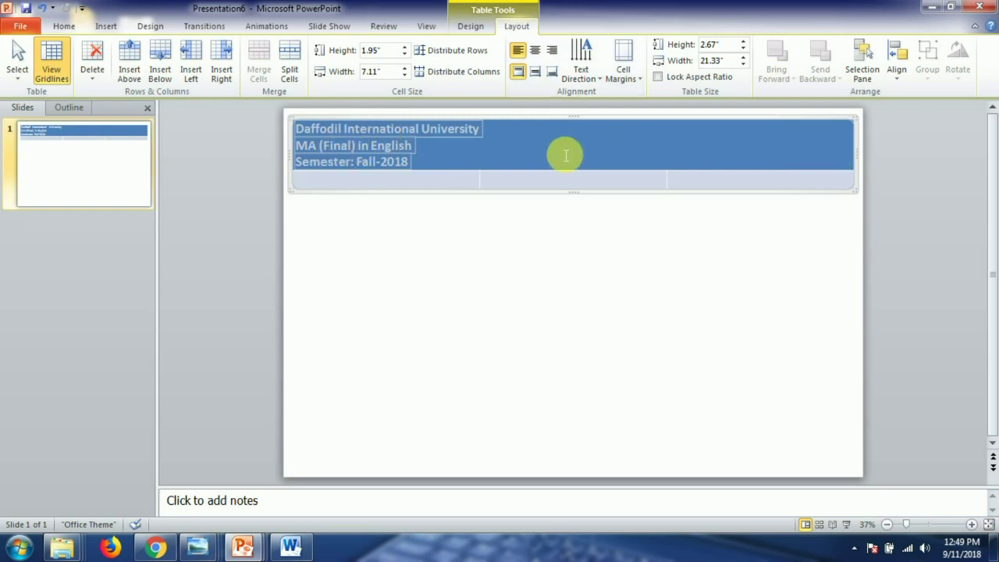
click(518, 73)
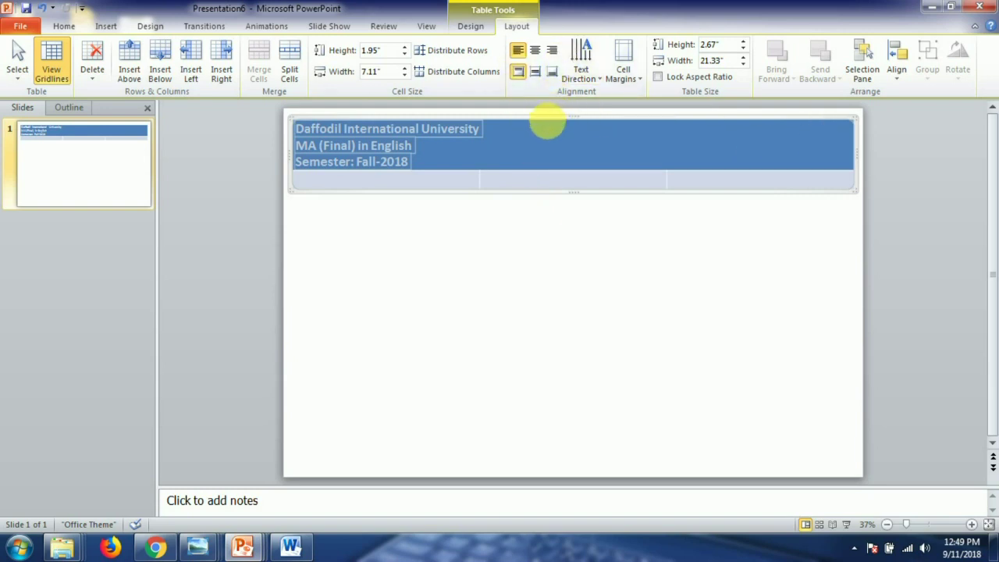
click(536, 53)
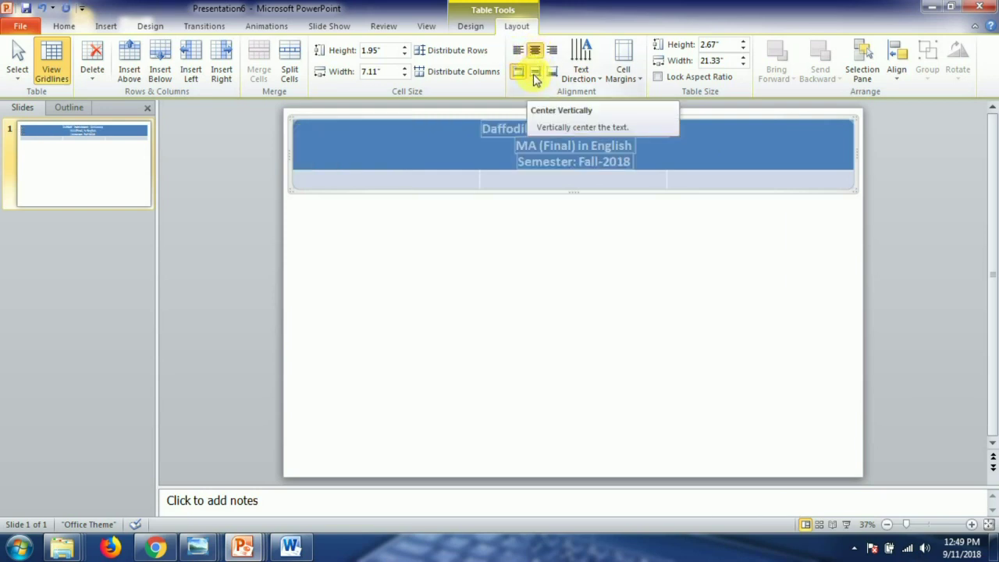
click(534, 76)
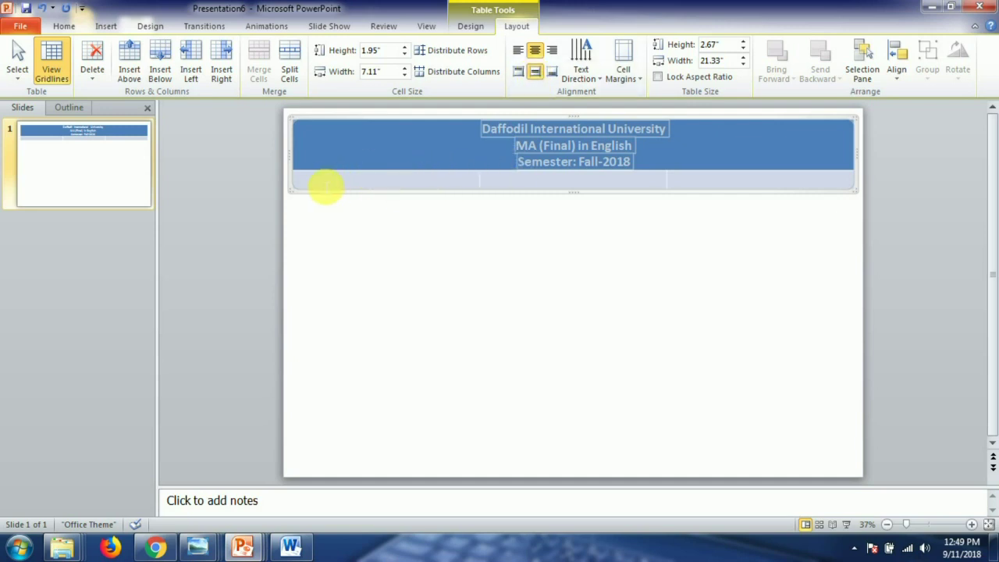
Enter Day/Time and 10:00am – 1:00pm in the second row's first two cells.
click(334, 183)
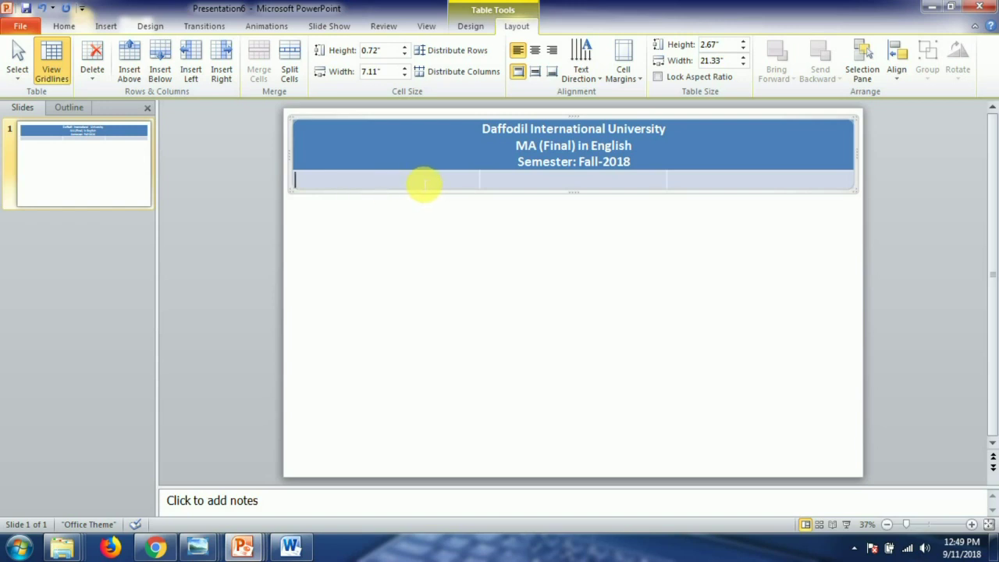
text(Day/Time)
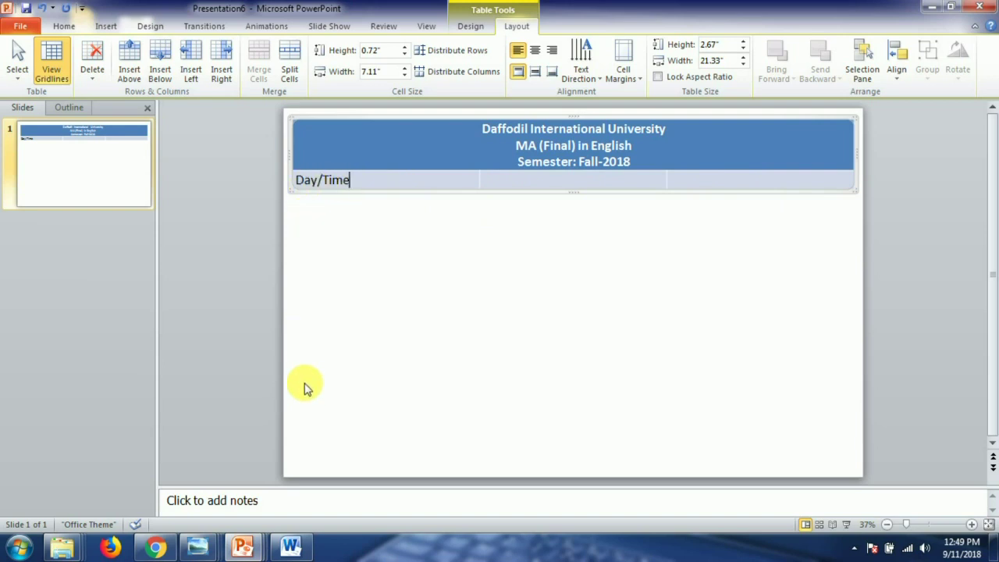
key(Tab)
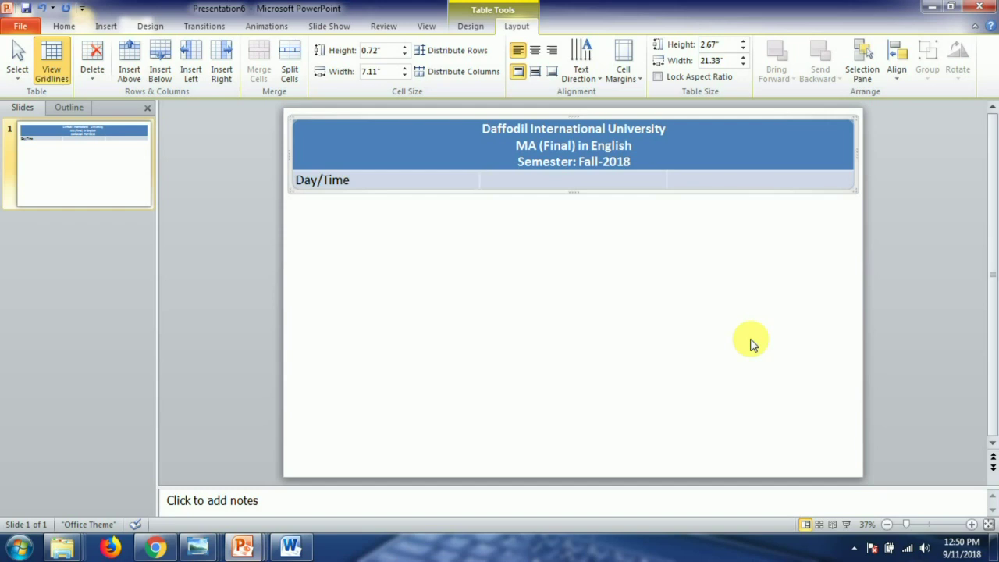
text(10:00 -)
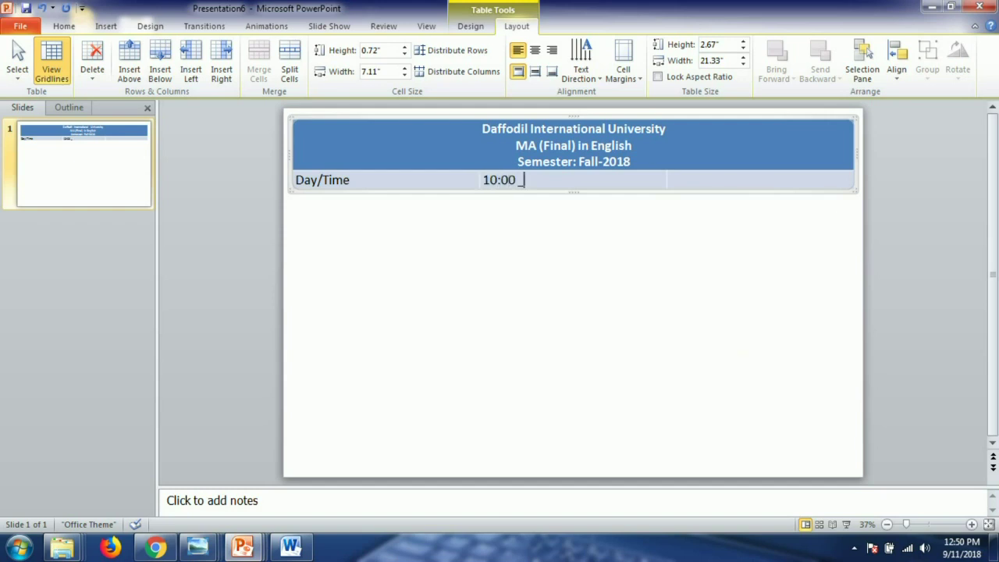
key(BackSpace)
key(BackSpace)
text(am)
text( -)
text( 1:00)
text(pm)
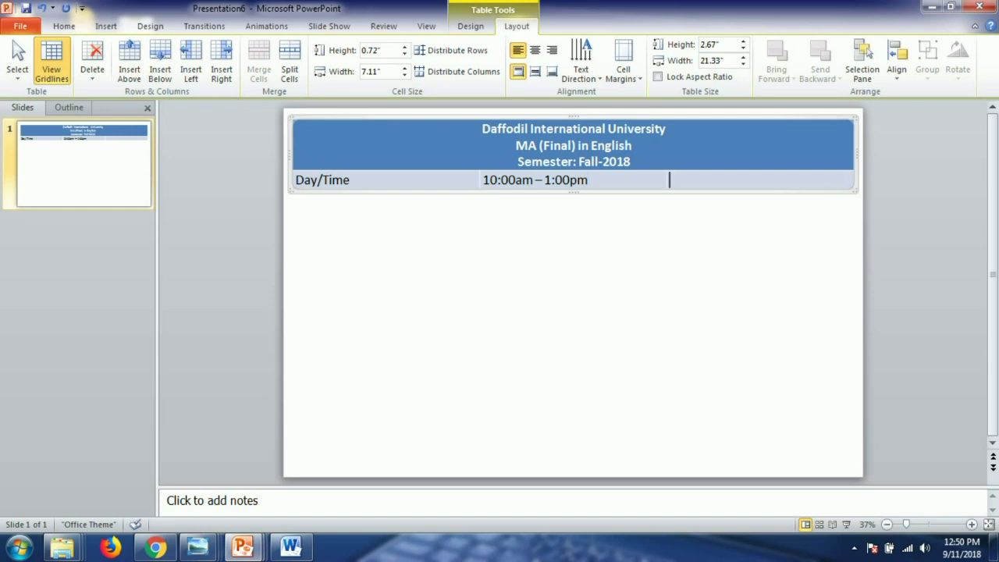
Enter 3:00pm – 6:00pm in the third cell and add an empty row below.
text(3:00pm _)
click(723, 179)
key(BackSpace)
text(-)
text( 6:00pm)
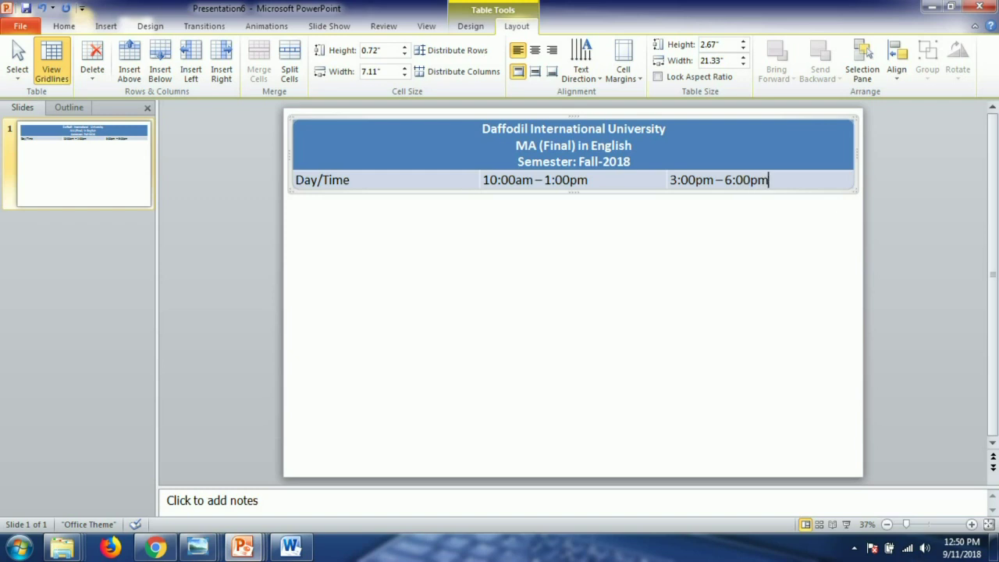
key(Tab)
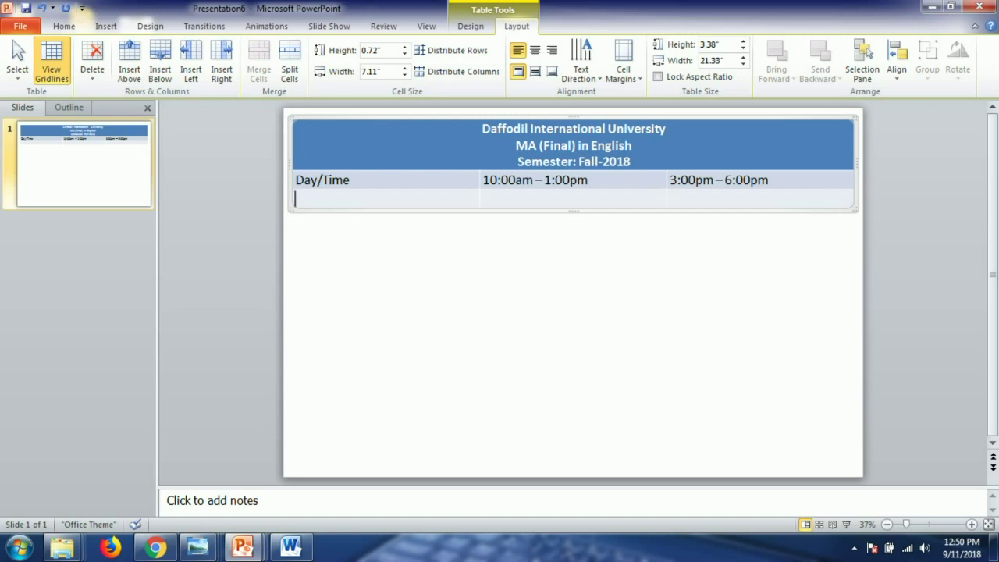
Type Friday in the new row's first cell and narrow the first column to fit Day/Time.
text(Friday)
key(Tab)
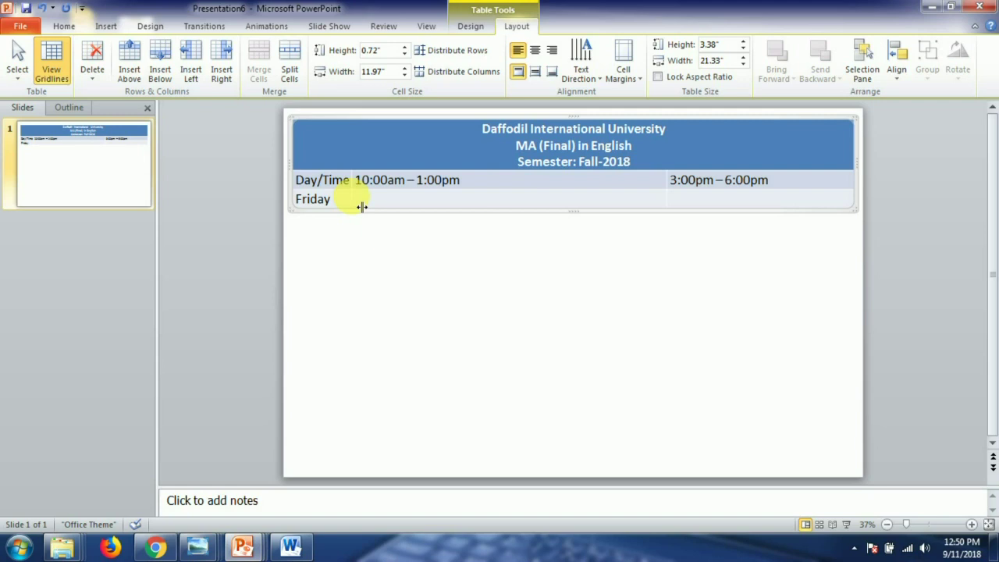
drag(678, 207, 565, 206)
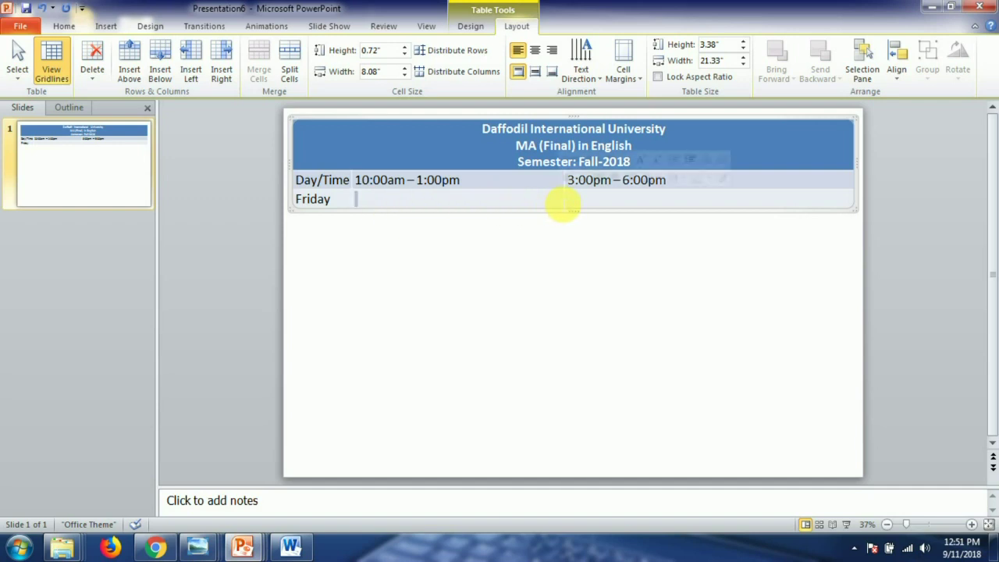
click(560, 206)
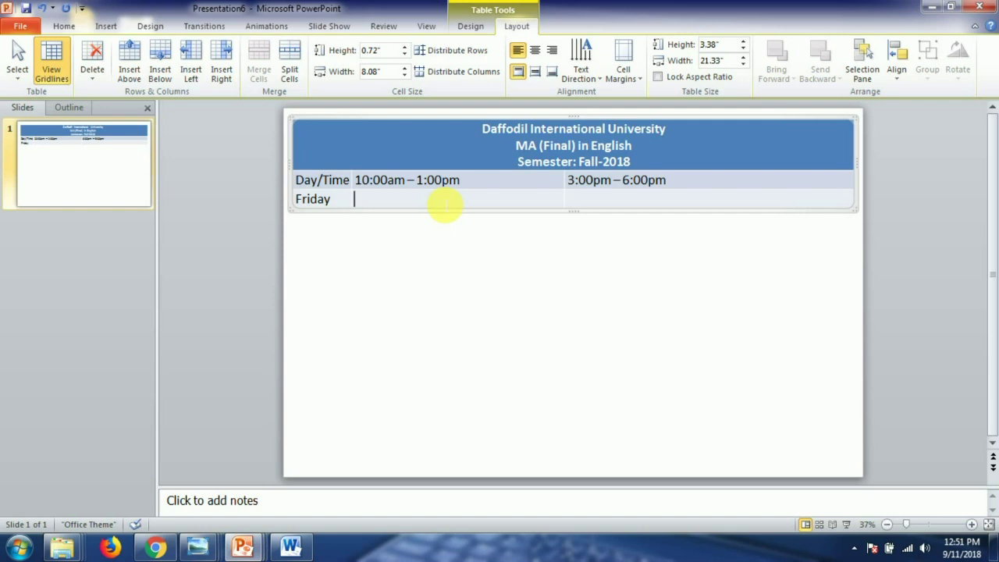
Split the Friday row's second cell into three columns.
right_click(443, 202)
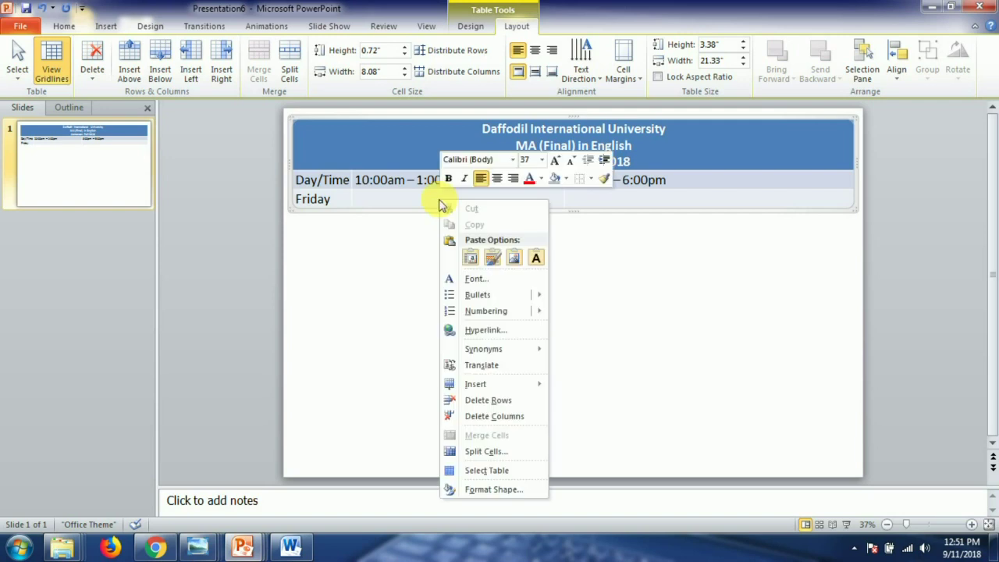
click(491, 453)
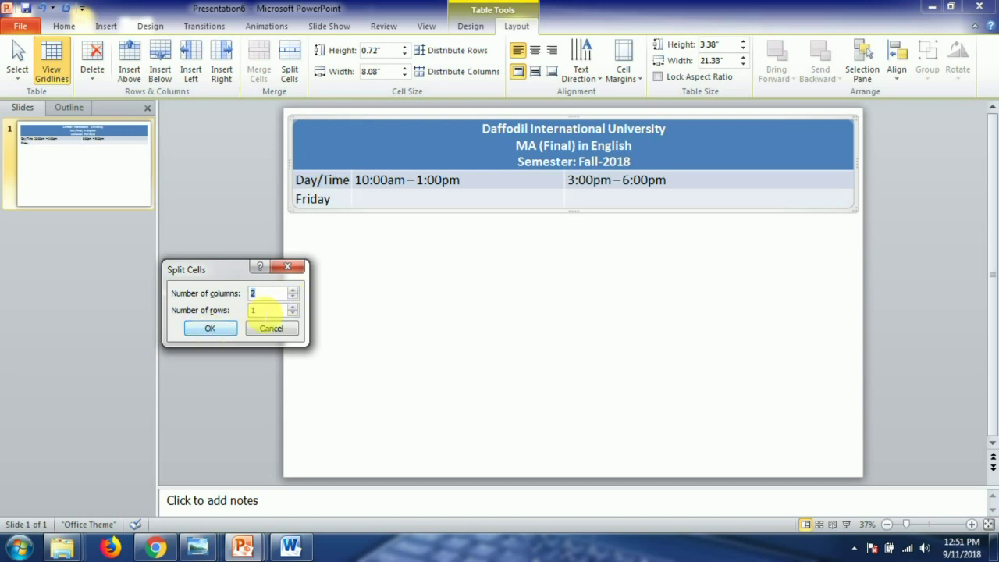
click(292, 290)
click(208, 329)
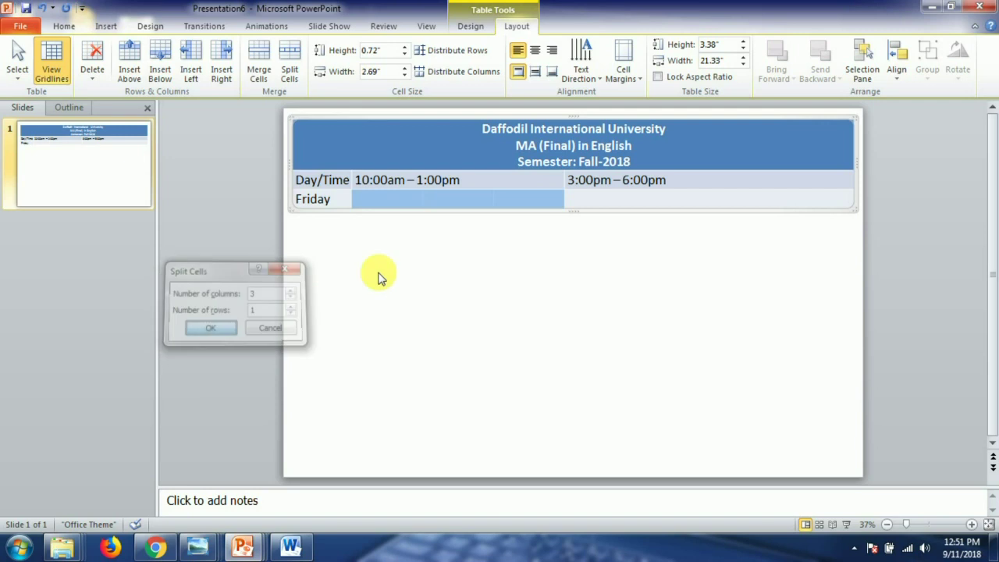
Label the three new cells Class Room, Course and Teacher.
click(392, 202)
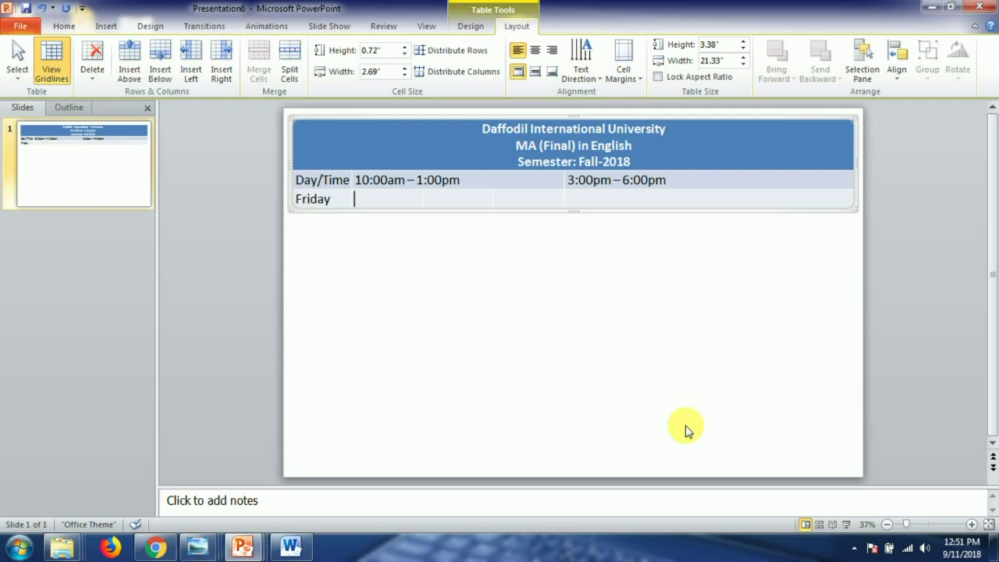
text(Class Room  Course)
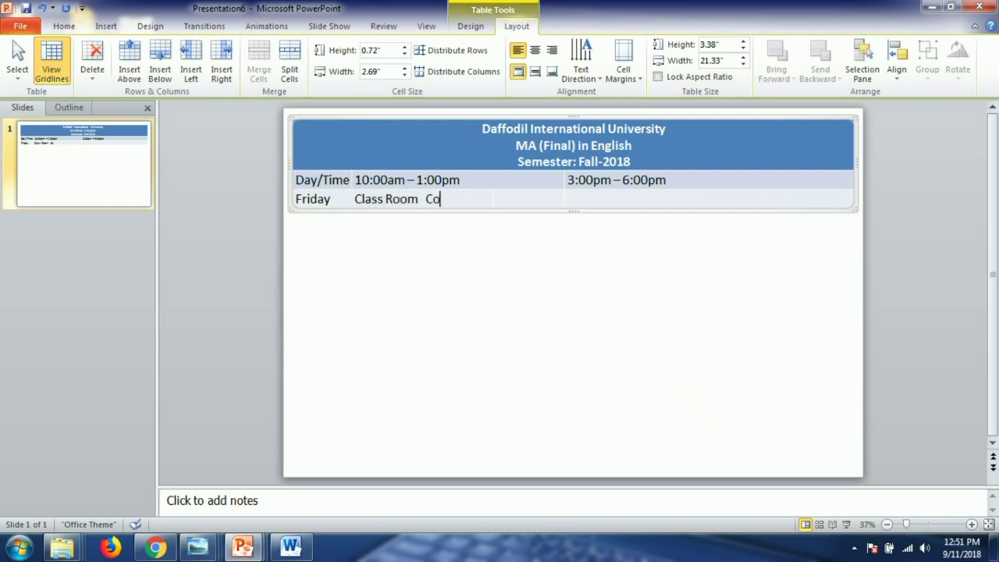
key(Tab)
text(Teach er)
key(Tab)
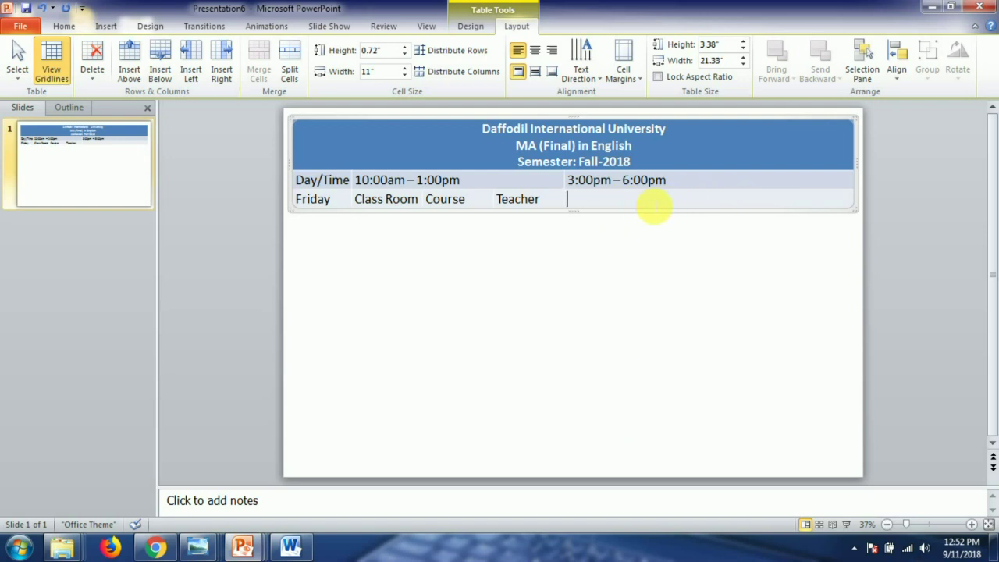
Split the Friday row's right cell into three columns.
right_click(649, 204)
click(691, 453)
click(292, 292)
click(217, 329)
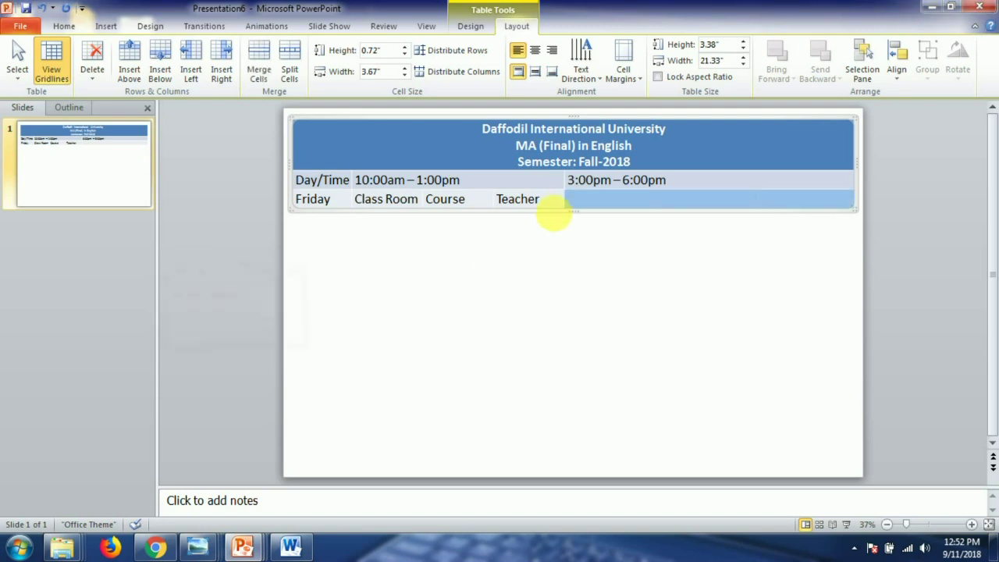
Label the cells under 3:00pm – 6:00pm Class Room, Course and Teacher, adding an empty row below.
click(601, 205)
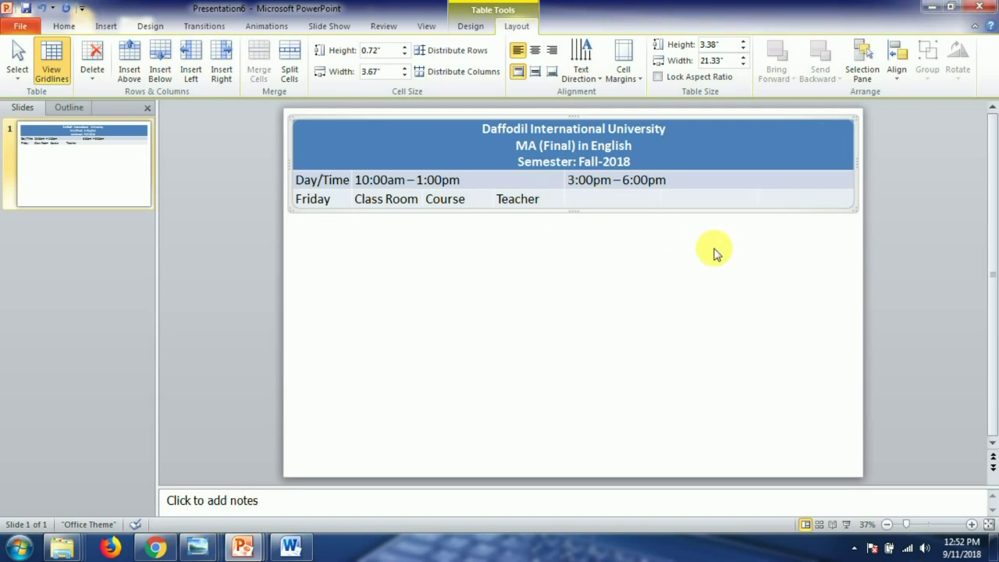
text(Ca)
key(BackSpace)
text(lass Room)
key(Tab)
text(Cours)
key(BackSpace)
key(BackSpace)
text(urse)
key(Tab)
text(Teacher)
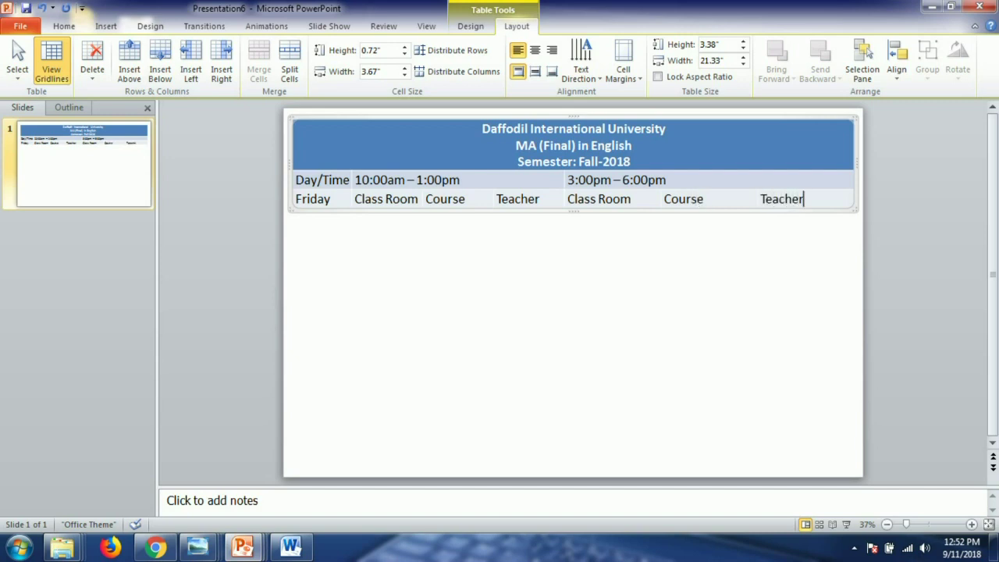
key(Tab)
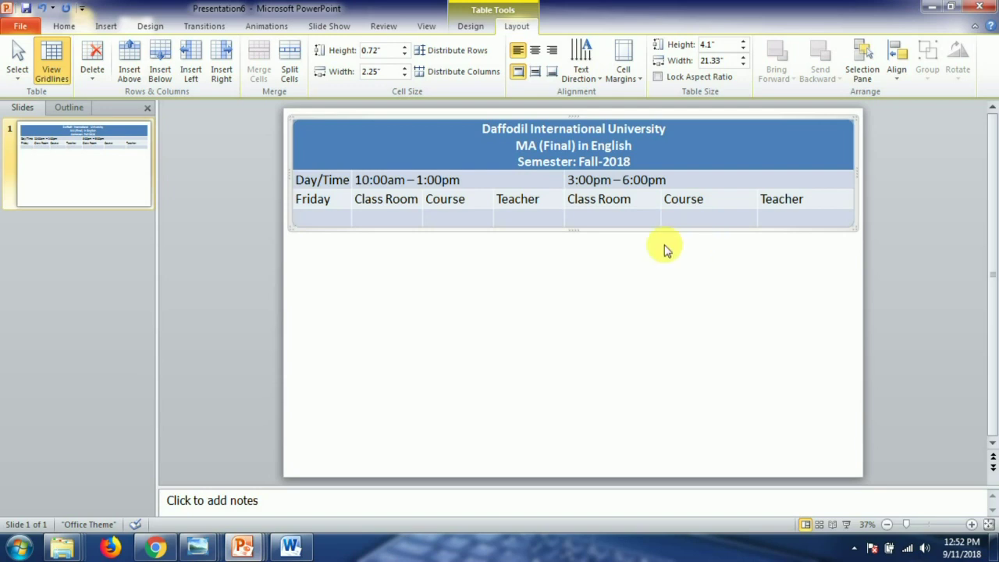
click(387, 221)
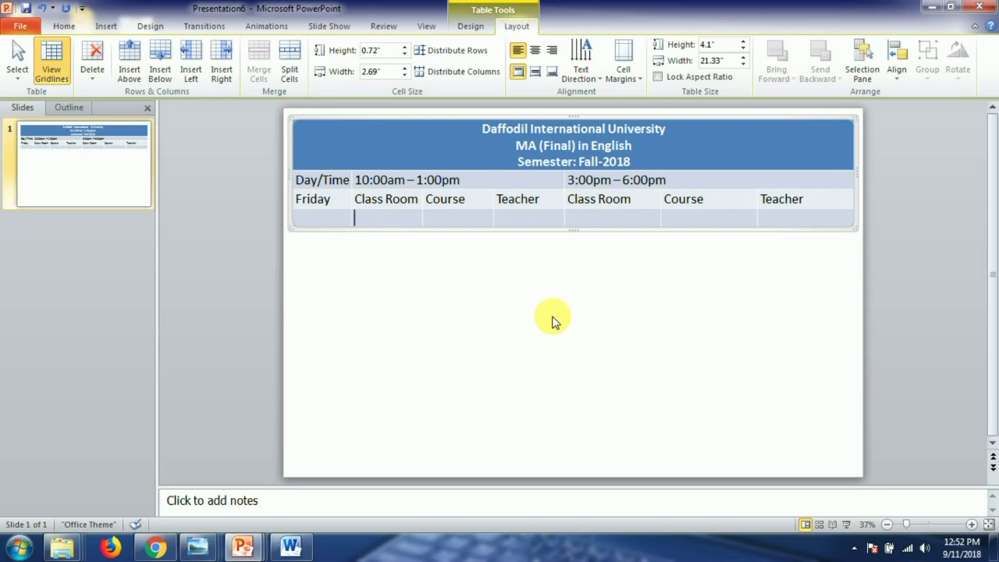
Enter 801 as the Class Room and Eng-513 in the new row's Course cell.
text(801)
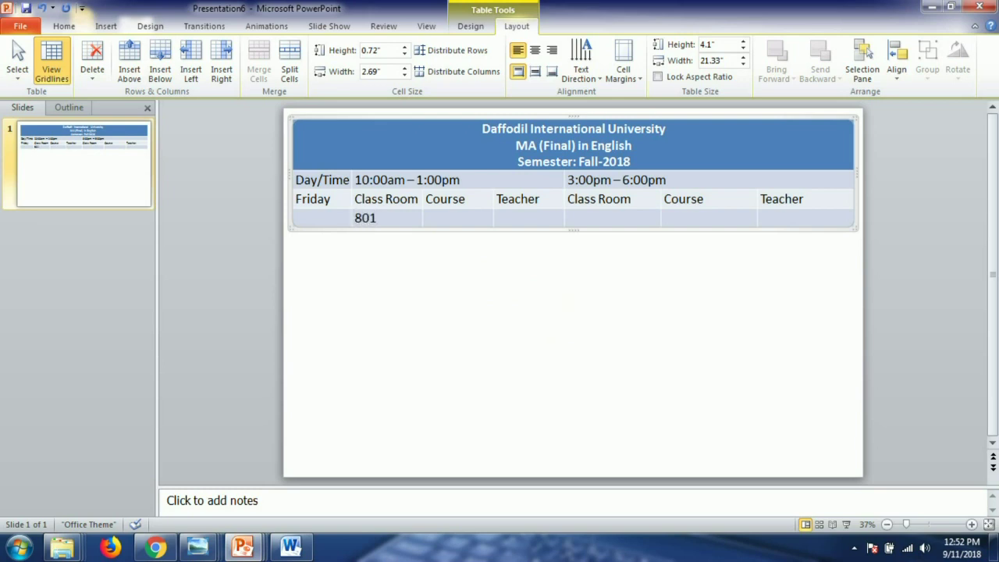
click(427, 218)
text(Eng-513)
key(Return)
key(shift+Up)
key(End)
click(482, 129)
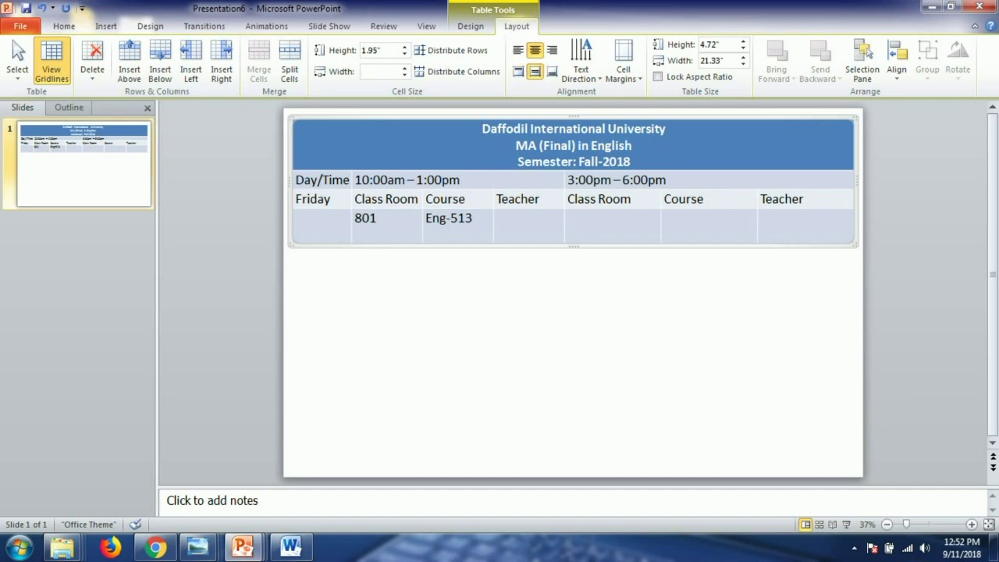
click(471, 231)
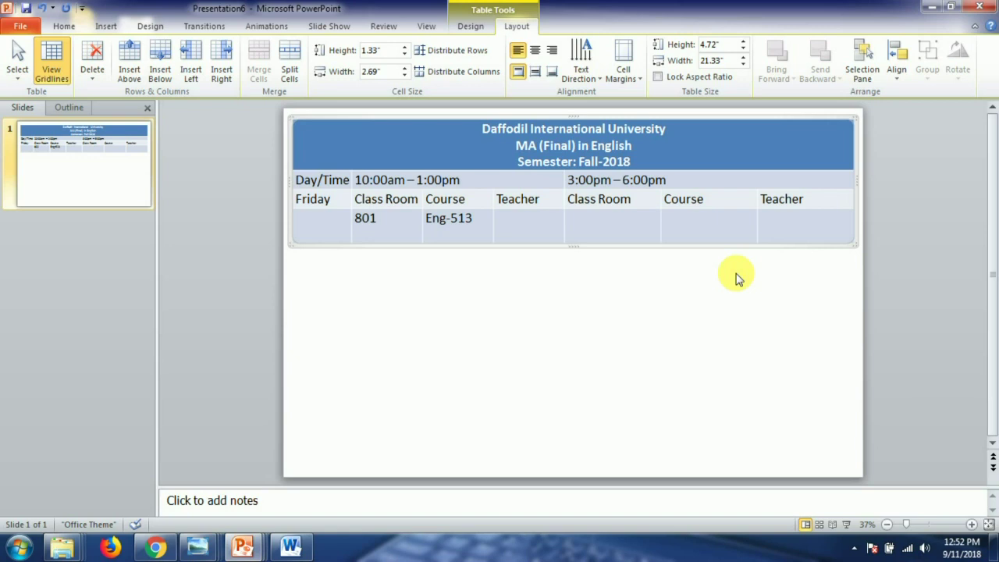
Add 'Modern English Poetry' under Eng-513, enter SCM as teacher, and widen the Course column.
text(Mode)
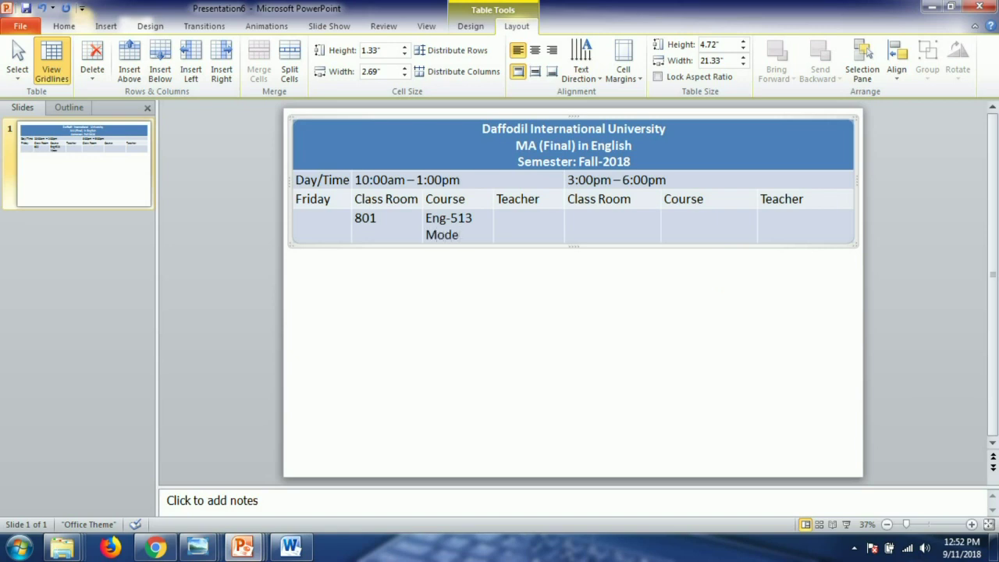
text(rn Engli)
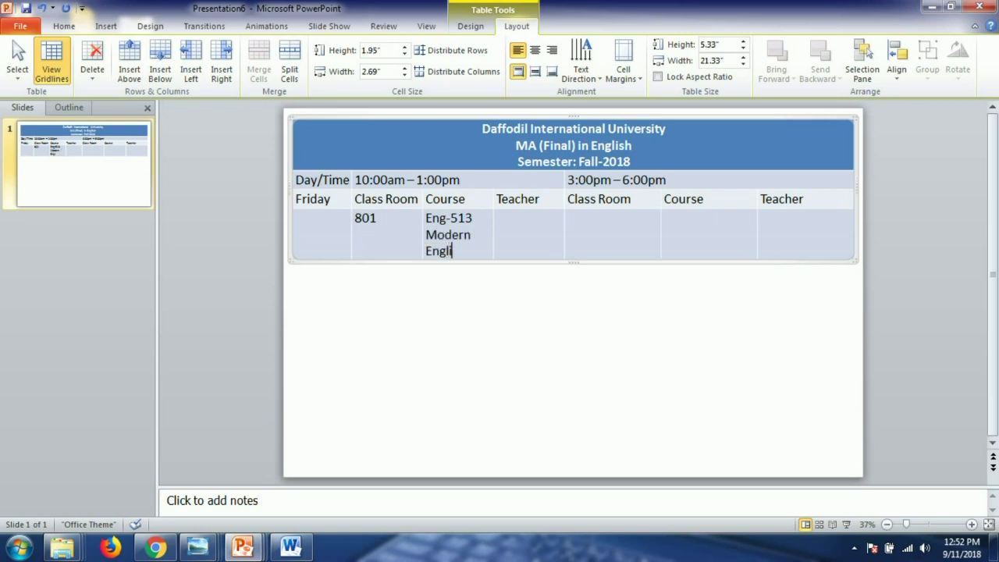
text(sh Pow)
key(BackSpace)
text(er)
key(BackSpace)
text(try)
key(Tab)
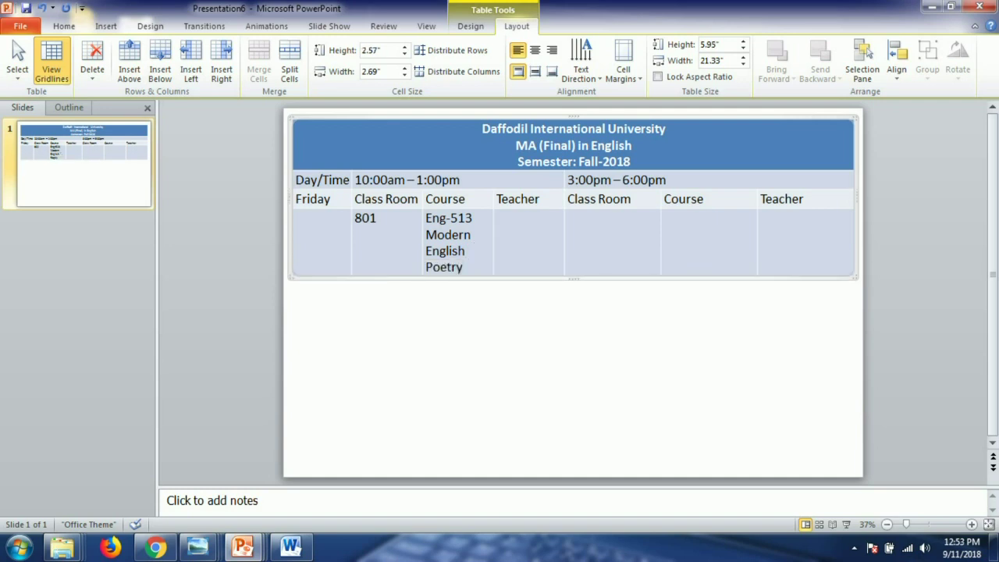
text(SCM)
drag(501, 236, 530, 234)
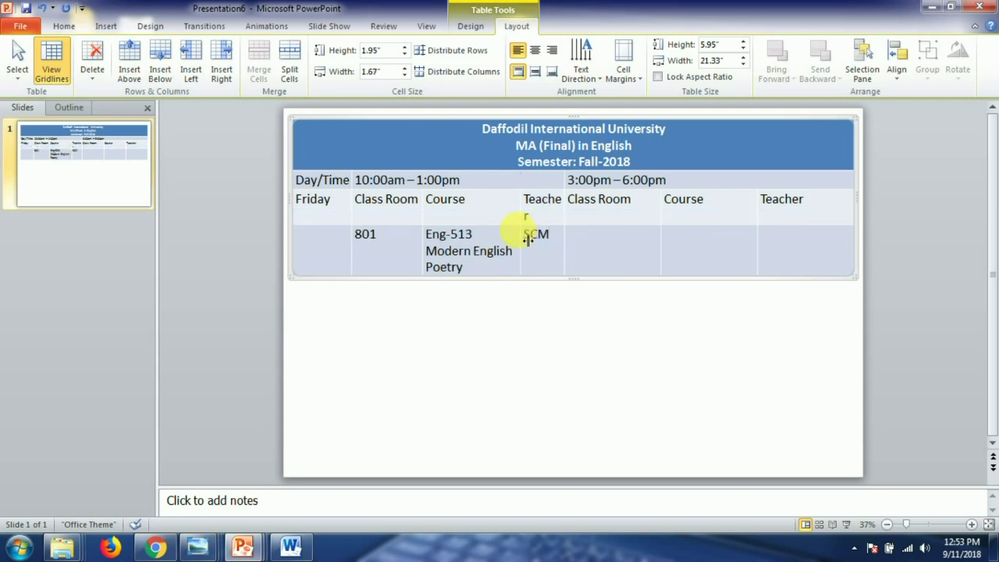
Resize the Class Room and Teacher columns and start the 3:00pm slot with 801, Eng-526.
drag(423, 234, 403, 242)
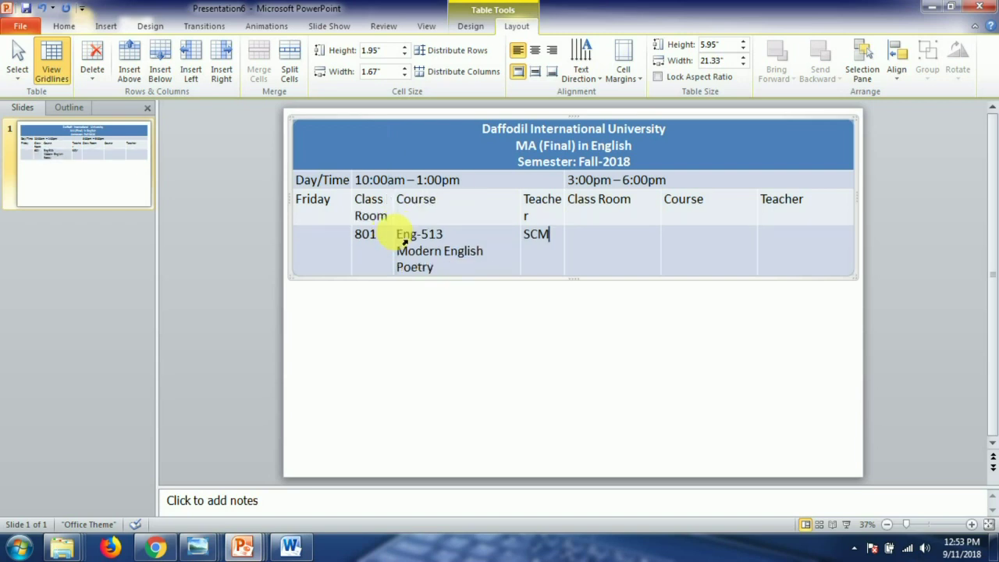
drag(530, 239, 524, 239)
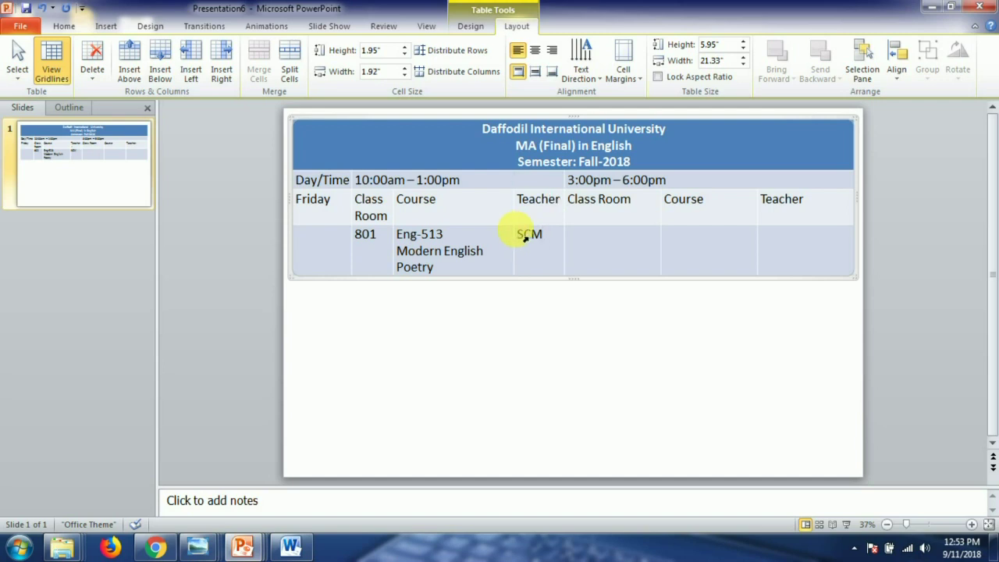
click(590, 244)
text(801)
text(Eng=)
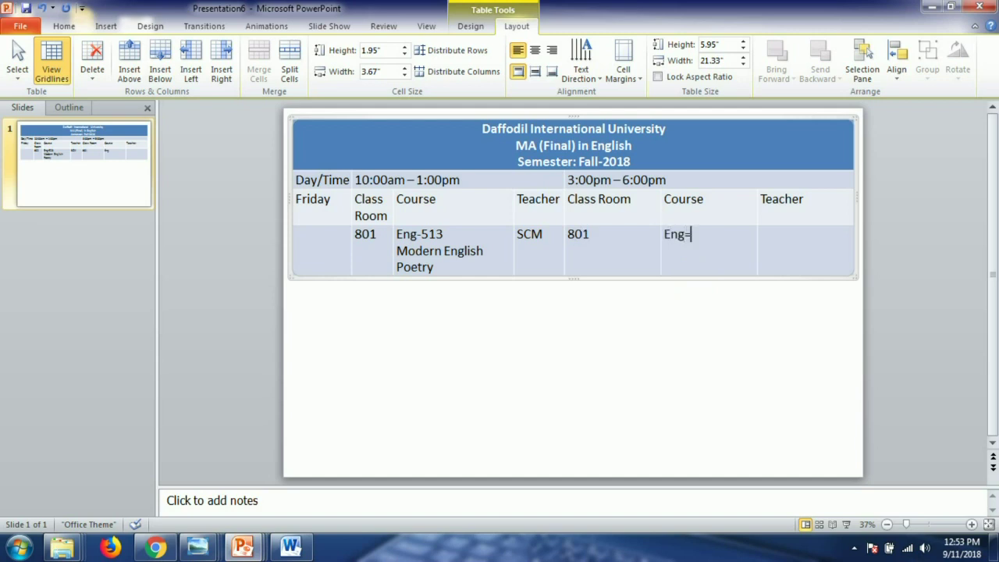
key(BackSpace)
text(-)
text(526)
text(Rec)
Complete 'Research Methodology' with the spelling fixed, enter MMR, and add a new row.
key(BackSpace)
text(cearch)
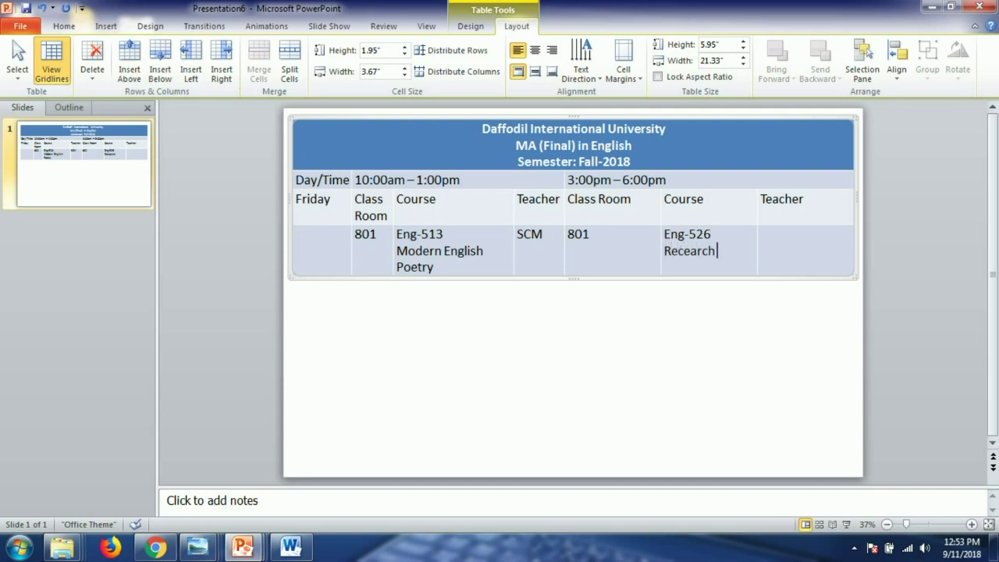
text( Methodology)
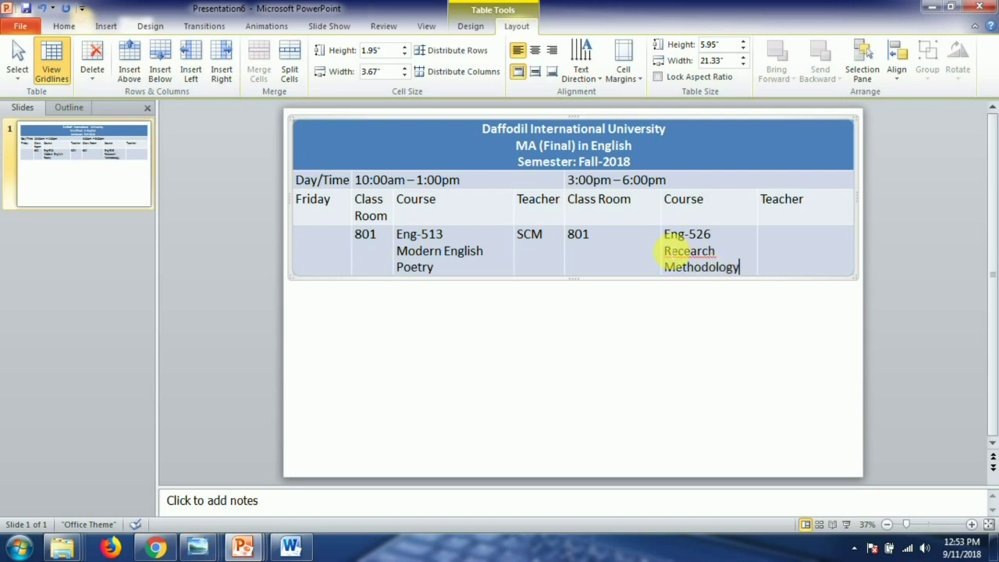
right_click(697, 251)
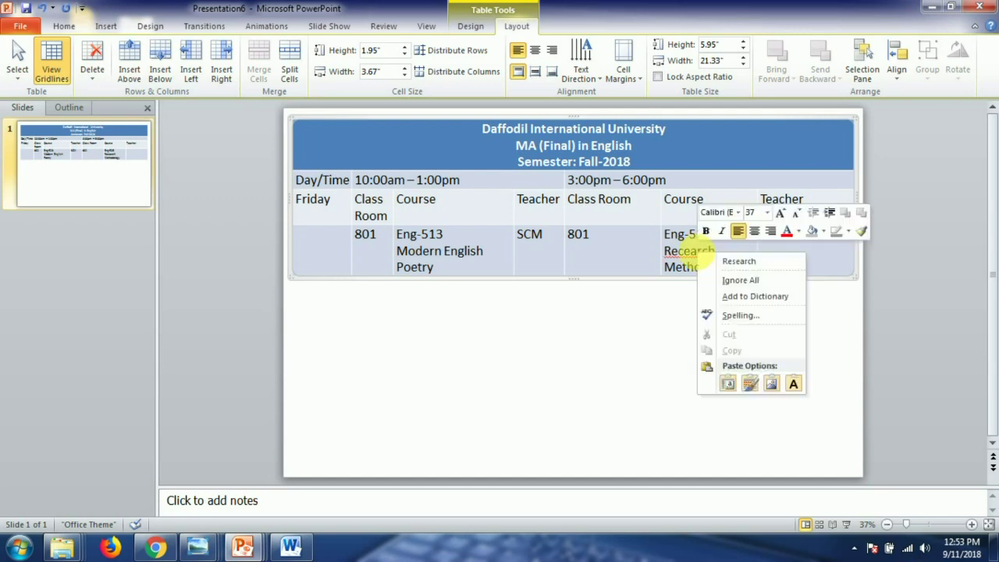
click(724, 260)
click(791, 234)
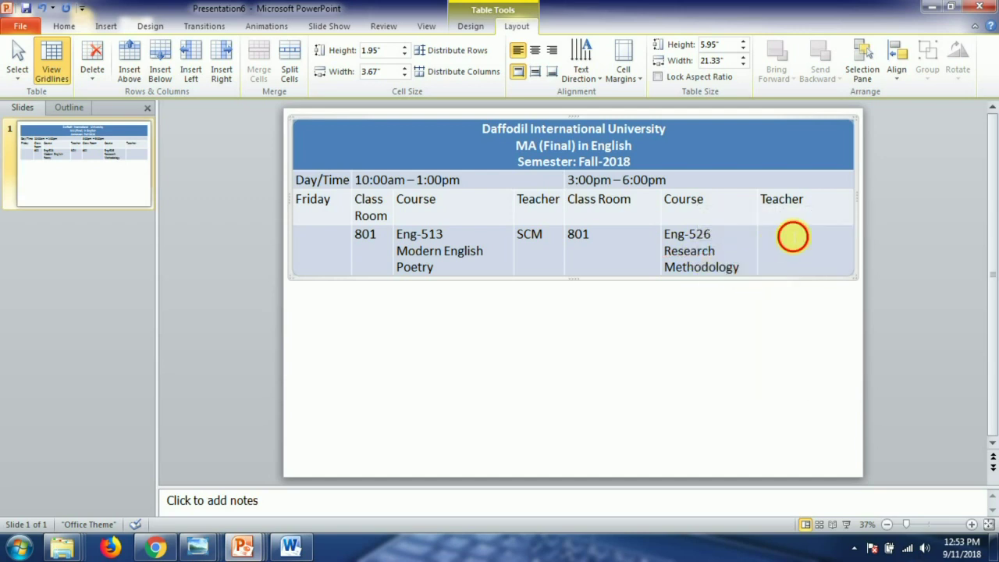
text(MMR)
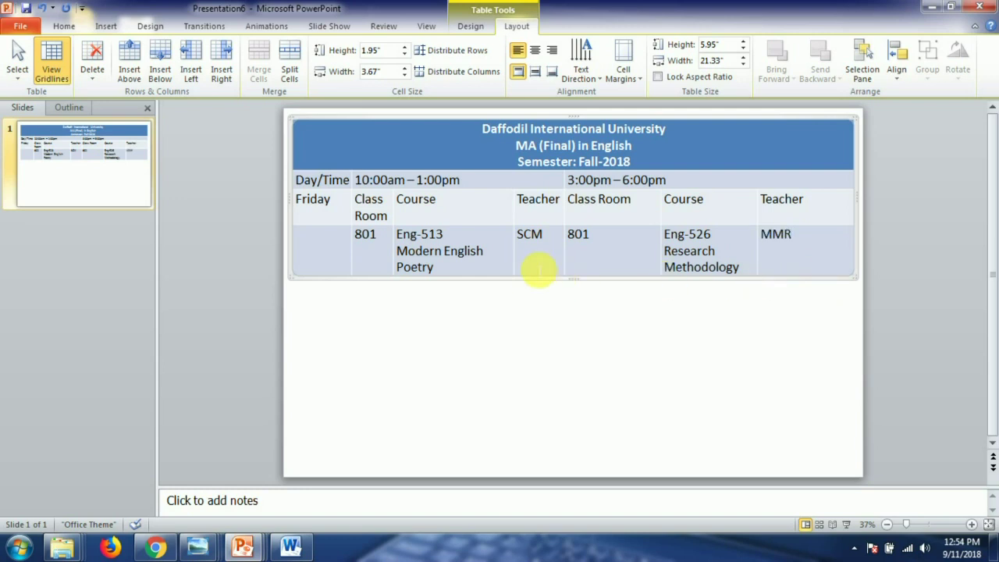
key(Tab)
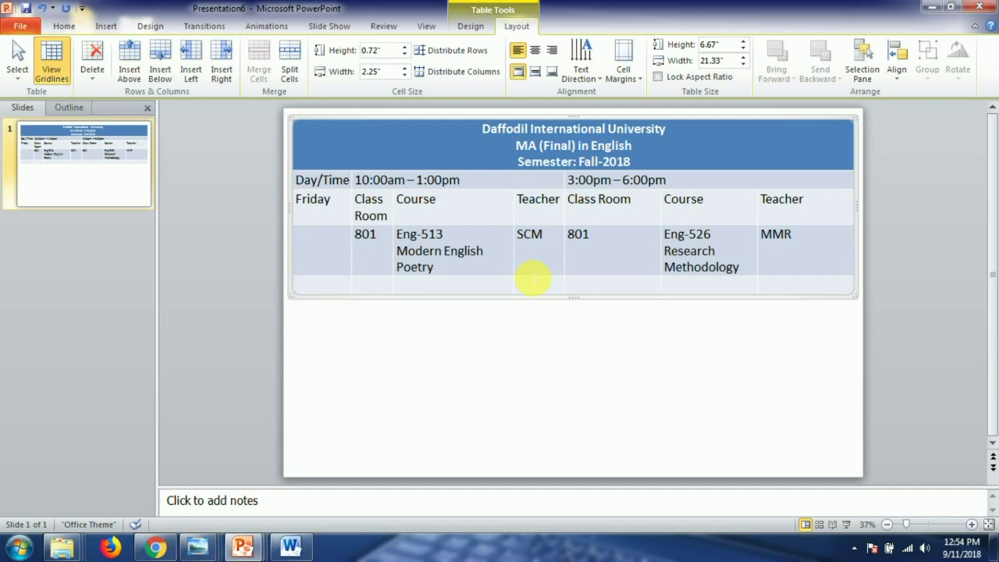
Type Saturday in the new bottom row's first cell and move through that row's cells.
text(Saturday)
click(359, 285)
click(460, 180)
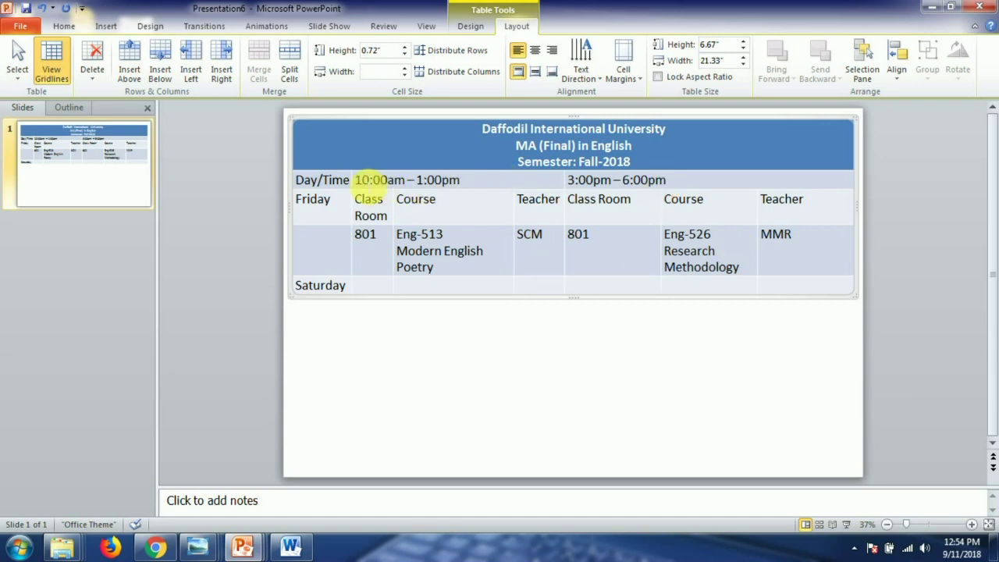
shift+click(365, 180)
drag(568, 180, 671, 181)
click(425, 290)
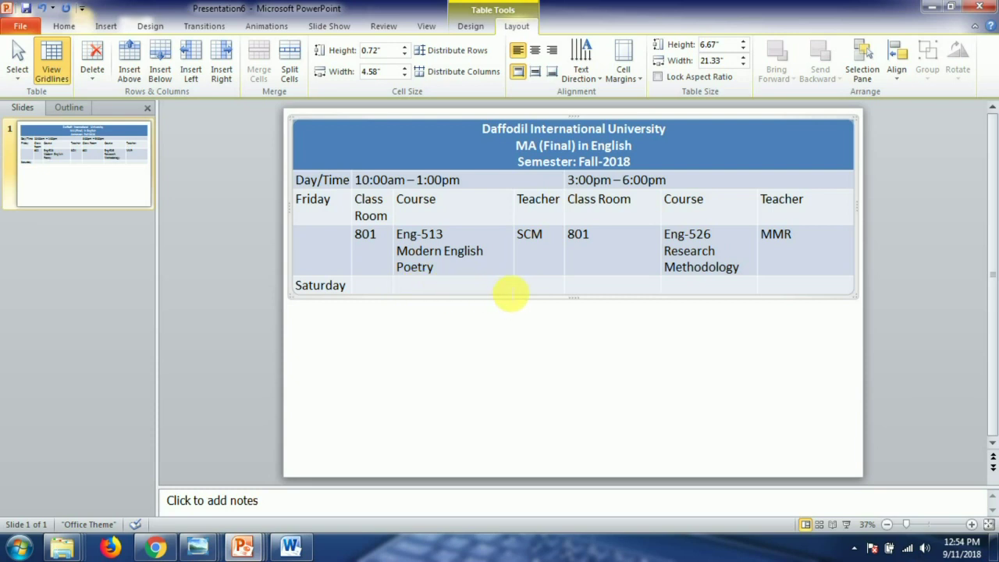
click(539, 289)
click(477, 289)
click(379, 286)
Merge the first three Saturday cells and enter 6:00pm - 7:30pm.
click(552, 288)
drag(552, 291, 379, 289)
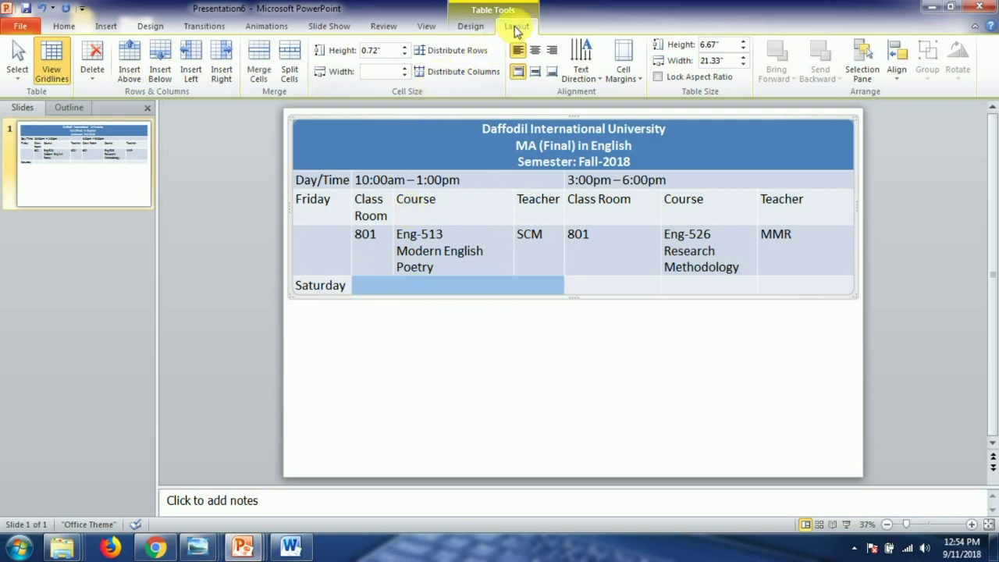
click(260, 61)
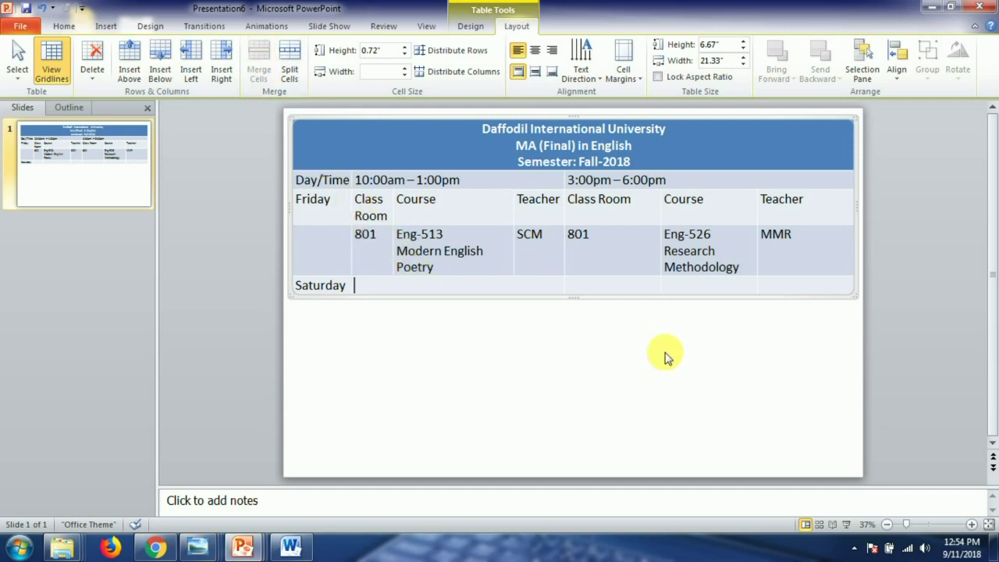
text(6:00pm -)
text( 7:30m)
key(BackSpace)
text(pm)
Merge the last three Saturday cells and enter 7:30pm - 9:00pm.
click(567, 286)
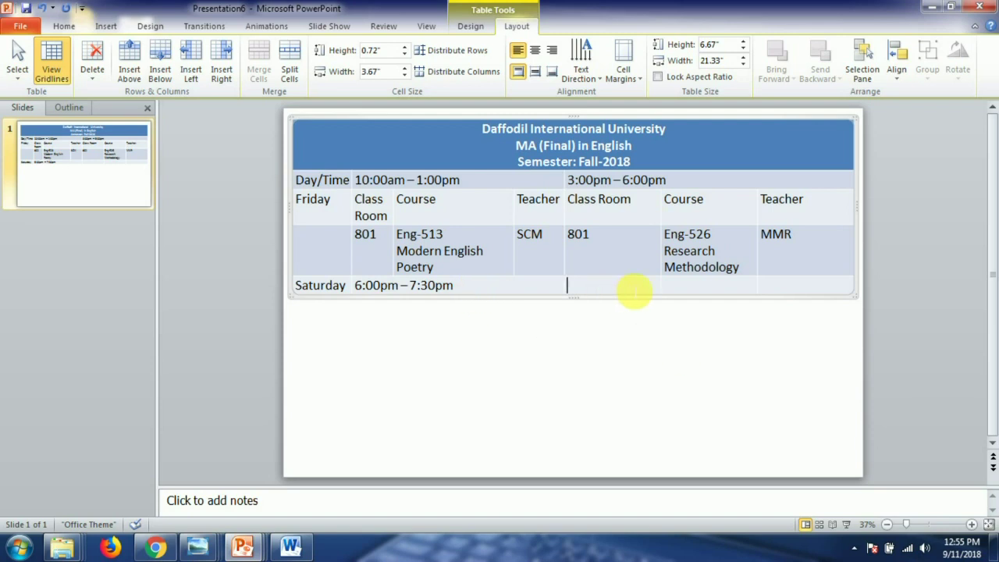
drag(633, 290, 780, 295)
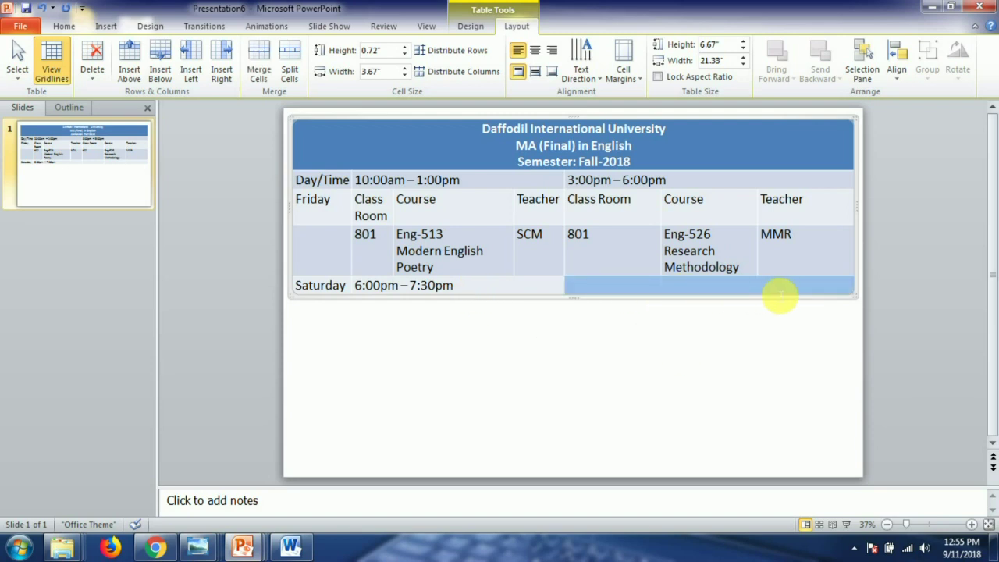
click(263, 59)
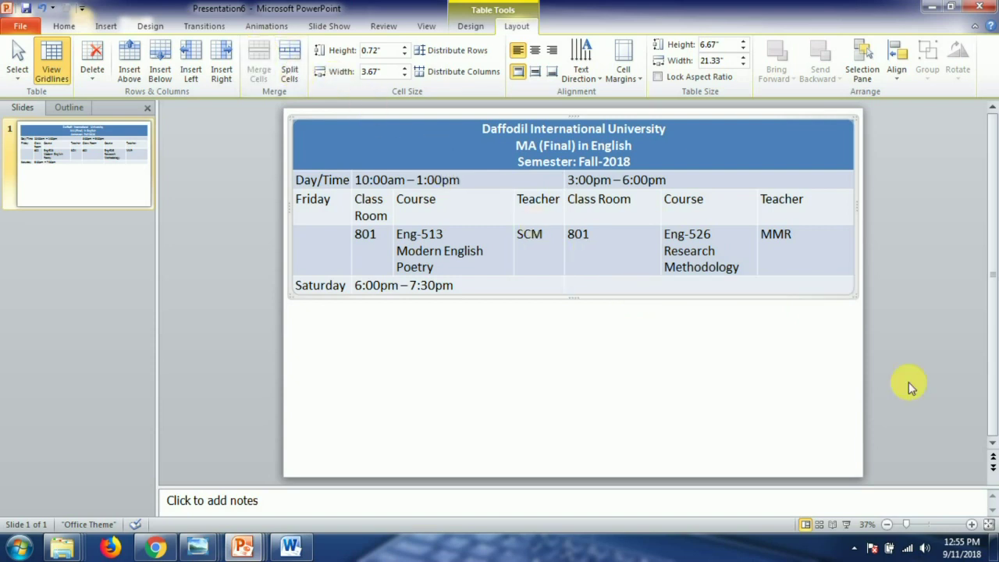
text(7)
text(:00)
key(BackSpace)
key(BackSpace)
text(30pm -)
key(BackSpace)
key(BackSpace)
text(-)
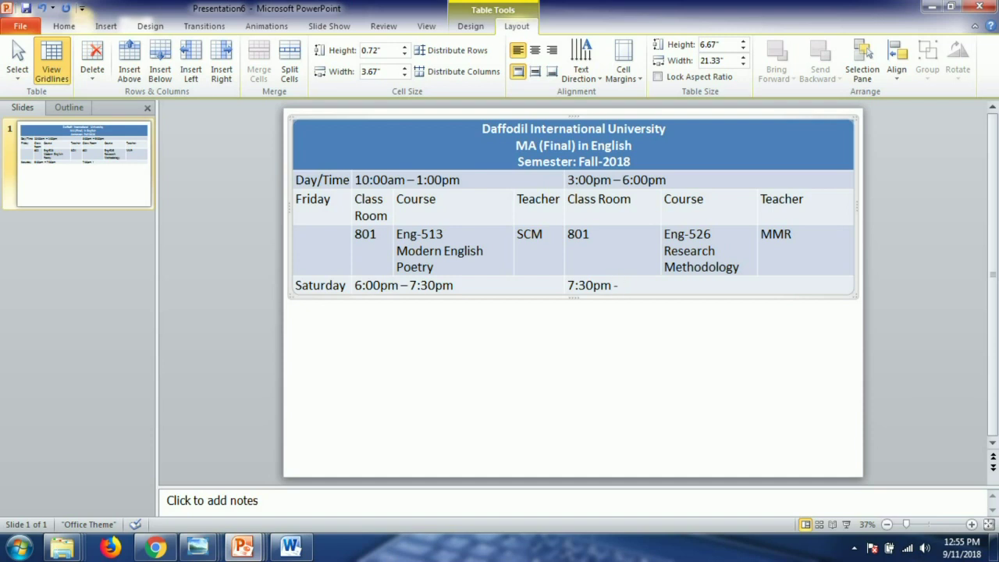
text( 9:00pm)
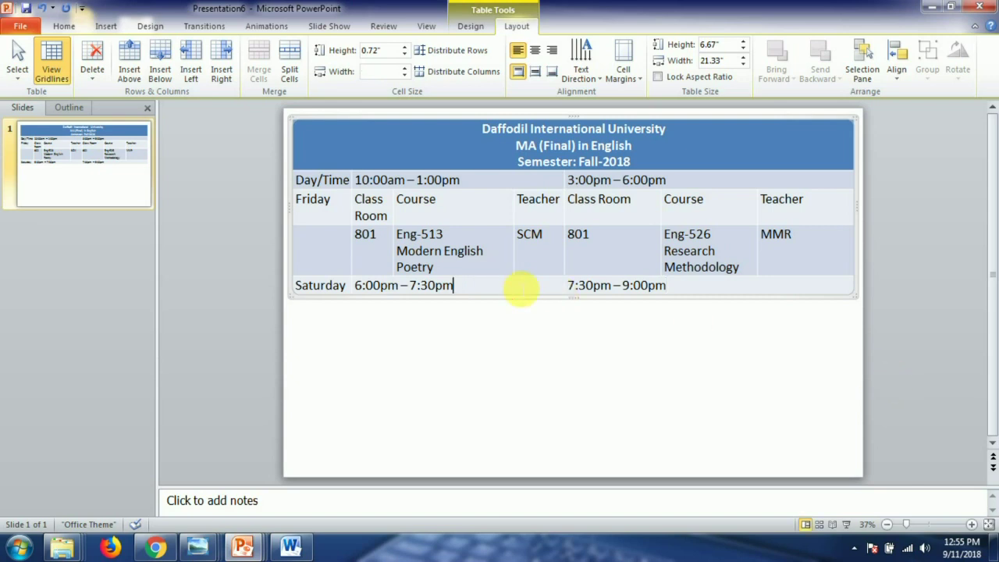
Select the 7:30pm - 9:00pm and Eng-526 cell text to check the entries.
key(shift+Home)
click(664, 286)
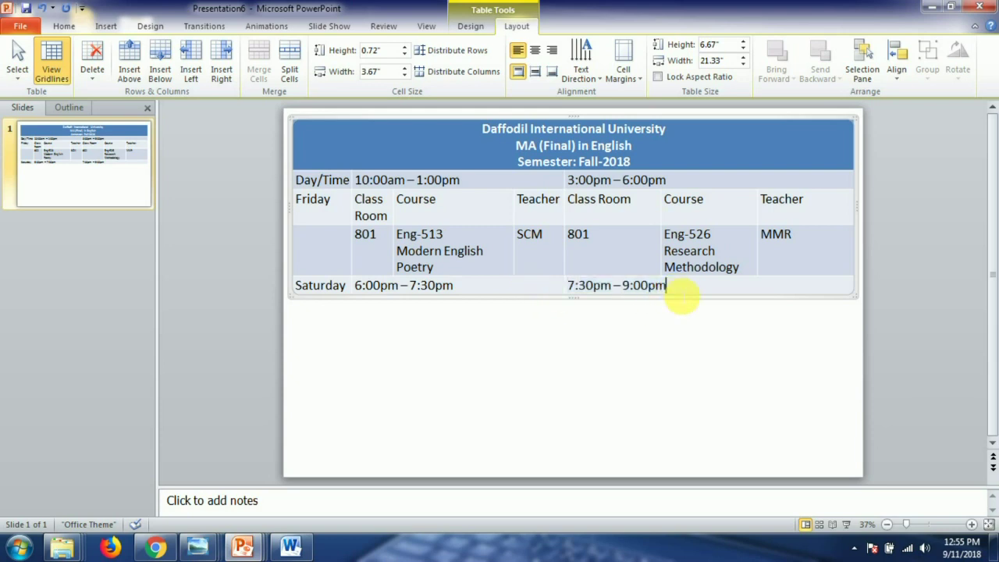
click(690, 267)
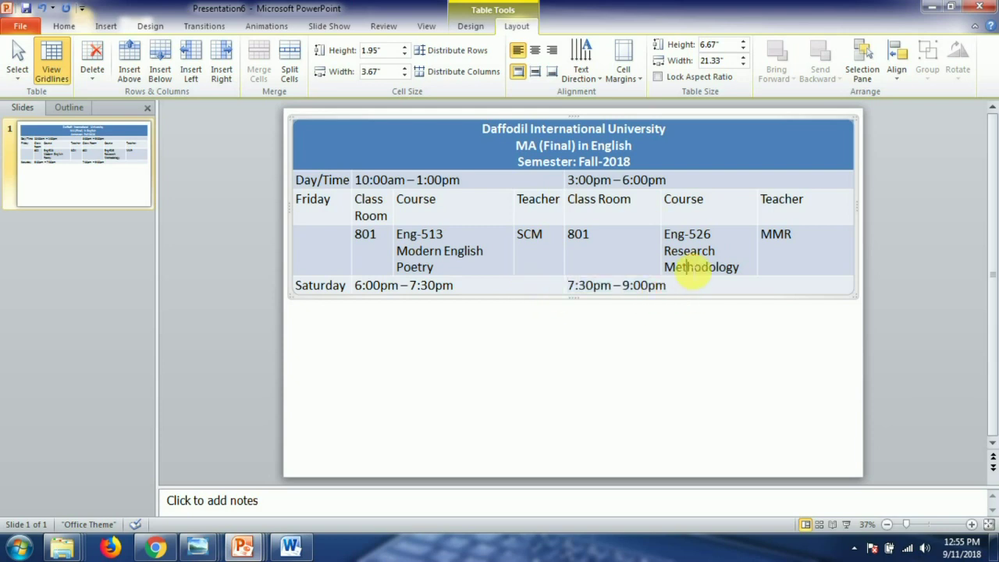
key(ctrl+a)
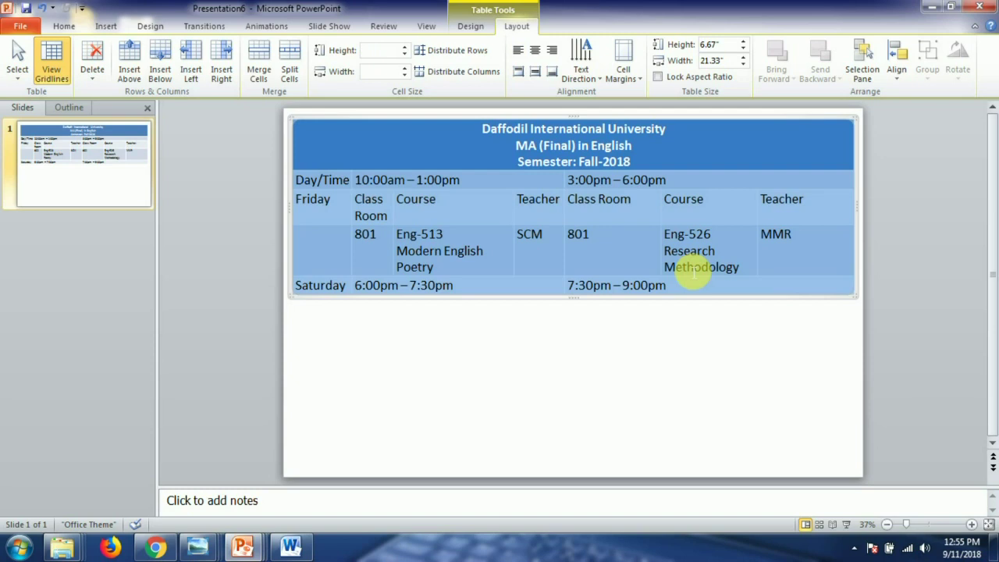
click(693, 270)
key(ctrl+a)
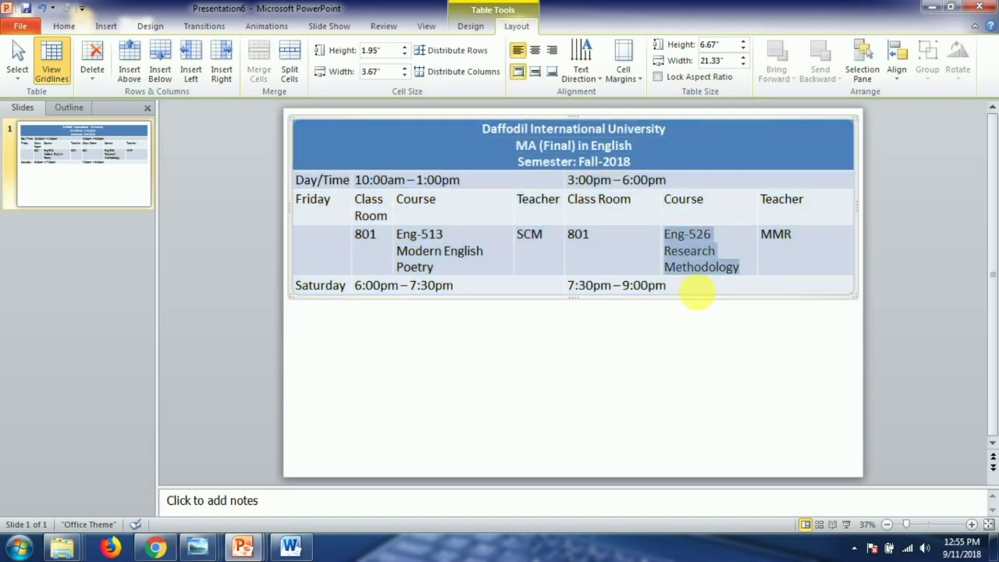
click(697, 293)
key(ctrl+a)
click(697, 294)
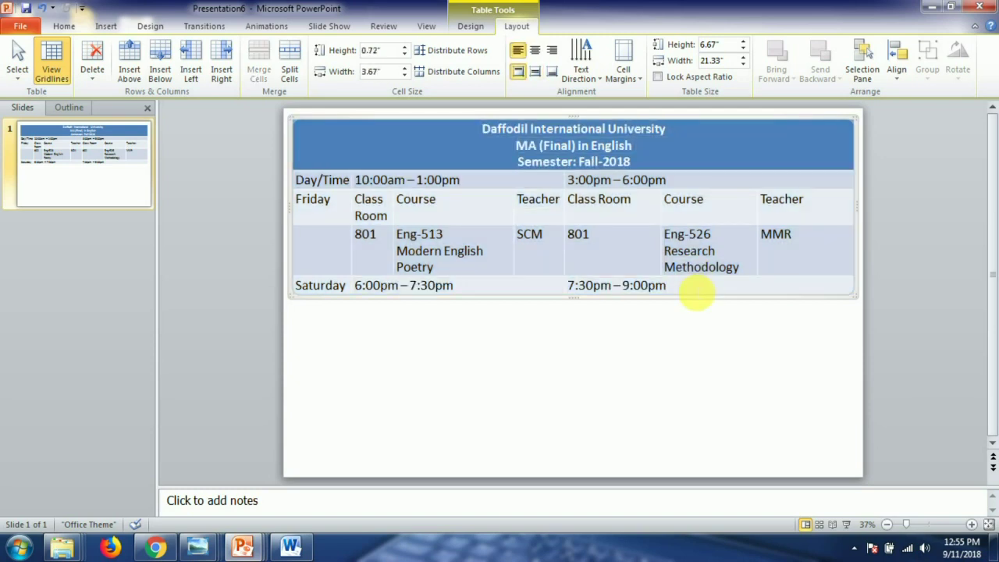
Step through the table cells, then insert an empty row below Saturday.
key(shift+Tab)
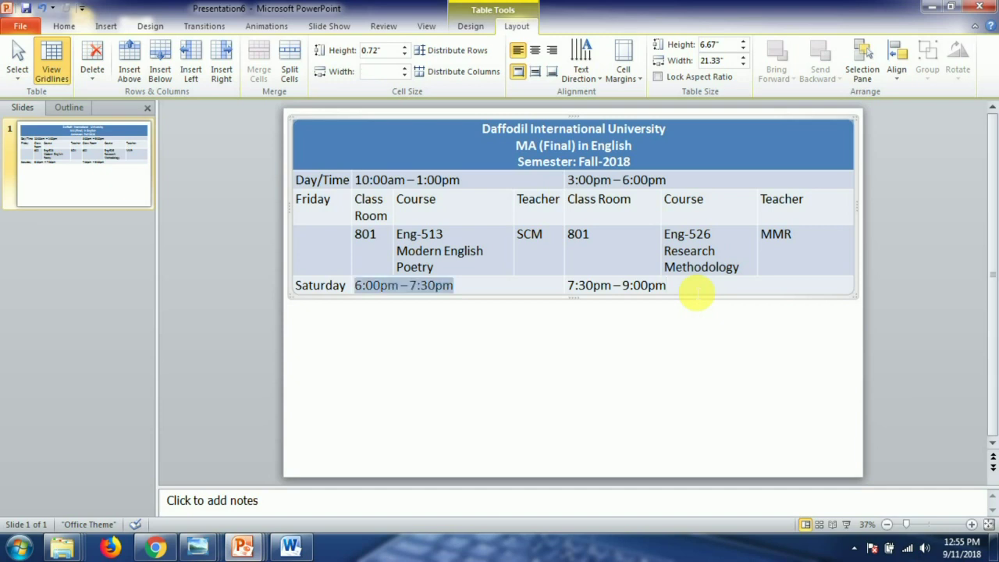
key(Tab)
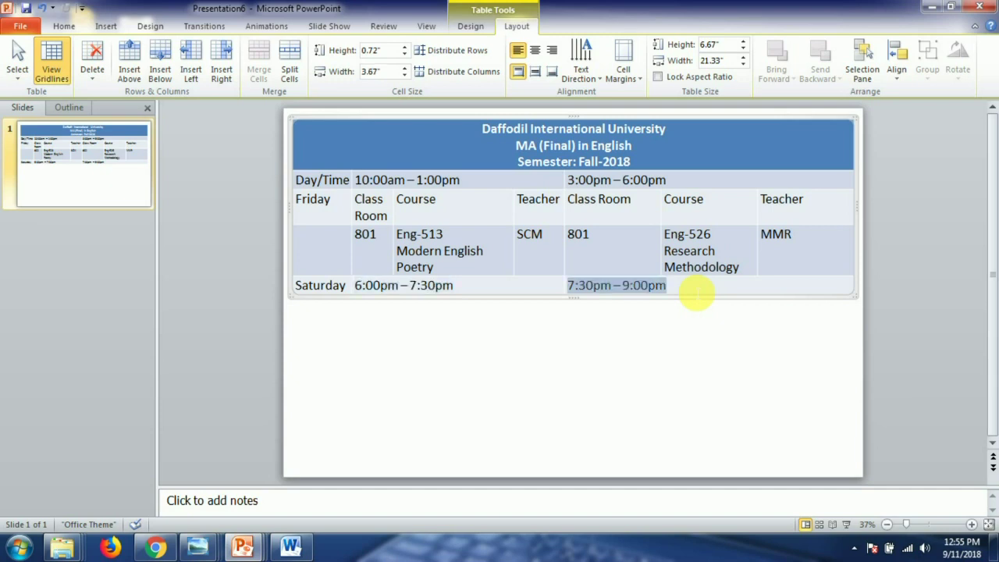
key(Left)
key(Up)
key(Up)
key(Up)
key(shift+Tab)
key(shift+Tab)
key(Tab)
key(Down)
key(Down)
key(Down)
key(Tab)
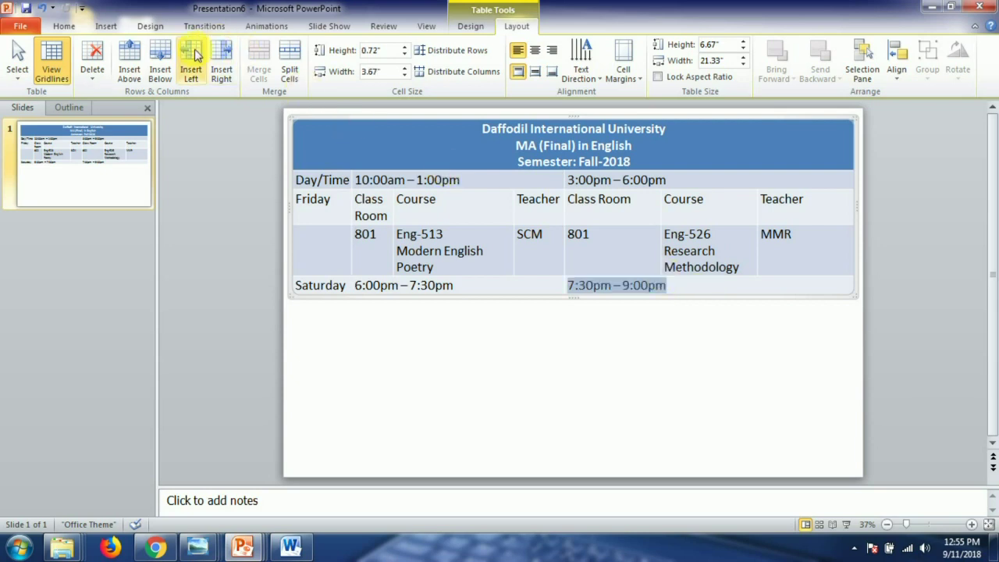
click(168, 61)
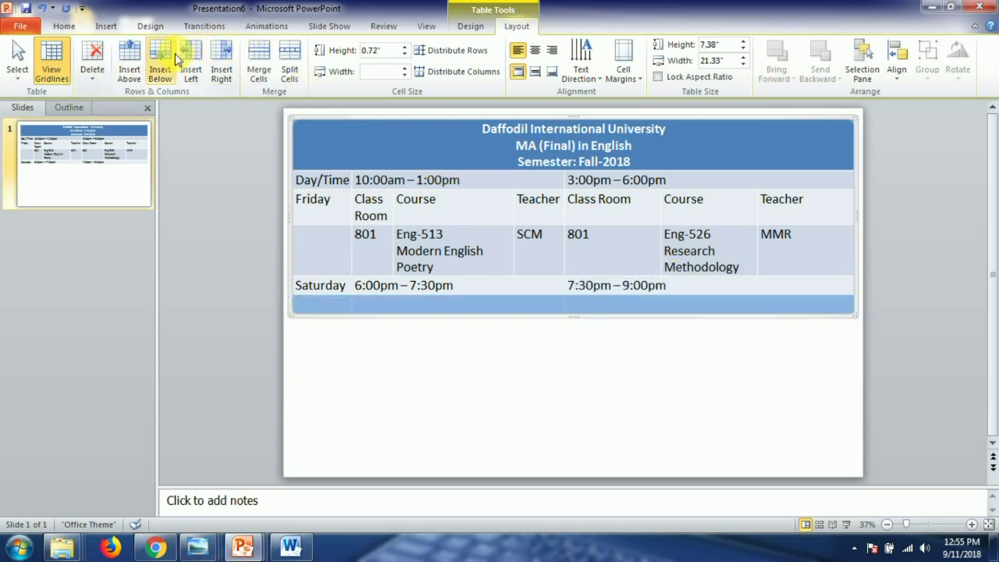
Split the left half of the new row into three cells.
click(349, 306)
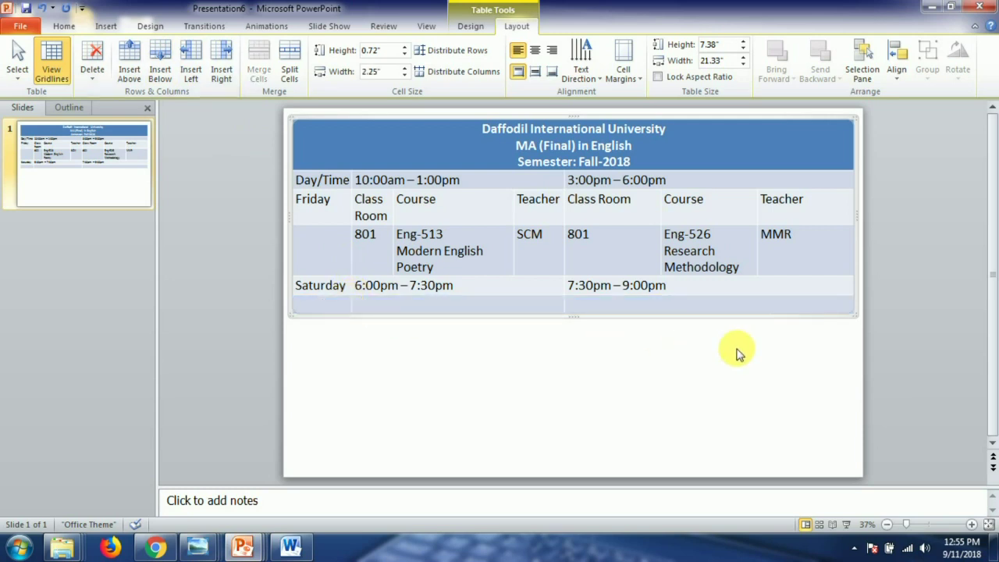
key(Tab)
right_click(430, 303)
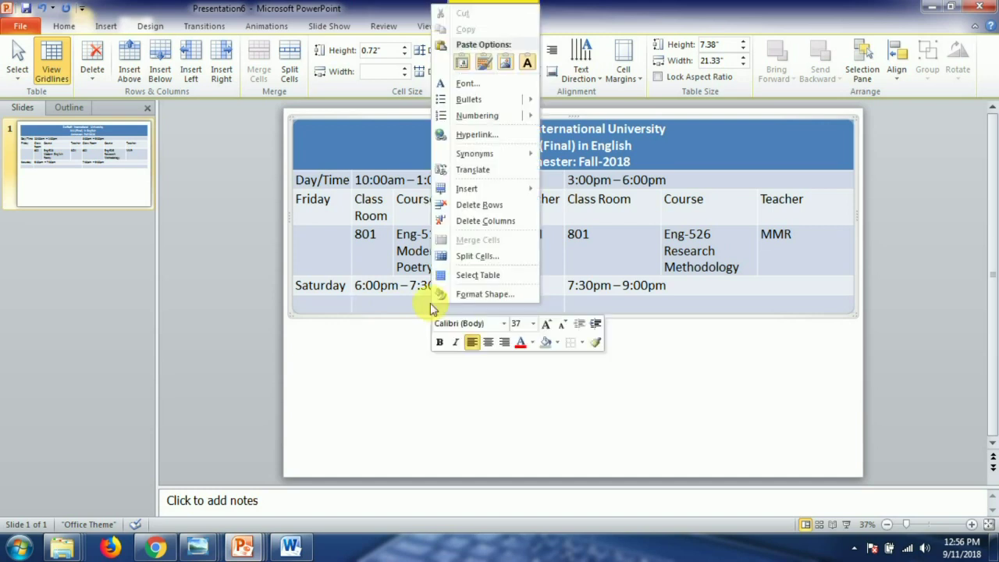
click(474, 254)
click(292, 290)
click(210, 329)
Split the right half of the new row into three cells as well.
click(599, 309)
right_click(629, 312)
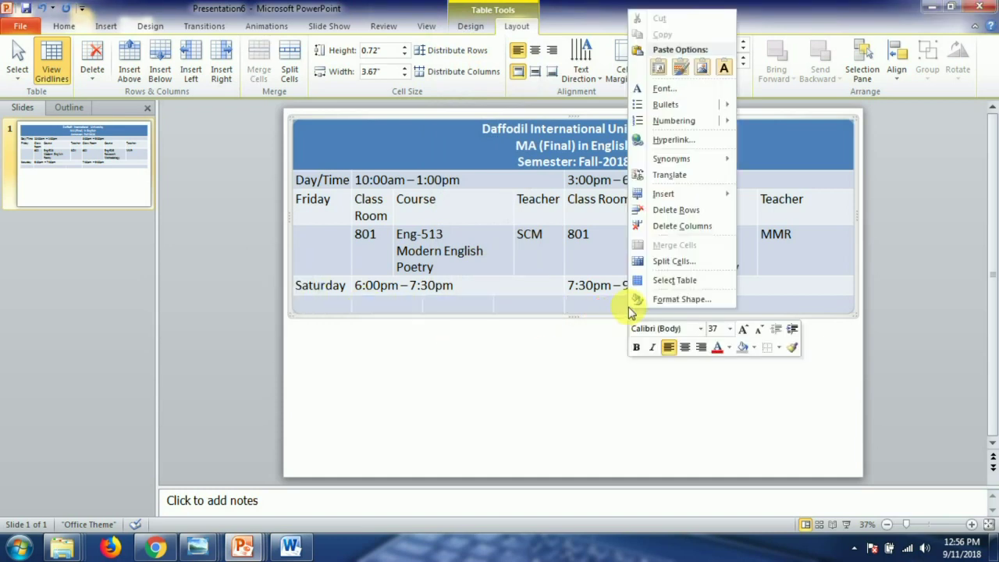
click(660, 270)
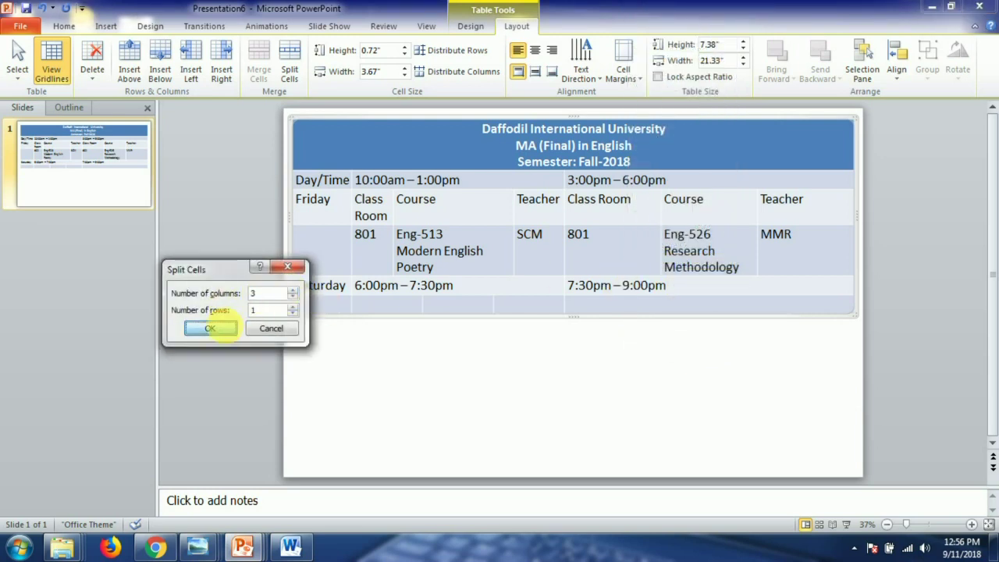
click(218, 329)
click(379, 306)
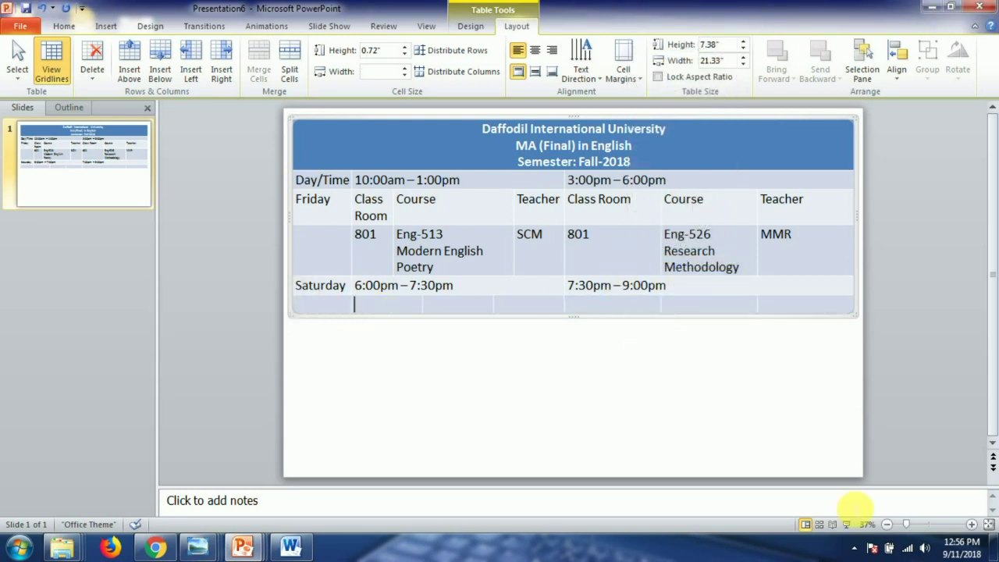
Label the 6:00pm slot's cells Class Room, Course and Teacher.
text(Class)
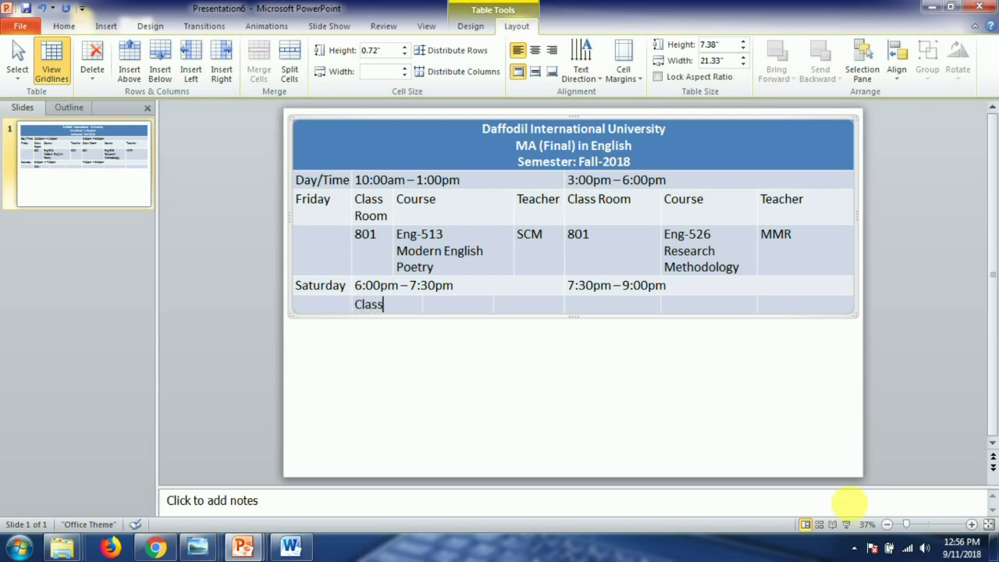
text( Room  )
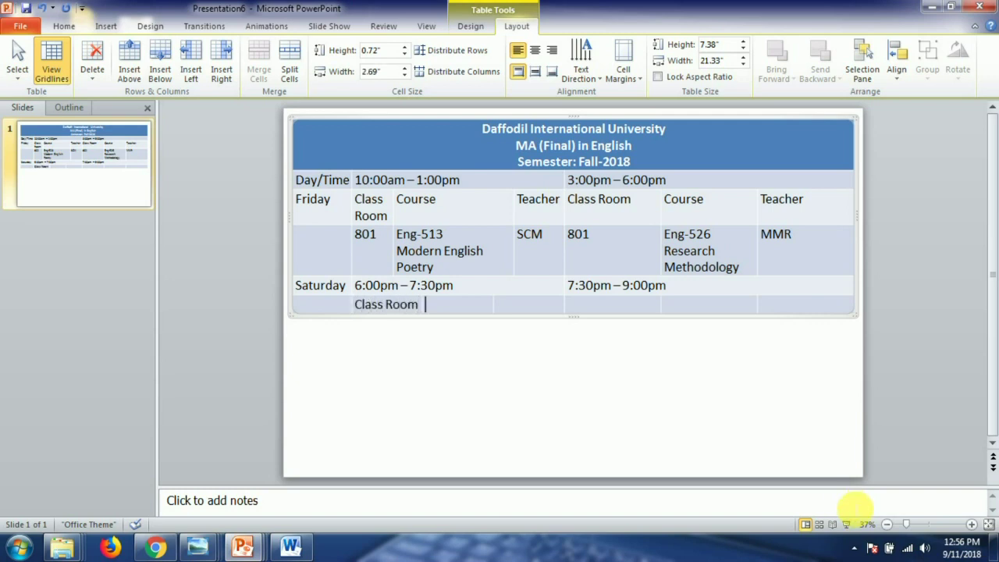
text(Course)
key(Tab)
text(Teah)
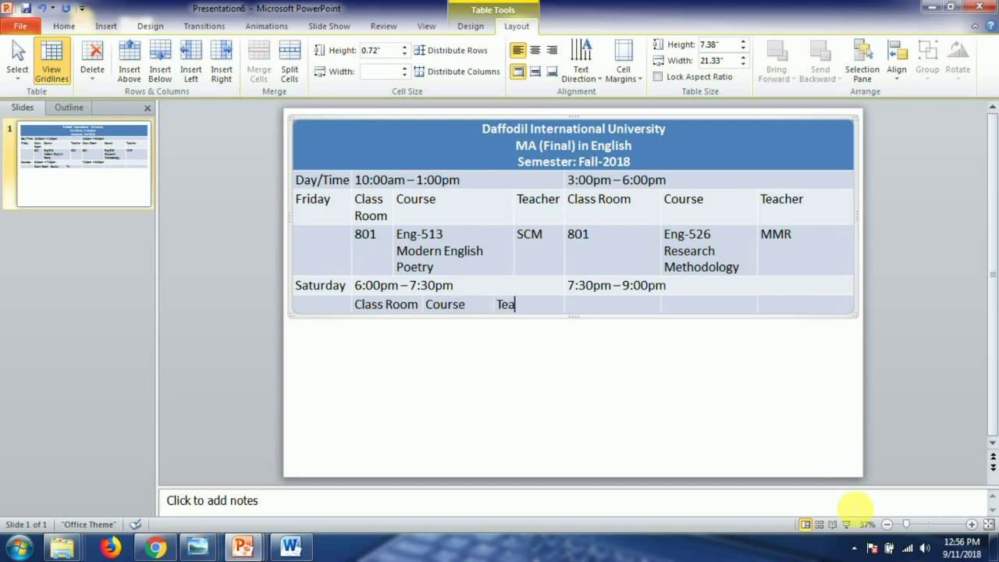
key(BackSpace)
text(chrrt)
key(BackSpace)
key(BackSpace)
key(BackSpace)
text(er)
key(Tab)
Label the 7:30pm slot's cells Class Room, Course, Teacher and add an empty row below.
text(C)
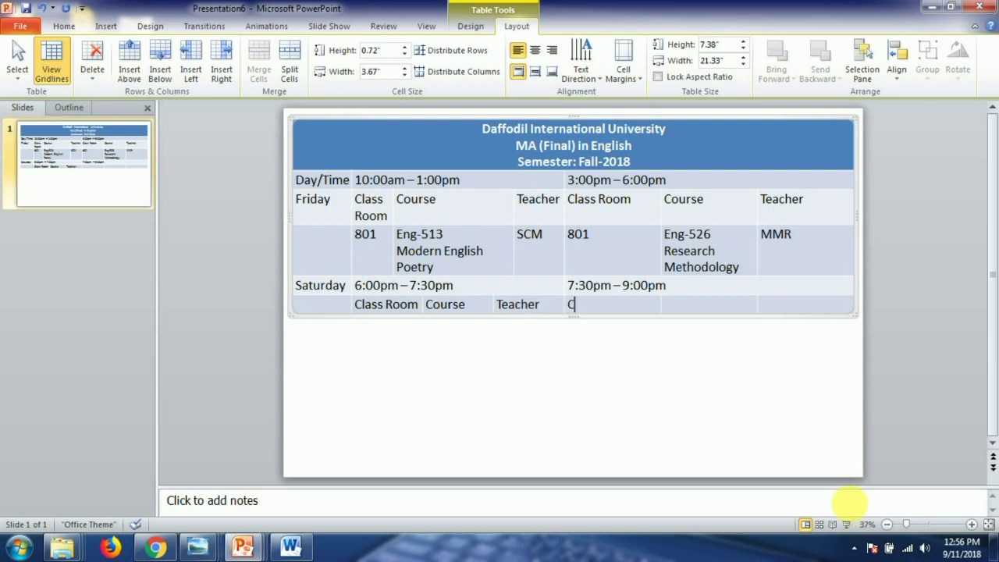
text(lass Room)
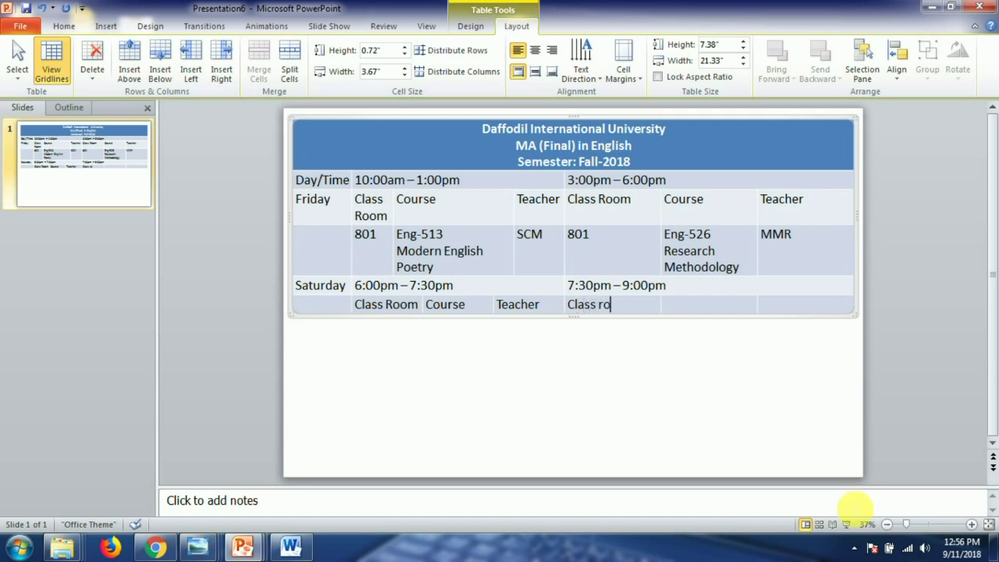
key(Tab)
text(Course)
text(Teacher)
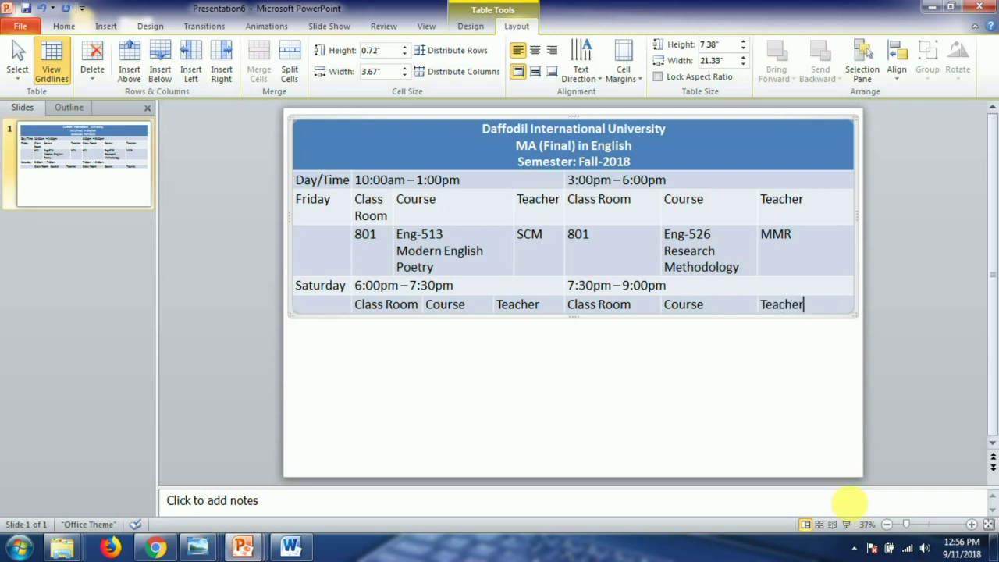
key(Tab)
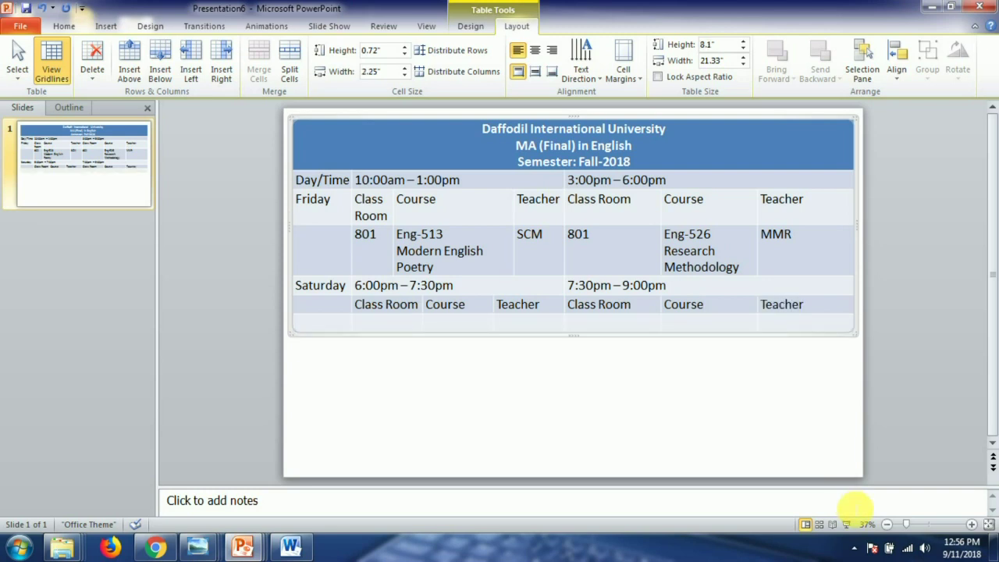
key(Tab)
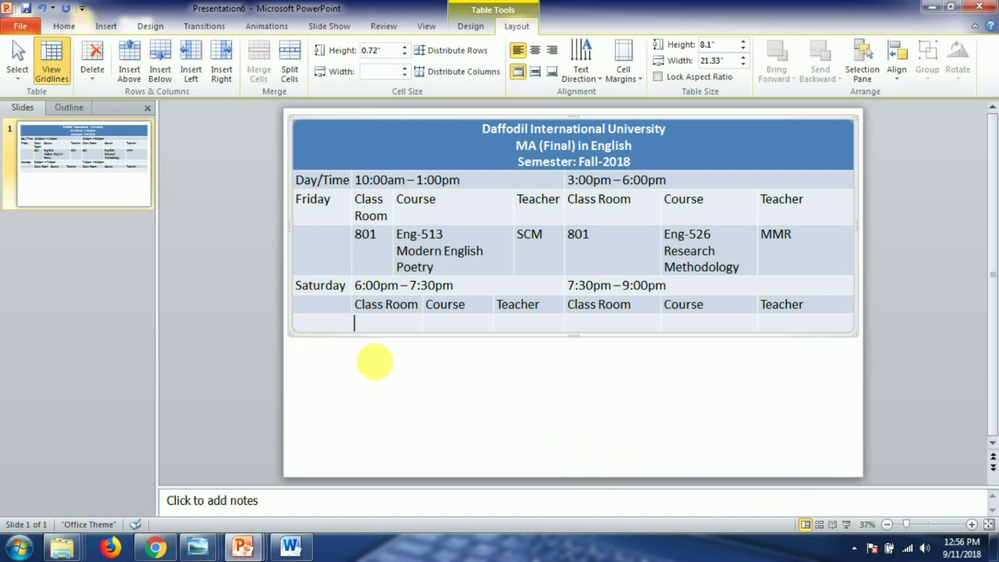
Enter 509, 'Eng-503 Drama, European & American' and MAZ in the 6:00pm slot.
click(398, 328)
text(509)
key(Tab)
text(Eng-)
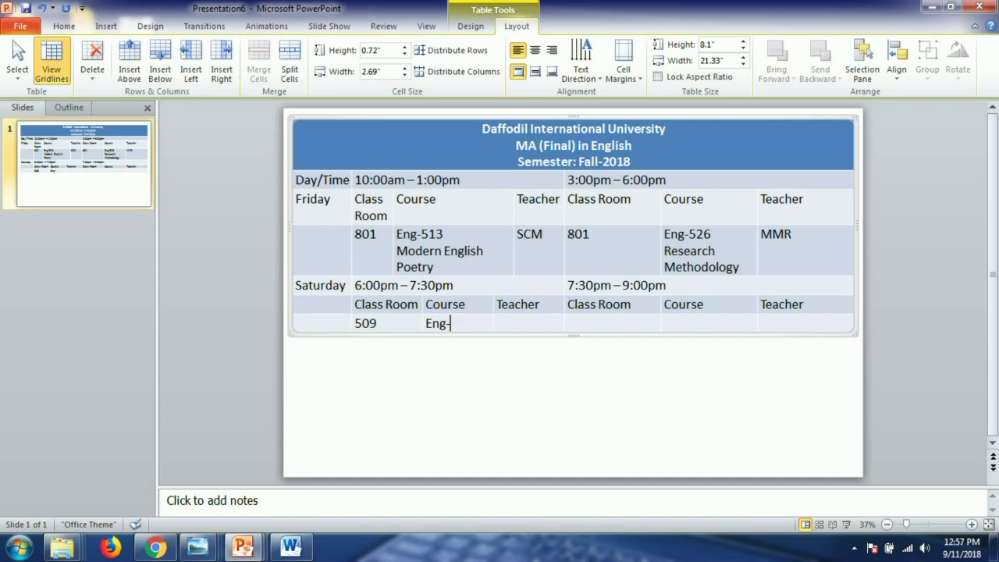
text(503)
key(Return)
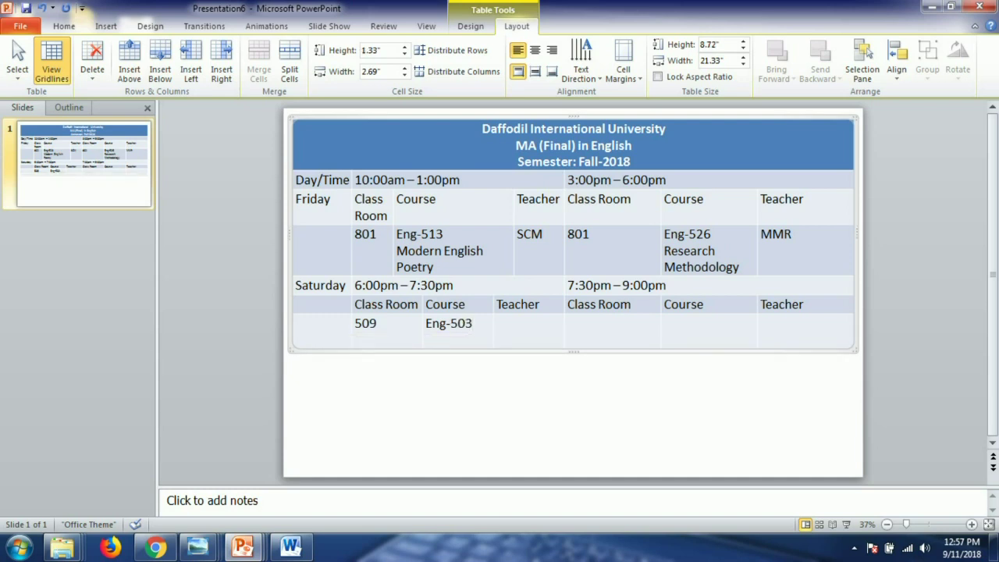
text(Drama, Europen)
key(BackSpace)
text(a)
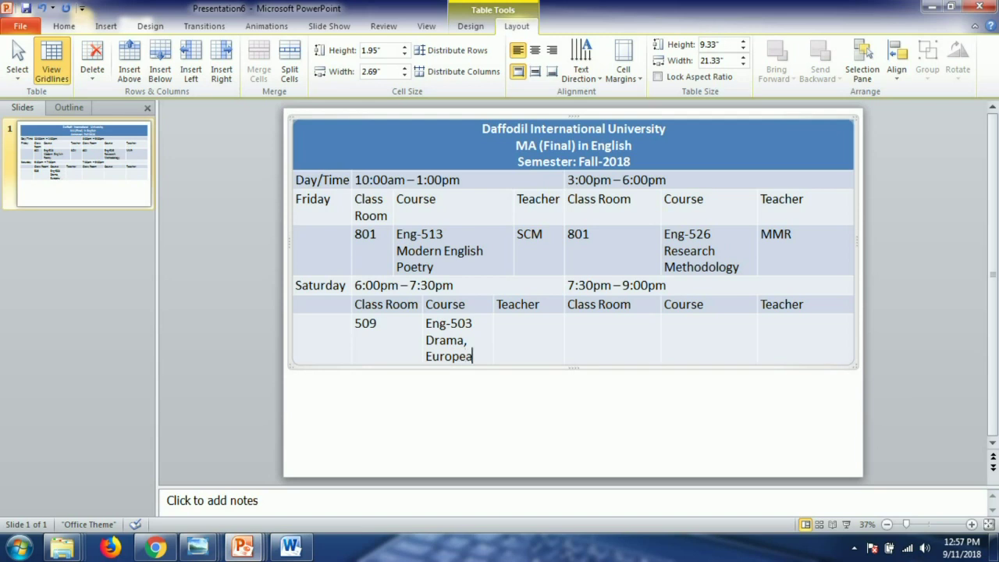
text(n & American)
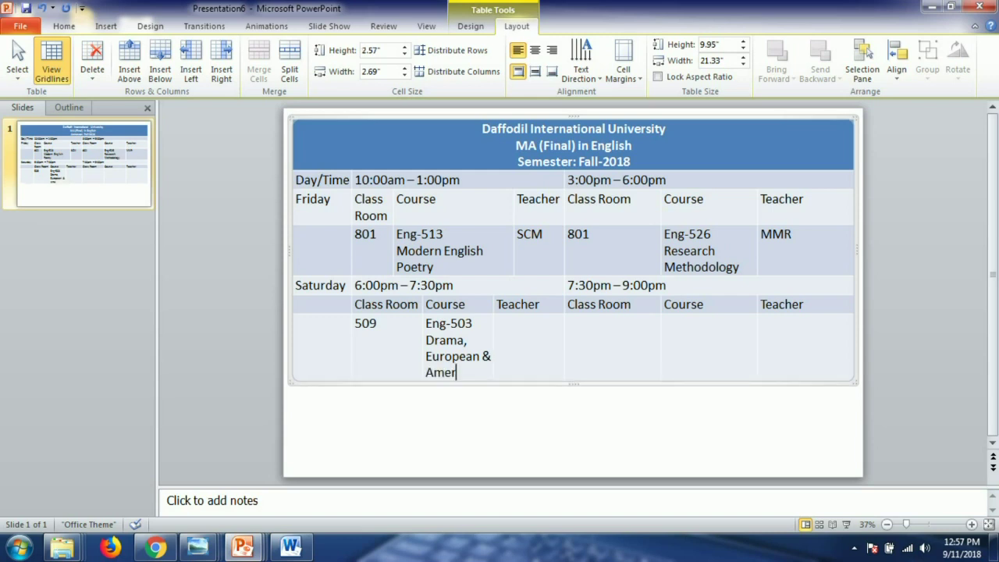
click(497, 323)
text(MAZ)
key(Tab)
Copy 509, the Eng-503 course and MAZ into the 7:30pm slot, then add a bottom row.
double_click(366, 323)
key(ctrl+c)
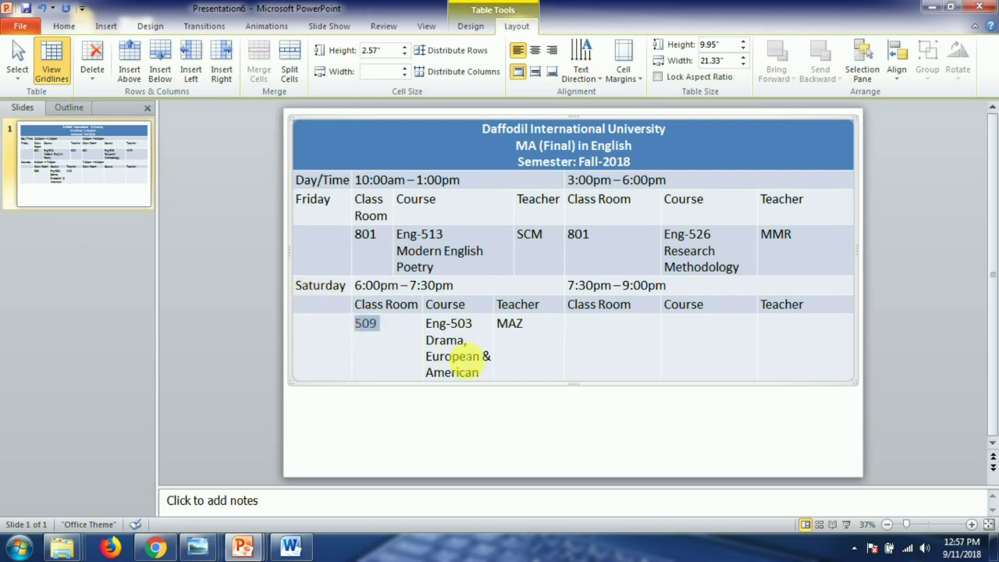
click(606, 337)
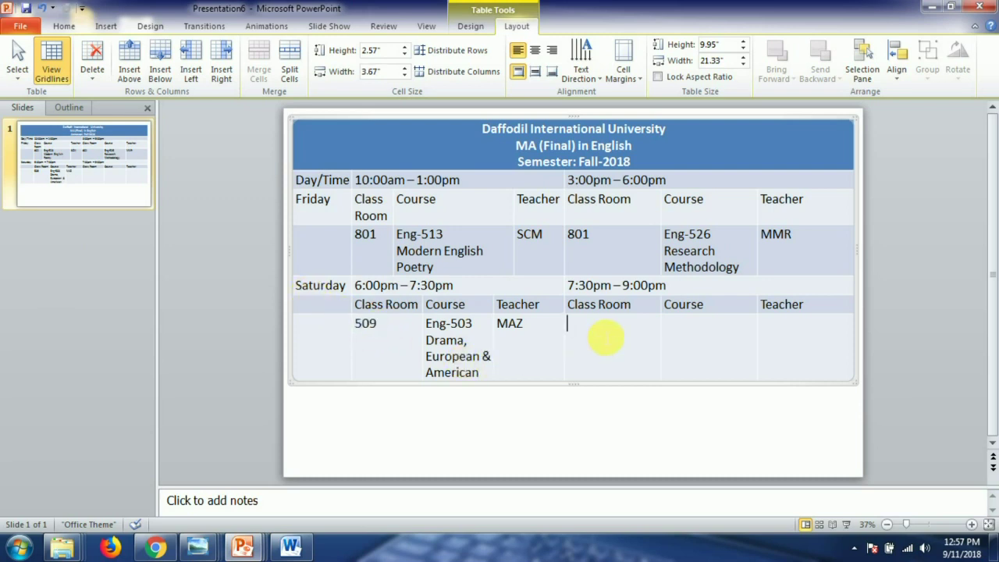
key(ctrl+v)
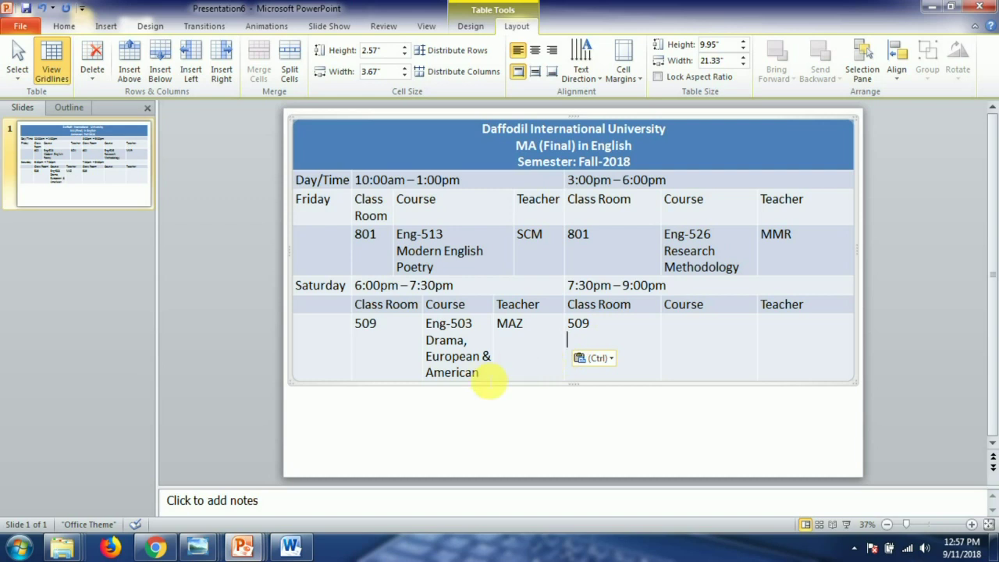
drag(484, 373, 429, 321)
key(ctrl+c)
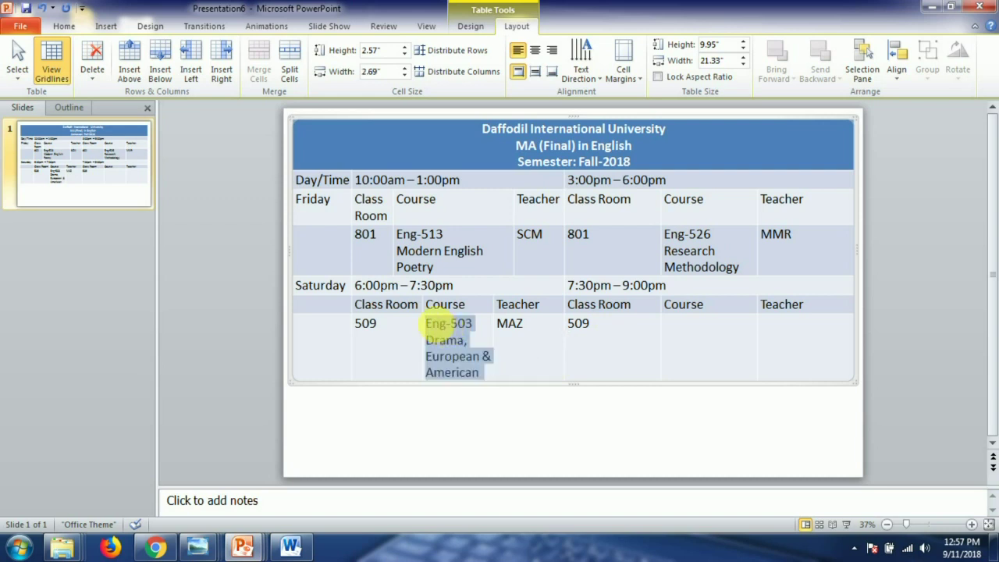
click(671, 341)
key(ctrl+v)
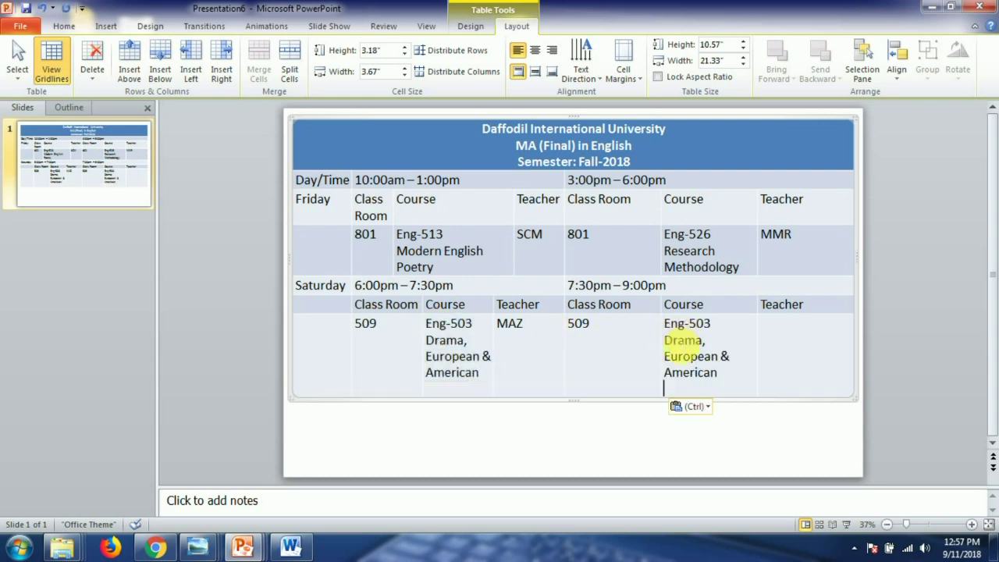
drag(542, 335, 509, 329)
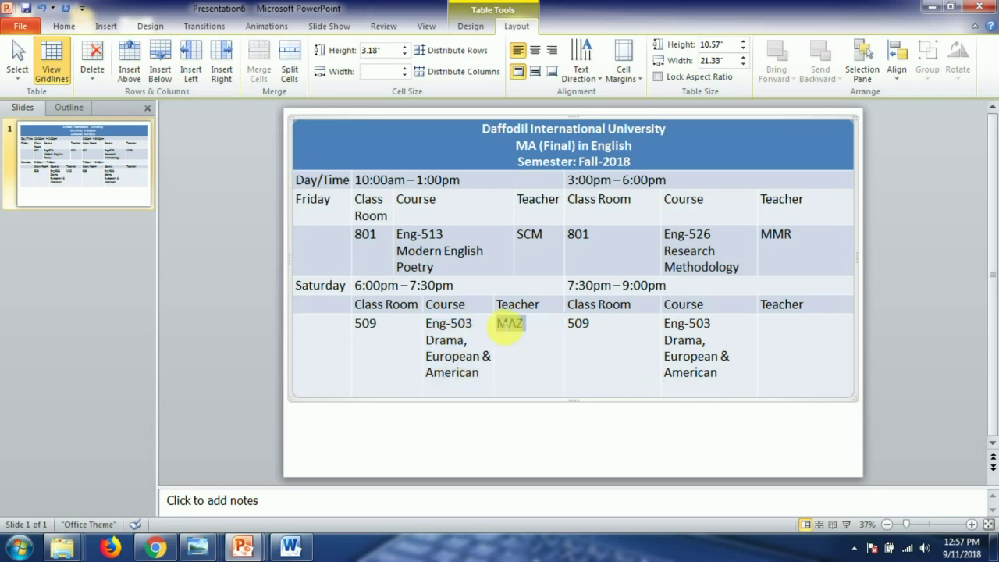
click(796, 339)
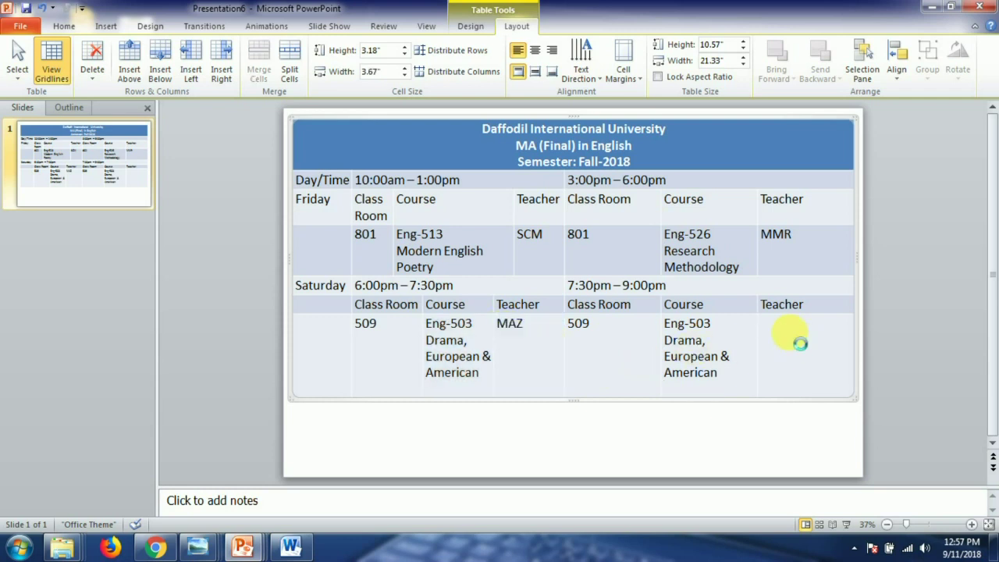
text(MAZ)
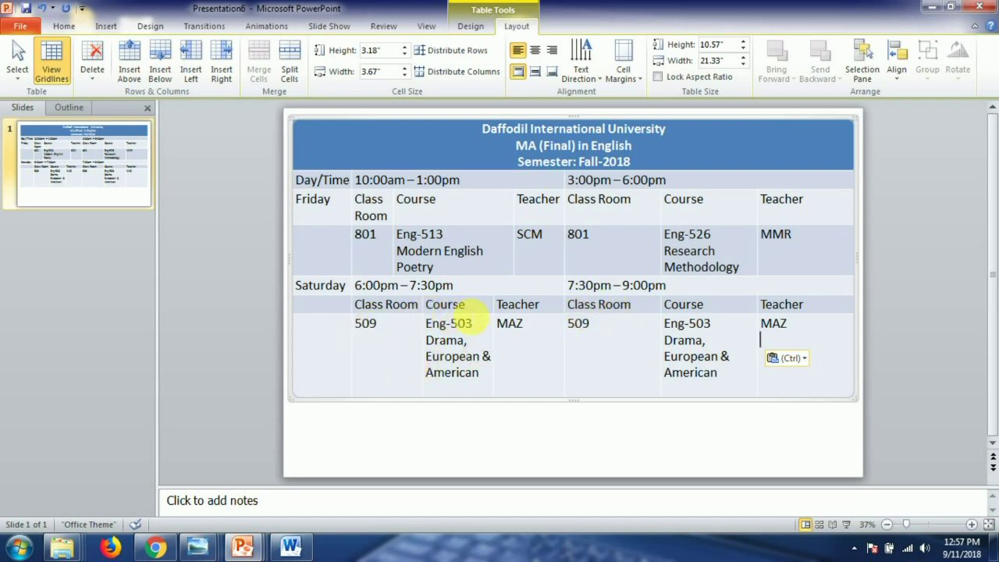
click(377, 325)
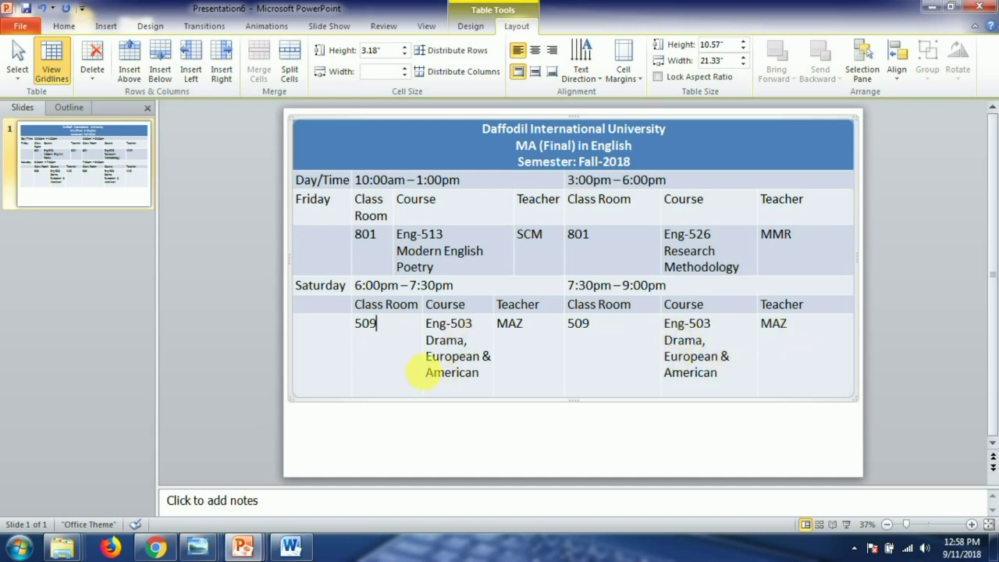
key(Tab)
key(Tab)
key(Tab)
key(Tab)
key(Tab)
key(Tab)
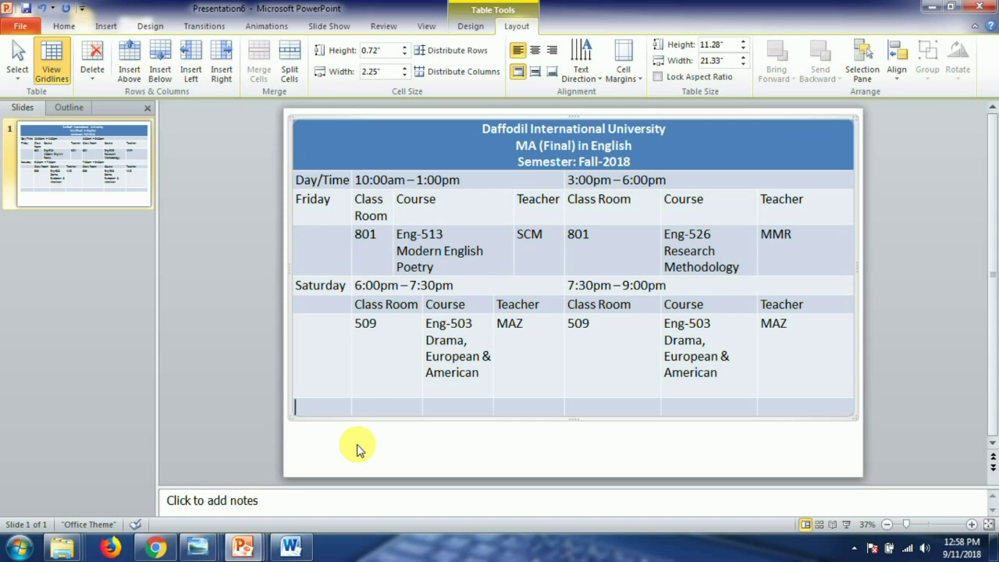
Type Monday in the new row's first cell.
text(Monday)
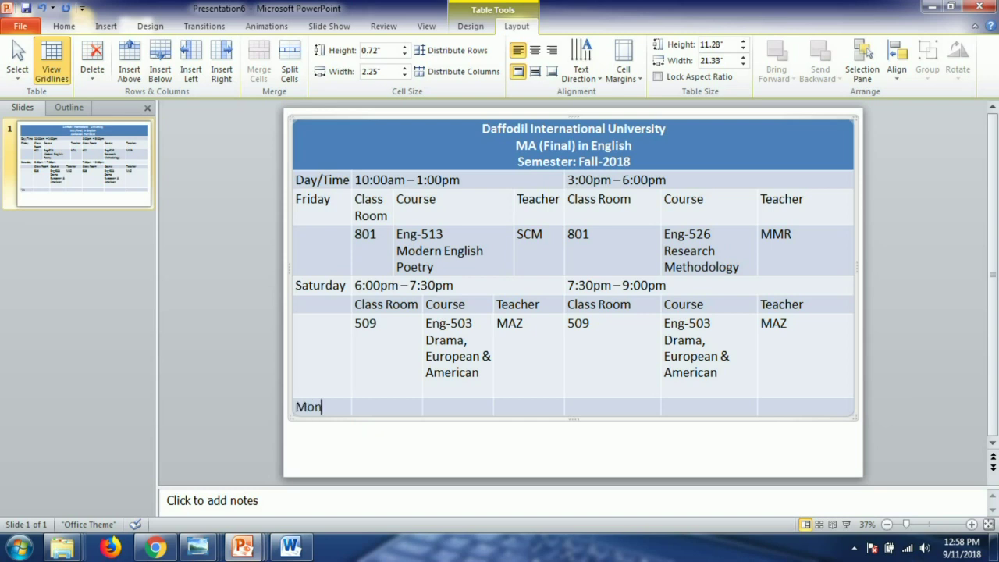
click(355, 406)
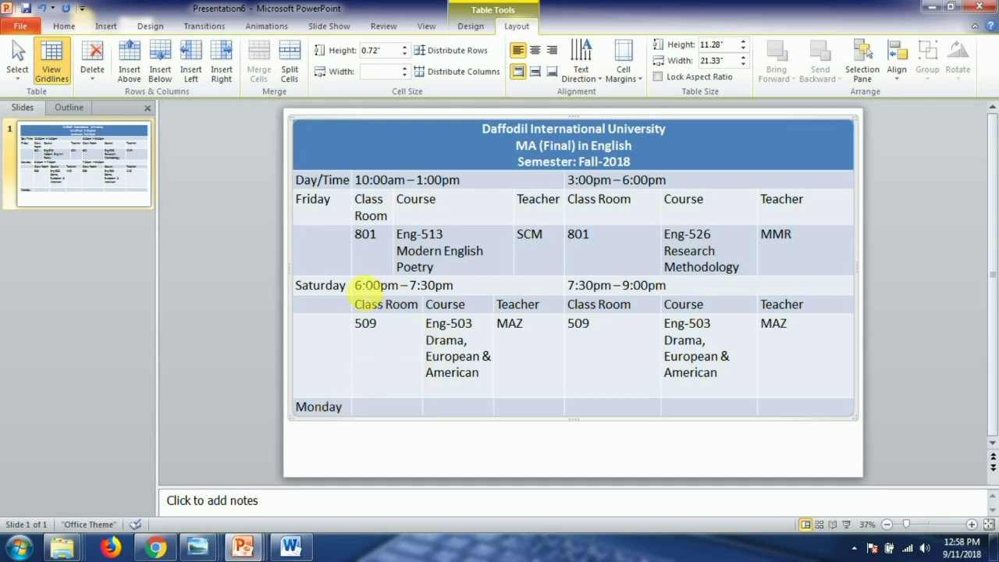
drag(356, 286, 472, 289)
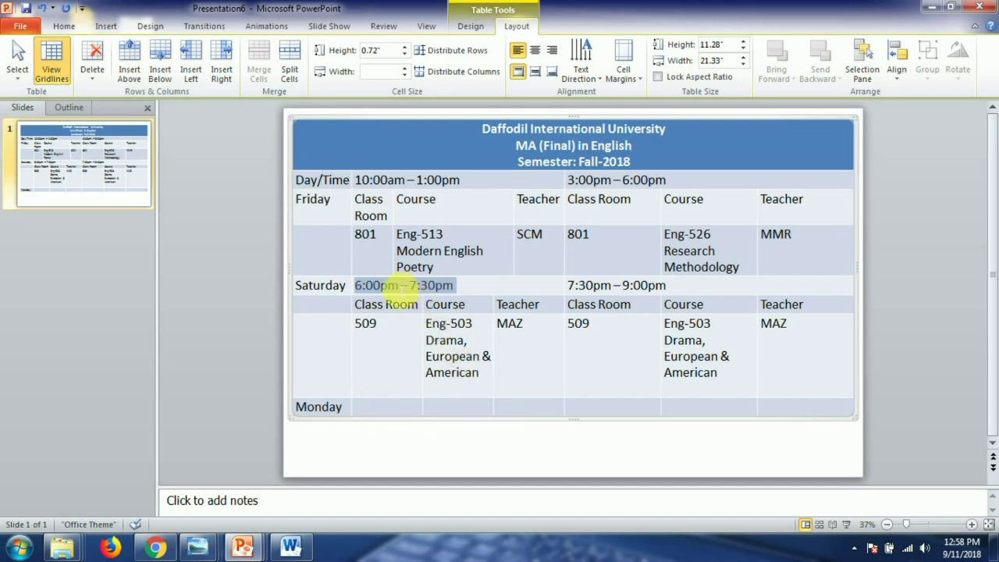
click(435, 286)
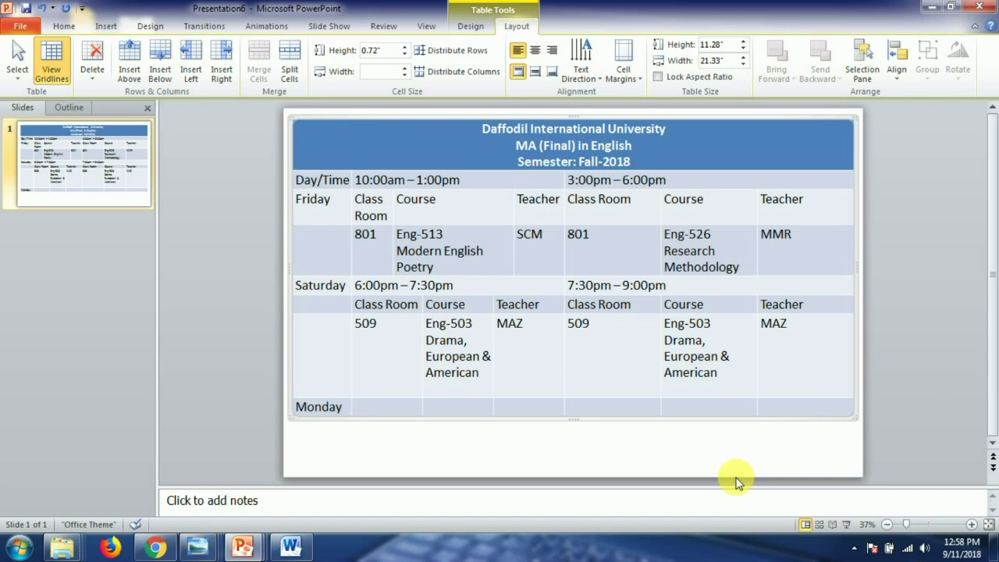
Fill Class Room, Course, Teacher for both Monday slots and add an empty row below.
text(Class Room)
key(Tab)
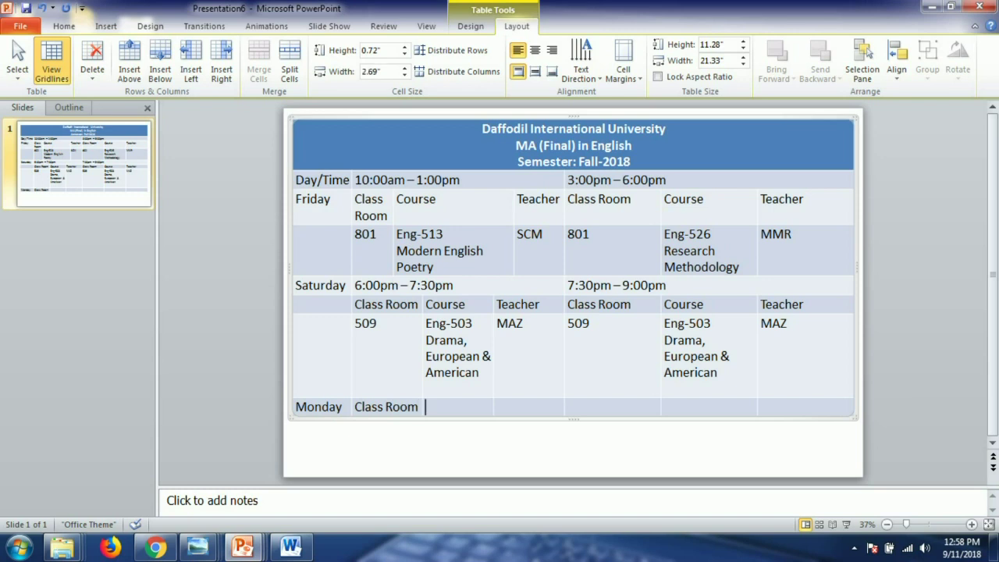
text(Course)
key(Tab)
text(Teacher)
key(Tab)
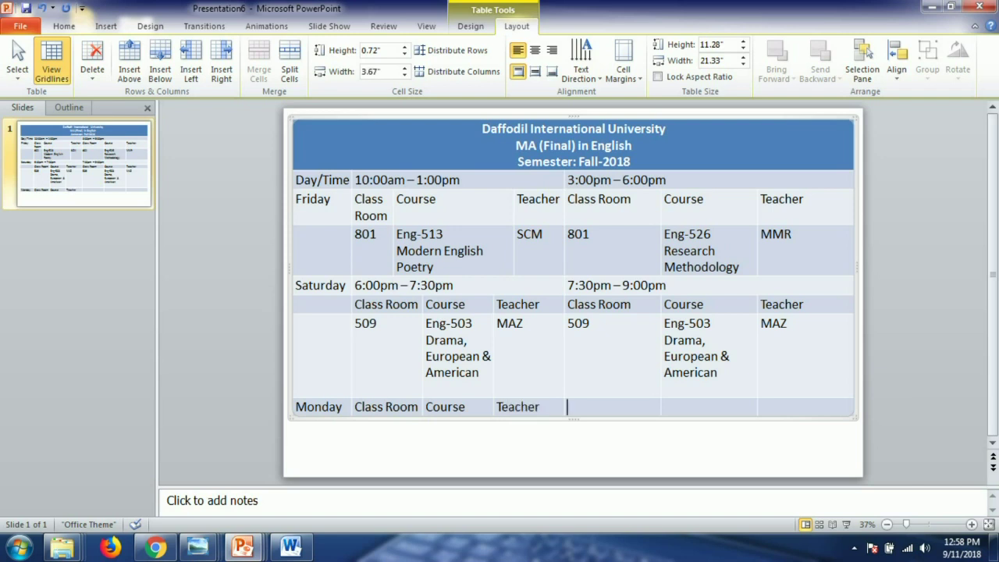
text(Class Room)
key(Tab)
text(Course)
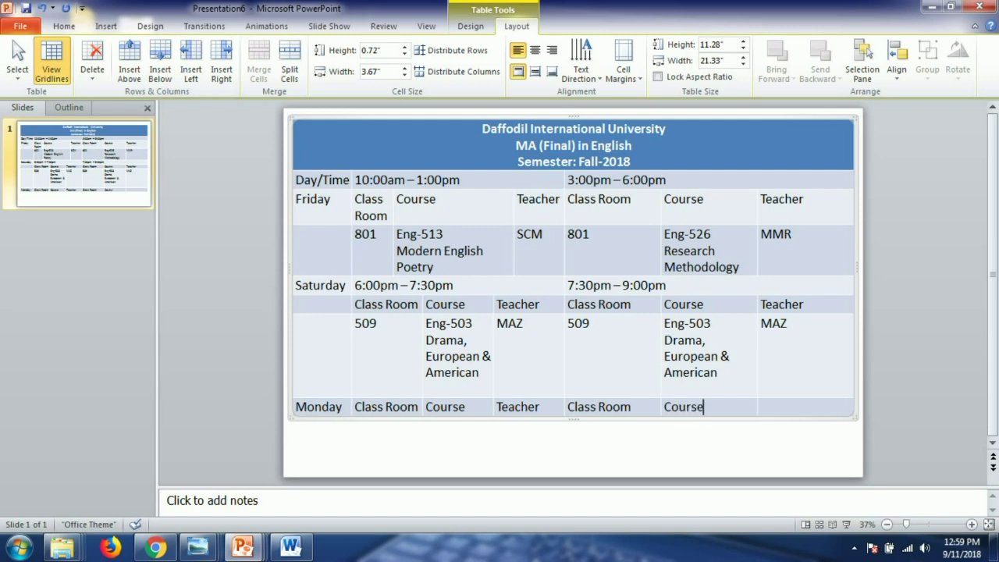
key(Tab)
text(Teacher)
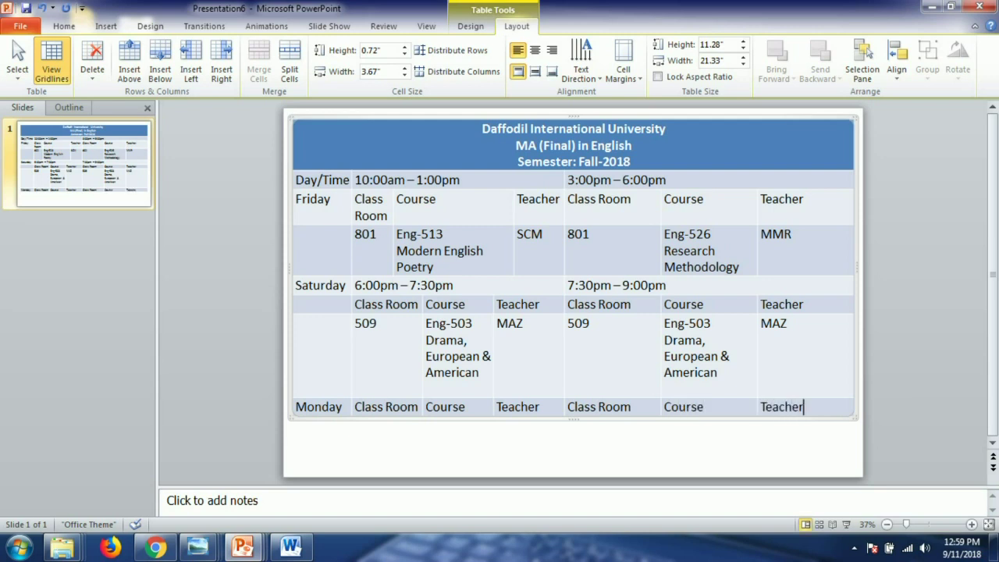
key(Tab)
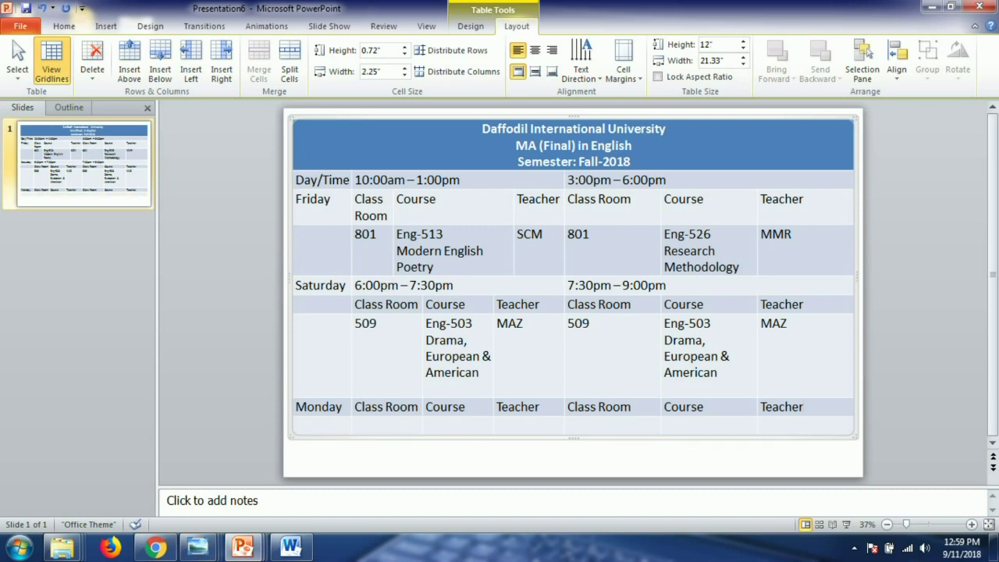
Enter room 509 and course 'Eng- 510 Postmodernism in Literature' in the first Monday slot.
key(Tab)
text(509)
key(Tab)
text(Eng- 510)
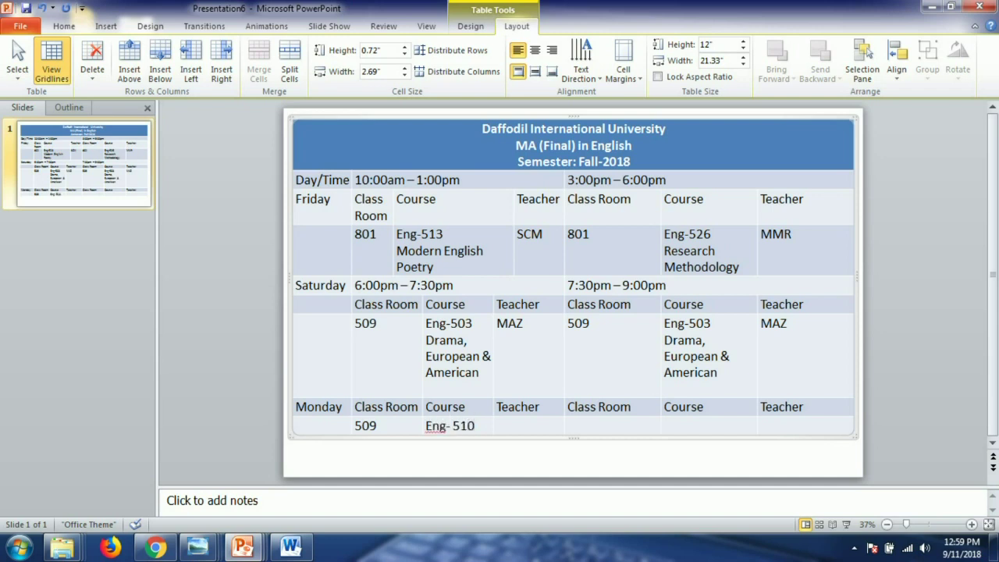
key(Return)
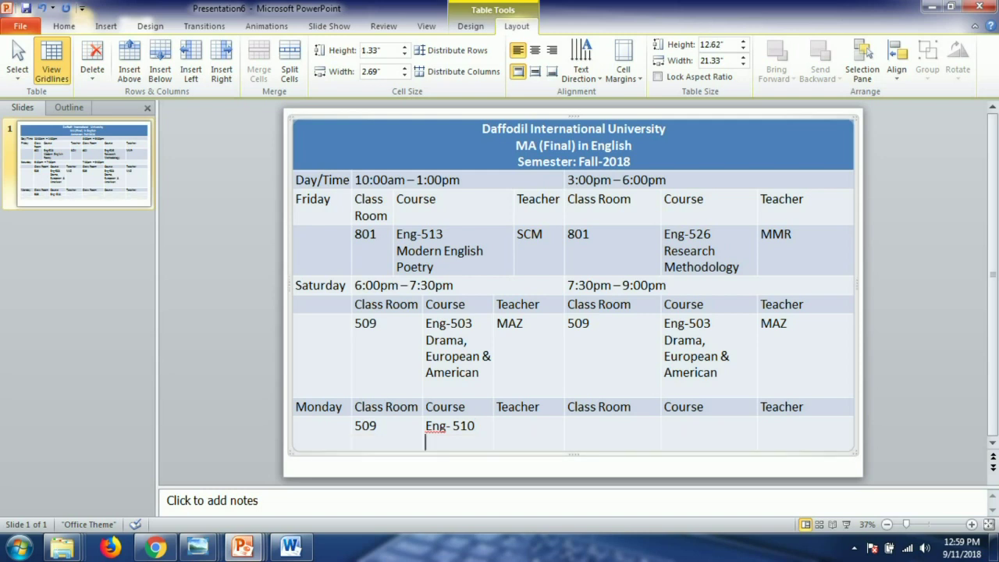
text(Postmoderi)
key(BackSpace)
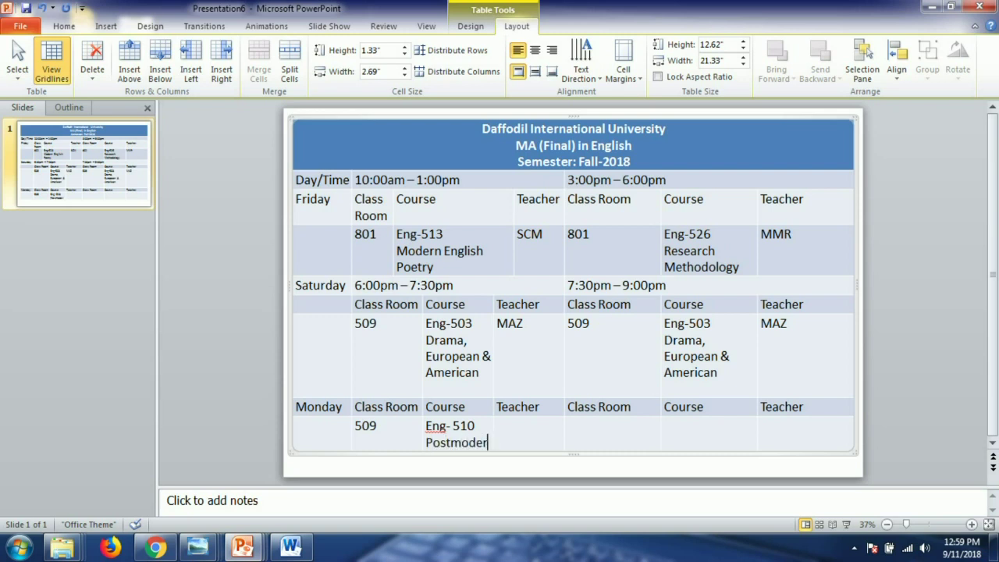
text(nis)
key(BackSpace)
text(sm)
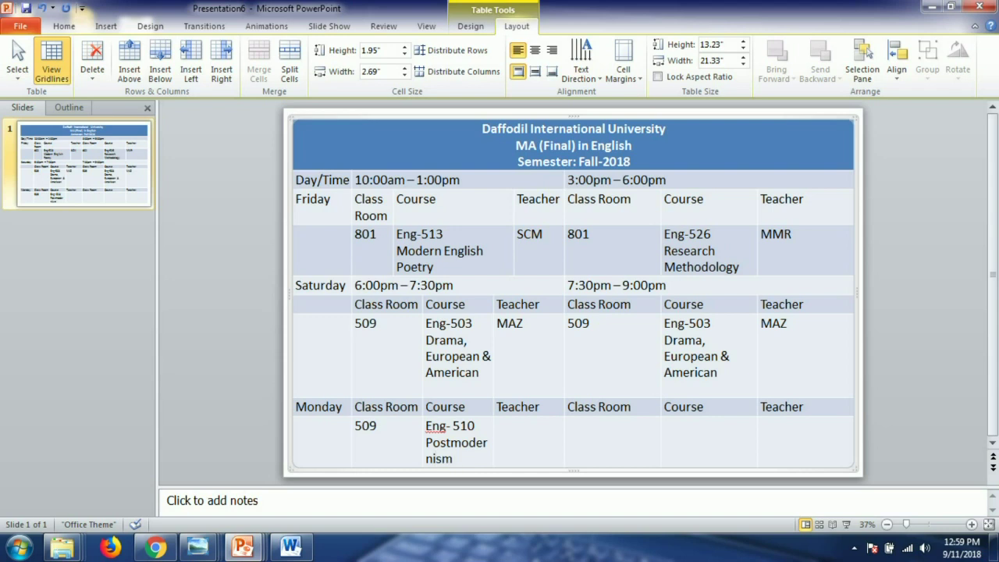
text( 9n)
key(BackSpace)
key(BackSpace)
key(BackSpace)
text(in Literature)
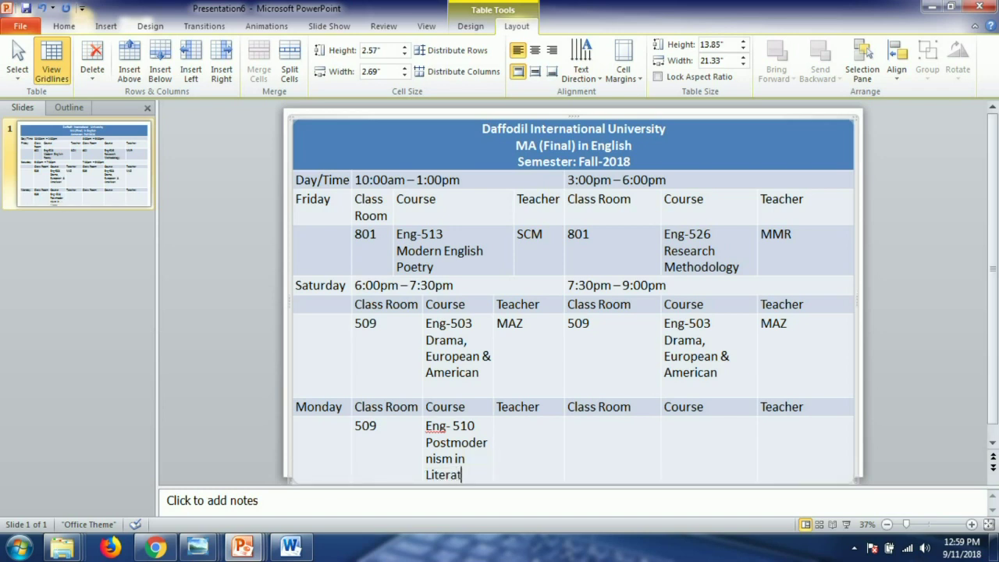
Add teacher MAIL, then copy 509 and the Eng- 510 course into the second Monday slot.
click(497, 426)
text(MAIL)
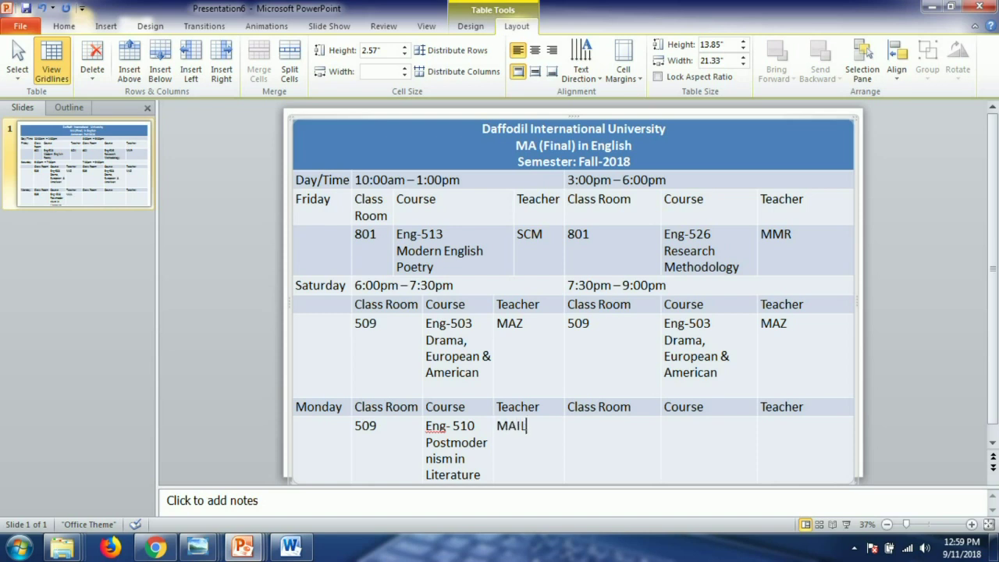
click(568, 426)
double_click(364, 429)
key(ctrl+c)
click(633, 439)
key(ctrl+v)
drag(488, 477, 434, 439)
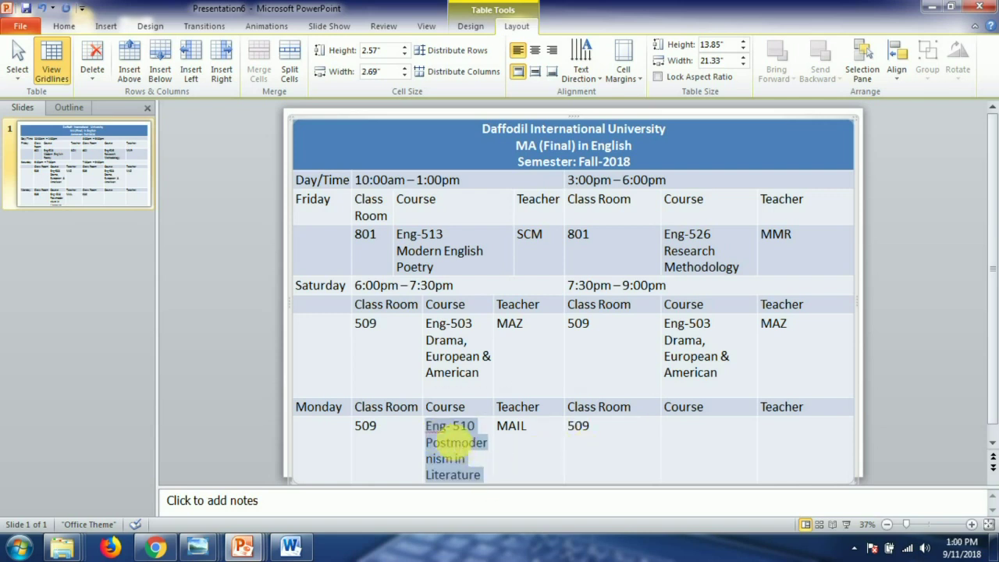
click(713, 453)
text(Eng- 510 Postmodernism in Literature)
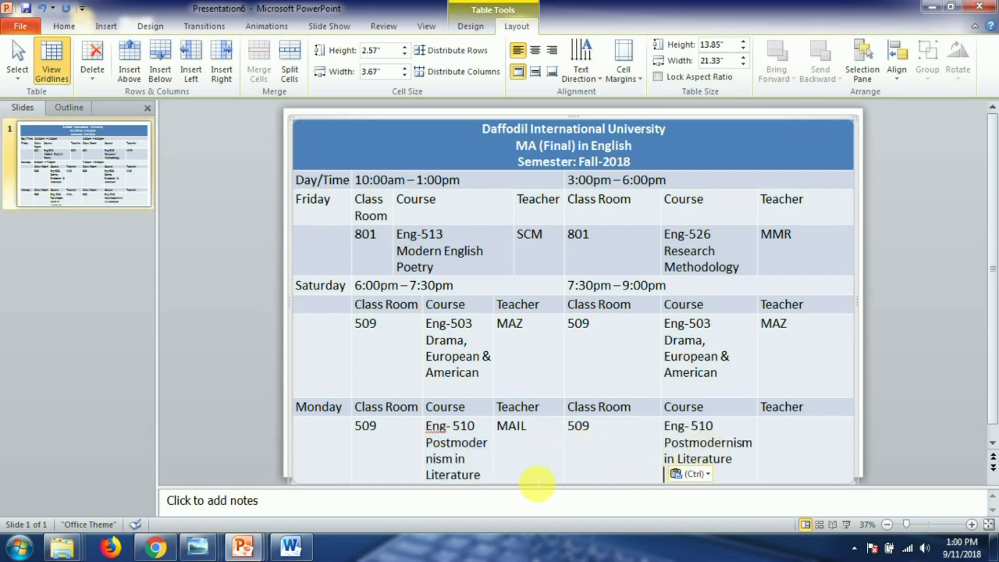
Copy the teacher initials MAIL into the second Monday teacher cell.
click(457, 443)
triple_click(441, 429)
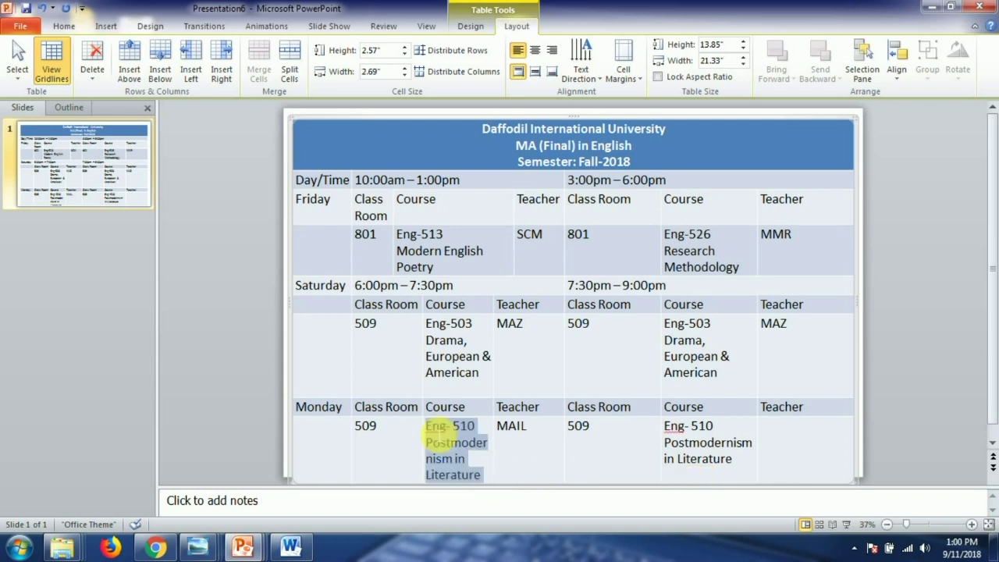
click(526, 452)
double_click(512, 427)
key(ctrl+c)
click(819, 441)
key(ctrl+v)
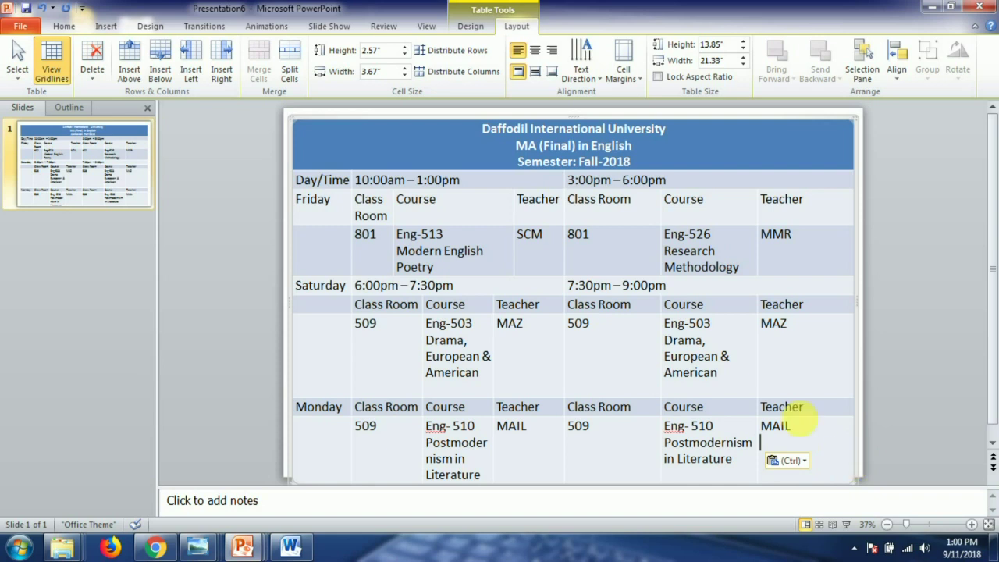
Remove the blank lines under Monday's 509 and Saturday's course, and correct Americn to American.
click(549, 469)
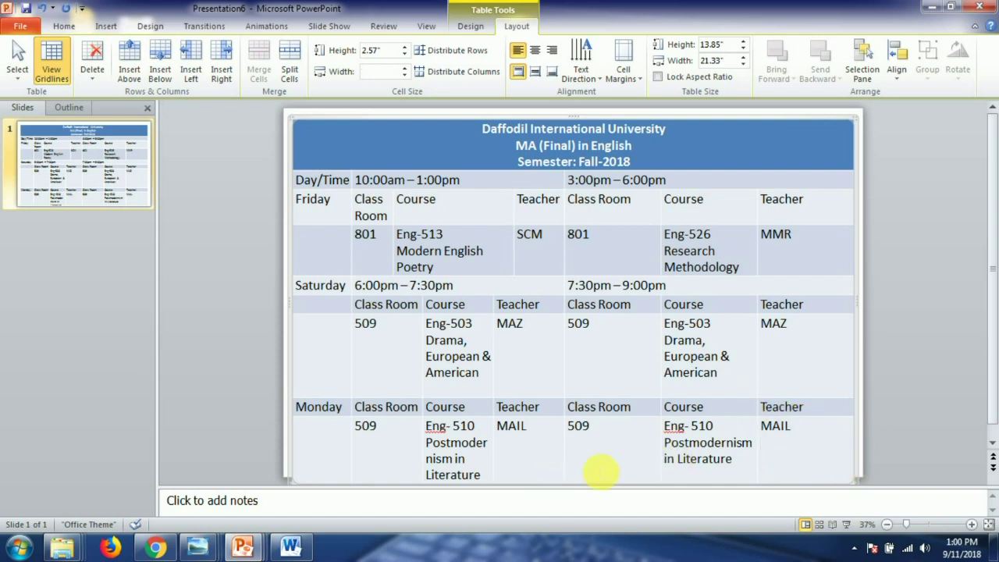
click(625, 469)
key(BackSpace)
click(606, 367)
click(476, 395)
text(a)
click(495, 383)
click(721, 394)
key(BackSpace)
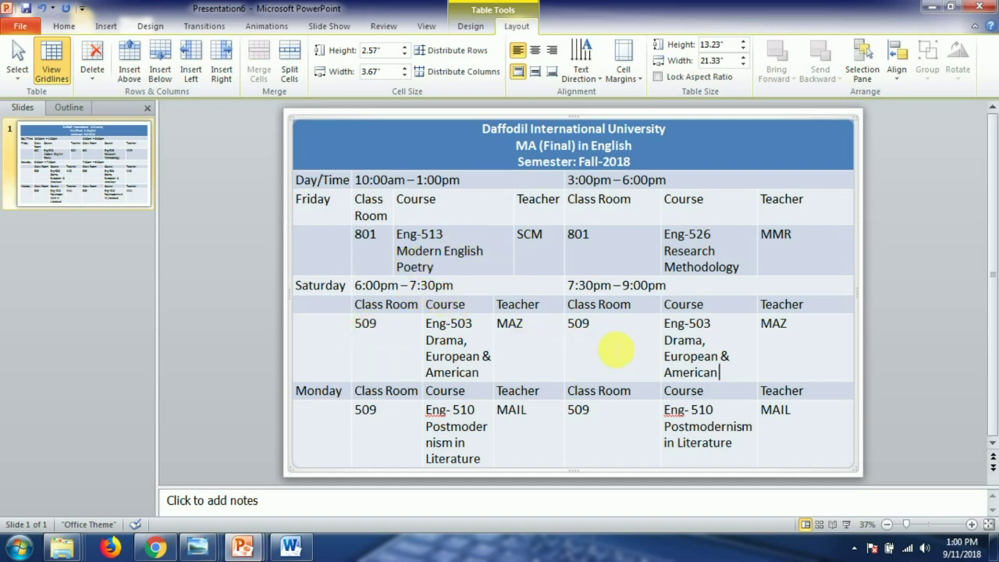
drag(843, 457, 324, 179)
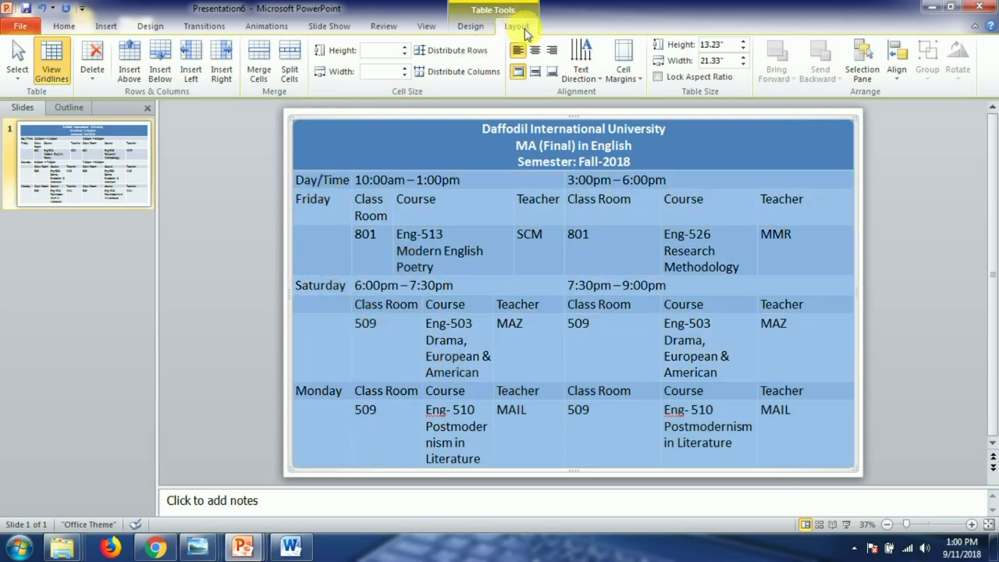
Center the selected table cells' text both horizontally and vertically.
click(535, 52)
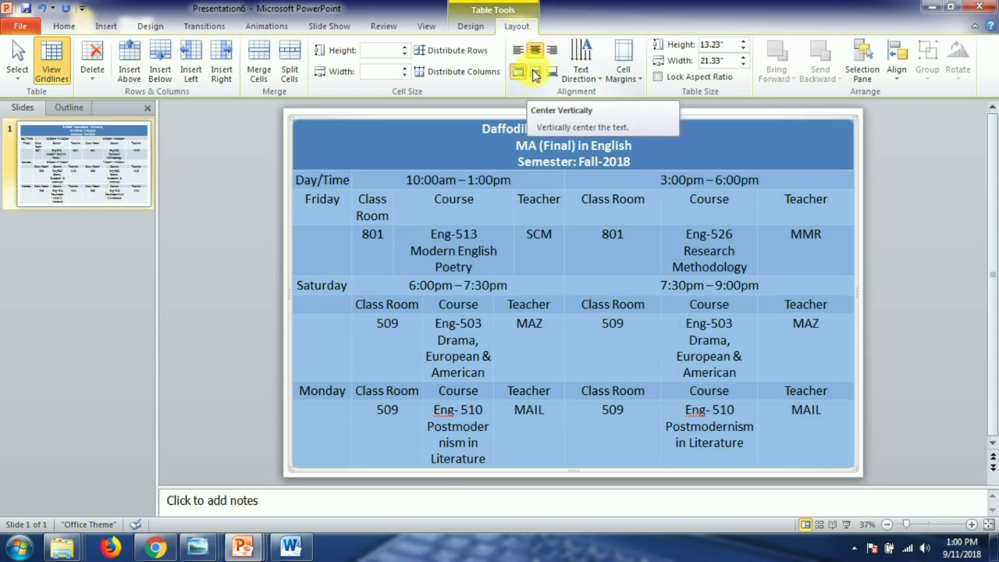
click(535, 72)
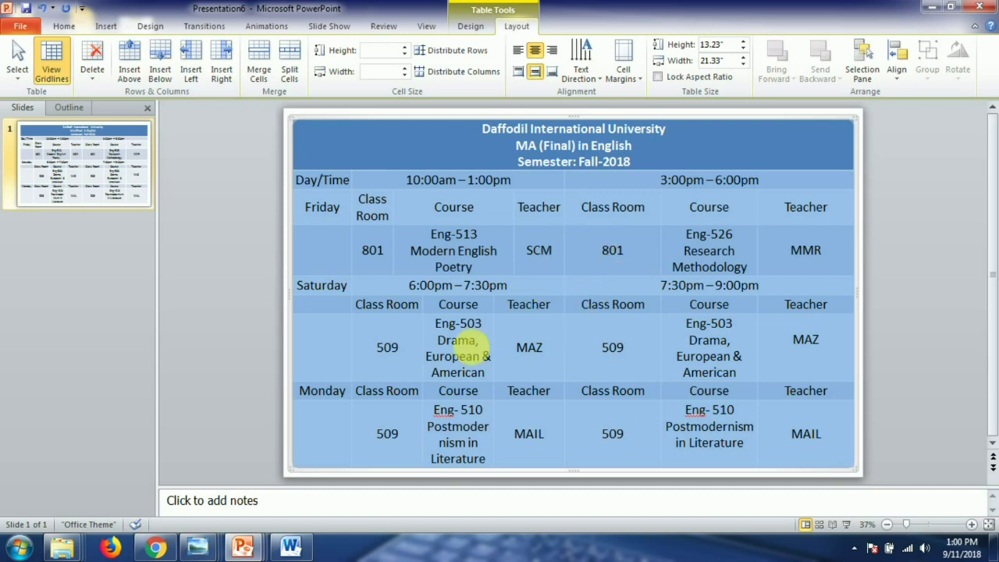
click(437, 341)
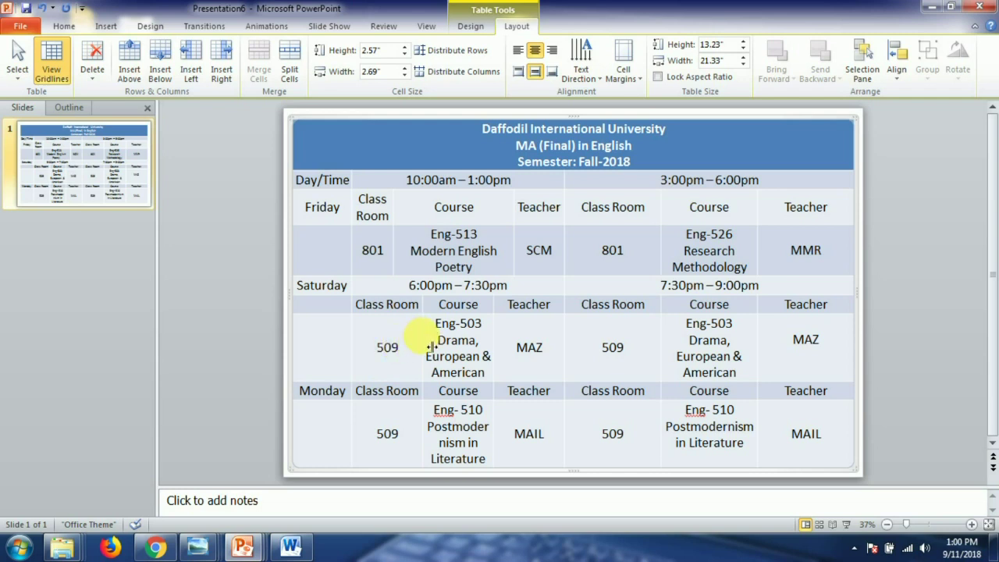
Narrow the Saturday Class Room column and widen the morning and afternoon Course columns.
drag(430, 346, 403, 344)
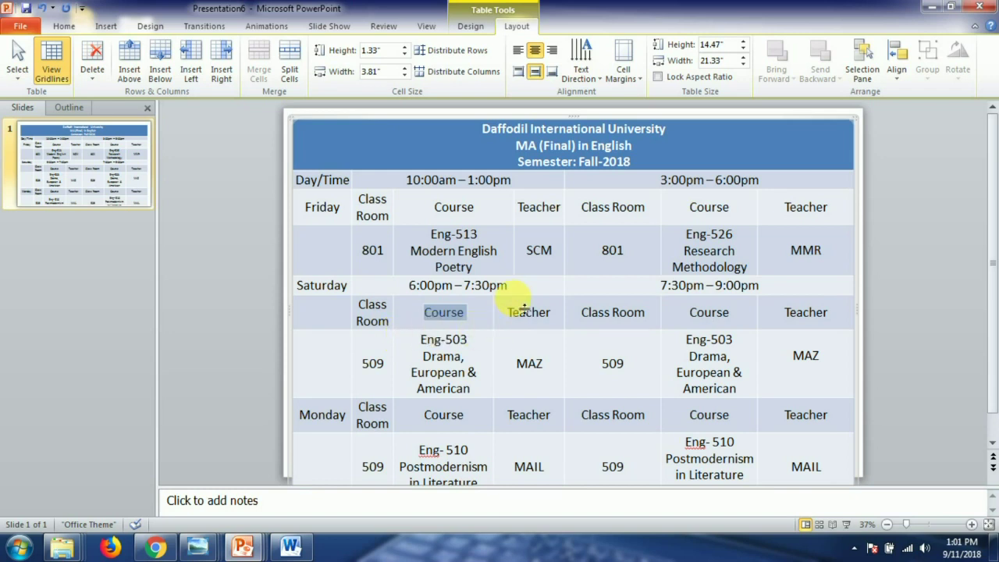
drag(505, 337, 524, 333)
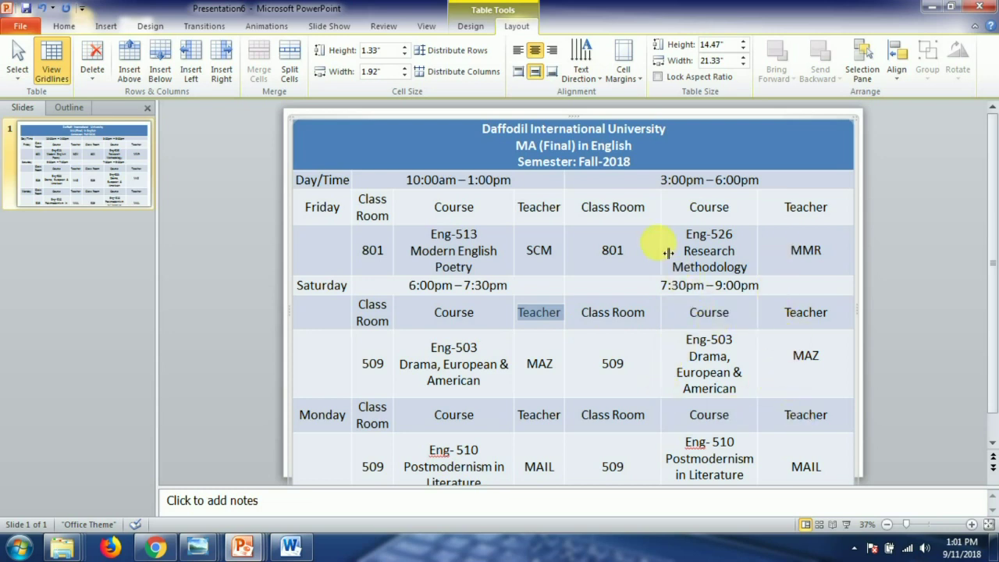
drag(670, 250, 621, 252)
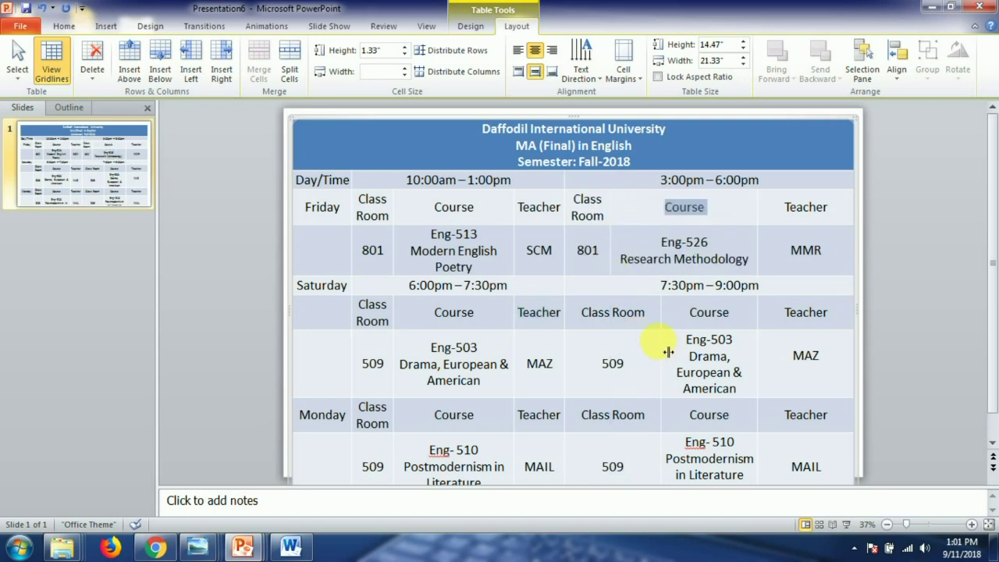
drag(670, 352, 621, 351)
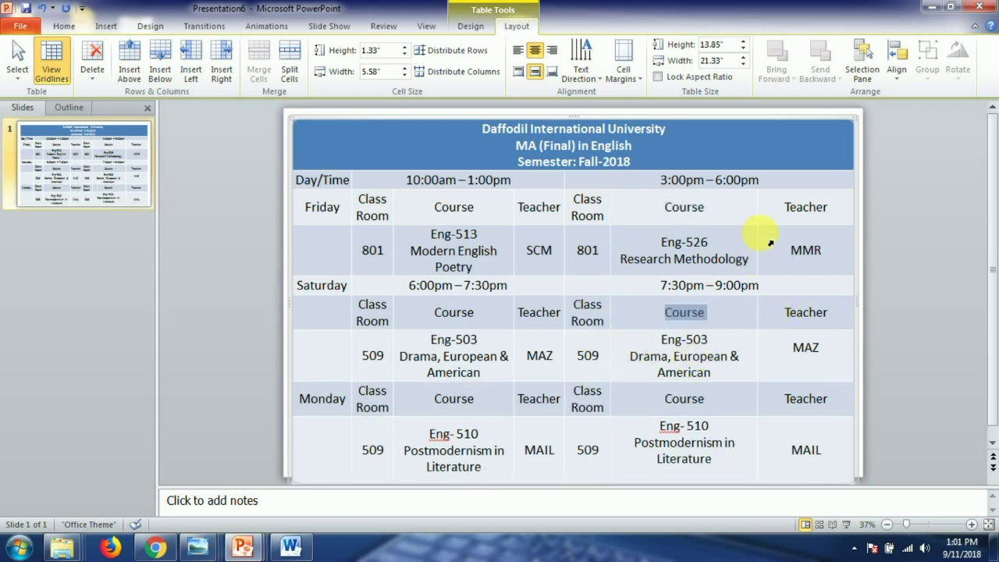
drag(768, 245, 798, 245)
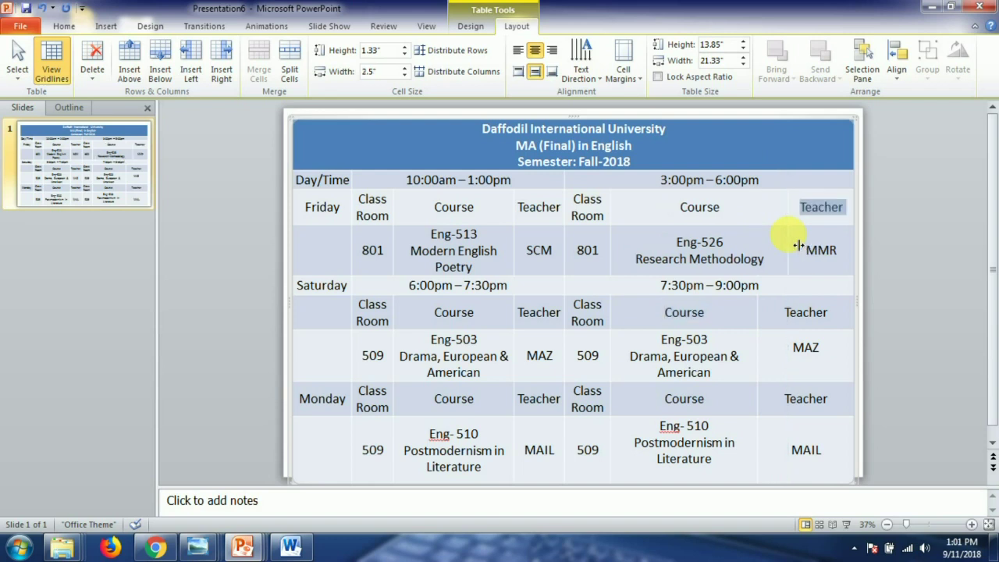
drag(766, 327, 805, 324)
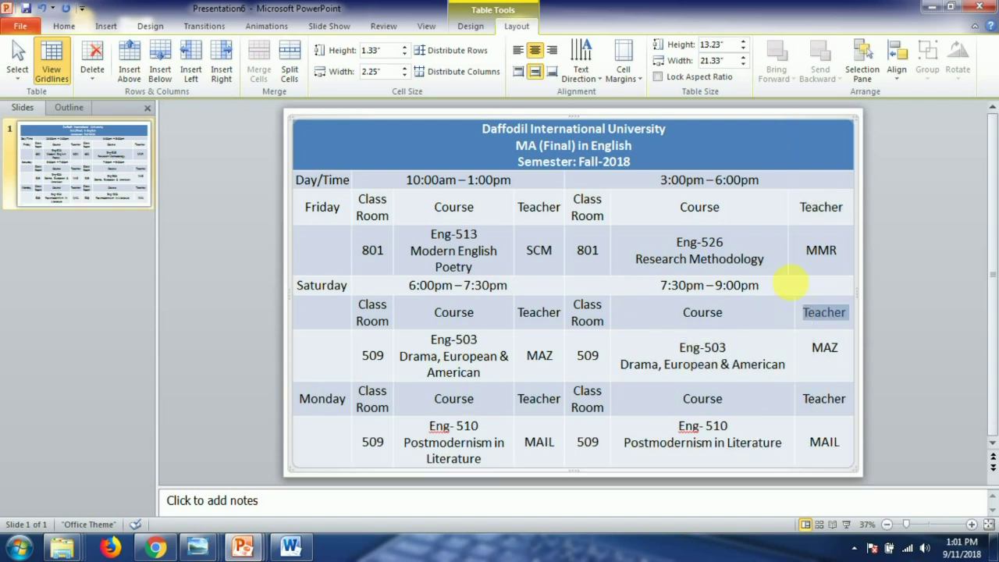
drag(798, 267, 806, 276)
click(786, 210)
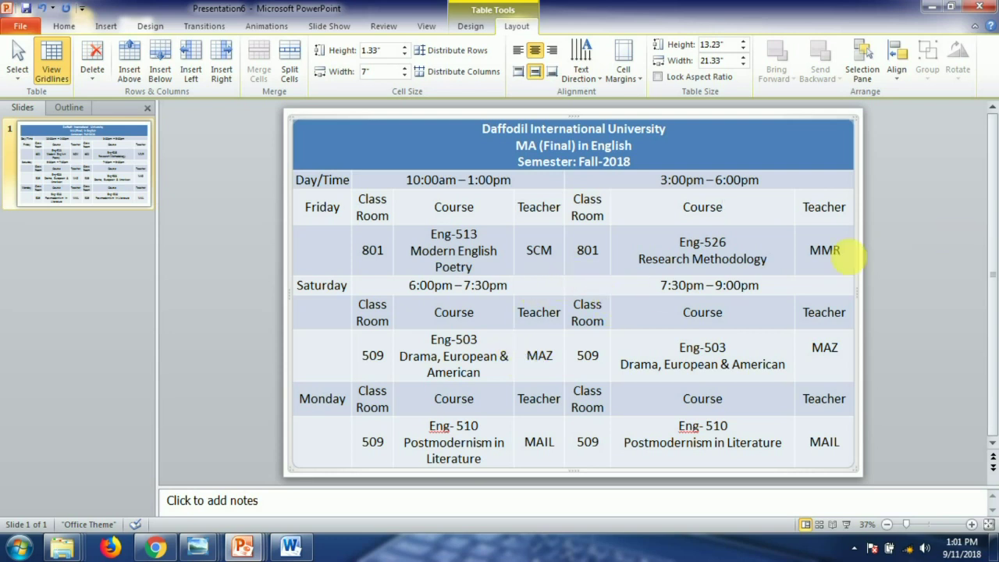
Line up the Course, Teacher and Class Room borders across the Friday, Saturday and Monday rows.
drag(807, 251, 810, 250)
drag(804, 322, 807, 316)
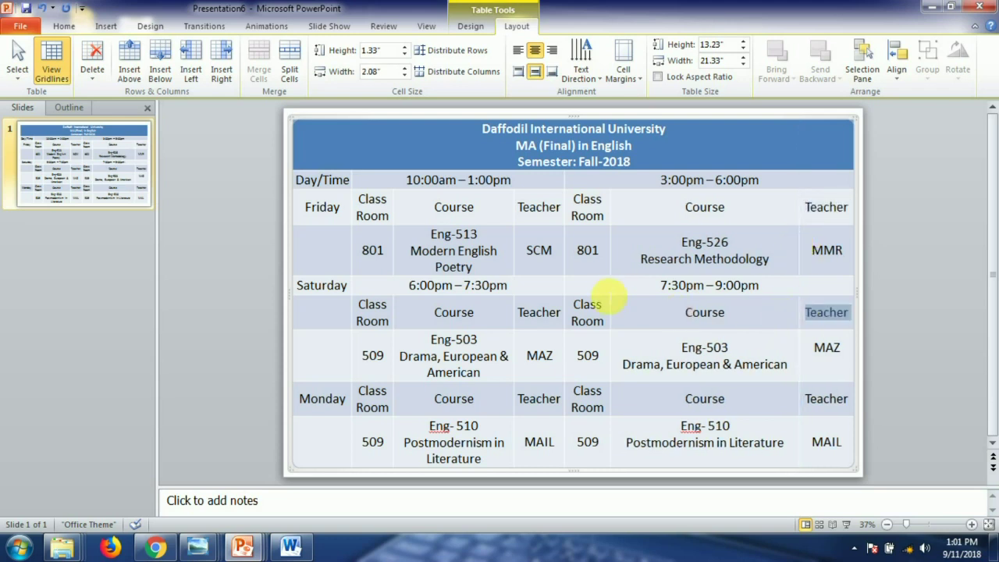
drag(619, 270, 633, 268)
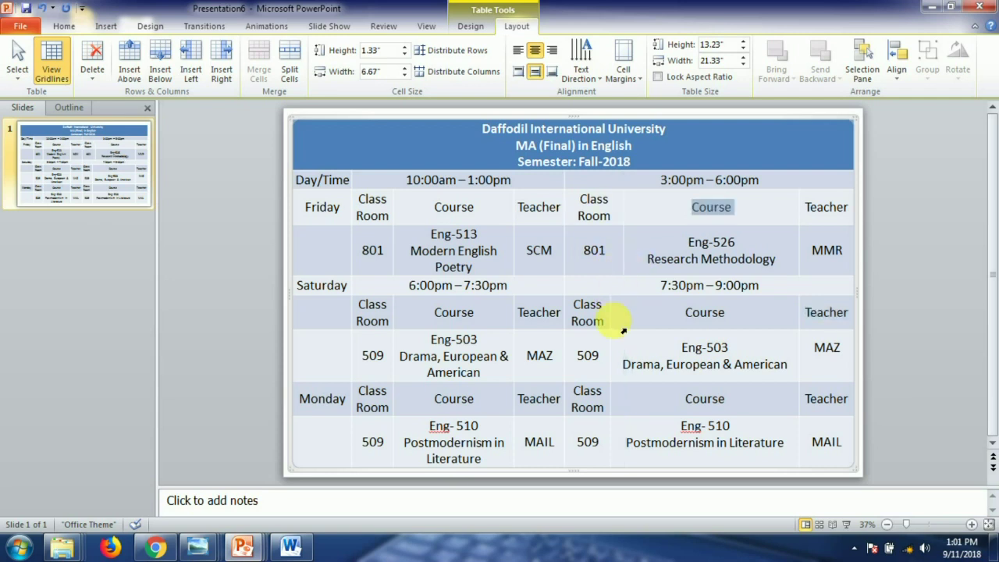
drag(618, 333, 634, 329)
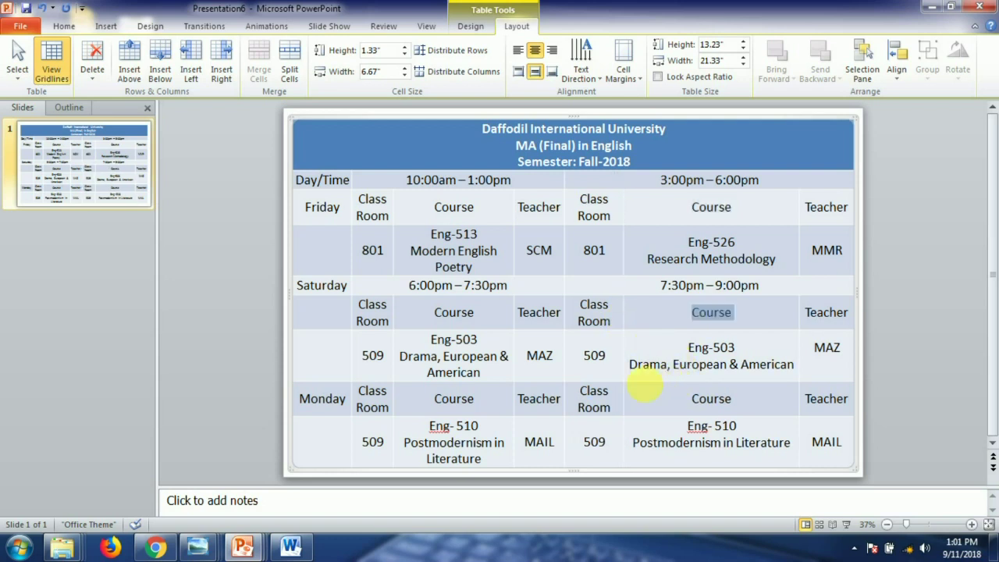
drag(575, 314, 584, 314)
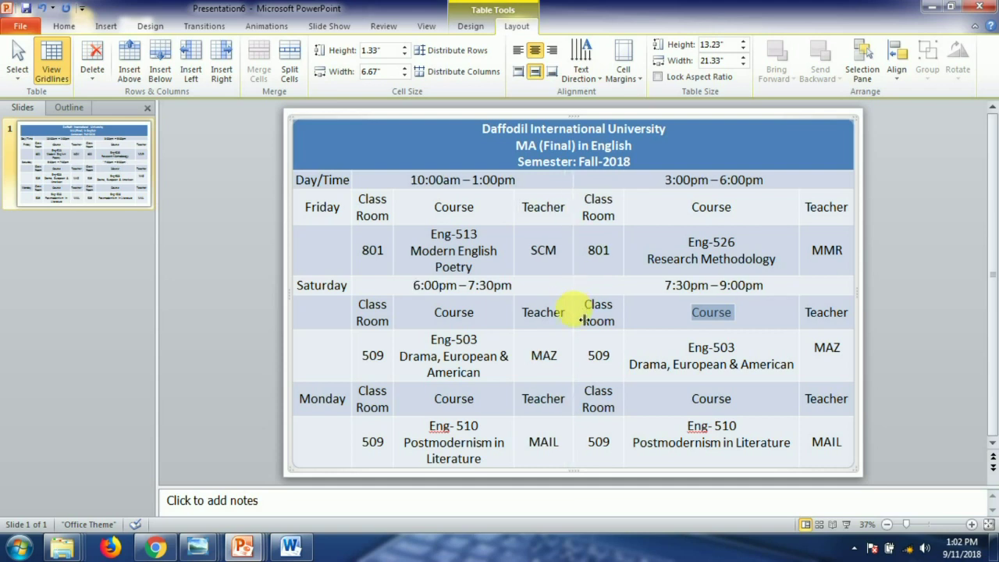
drag(521, 311, 530, 311)
drag(523, 271, 530, 271)
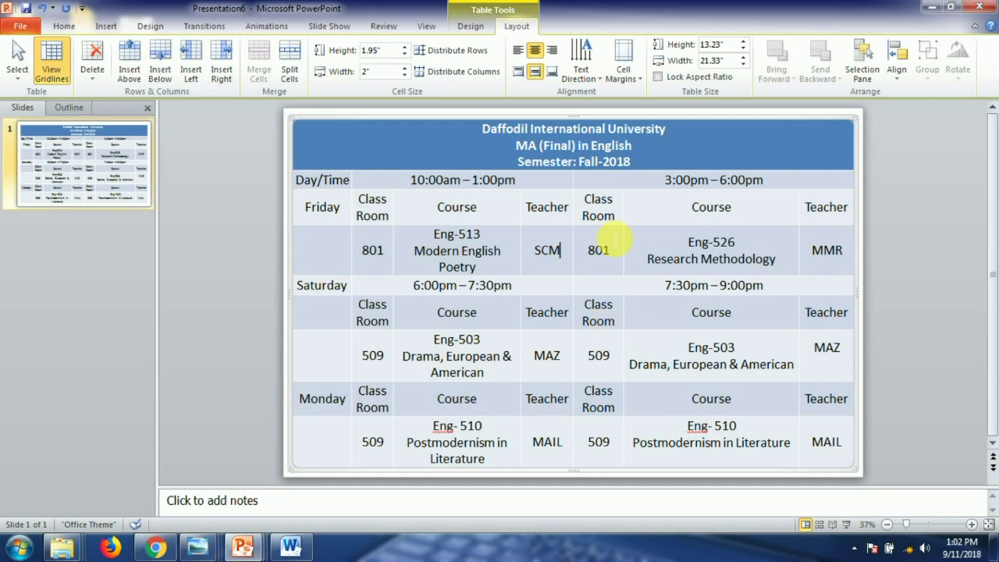
click(639, 170)
Shrink the MA (Final) and semester lines and enlarge the Daffodil International University title.
drag(639, 164, 517, 144)
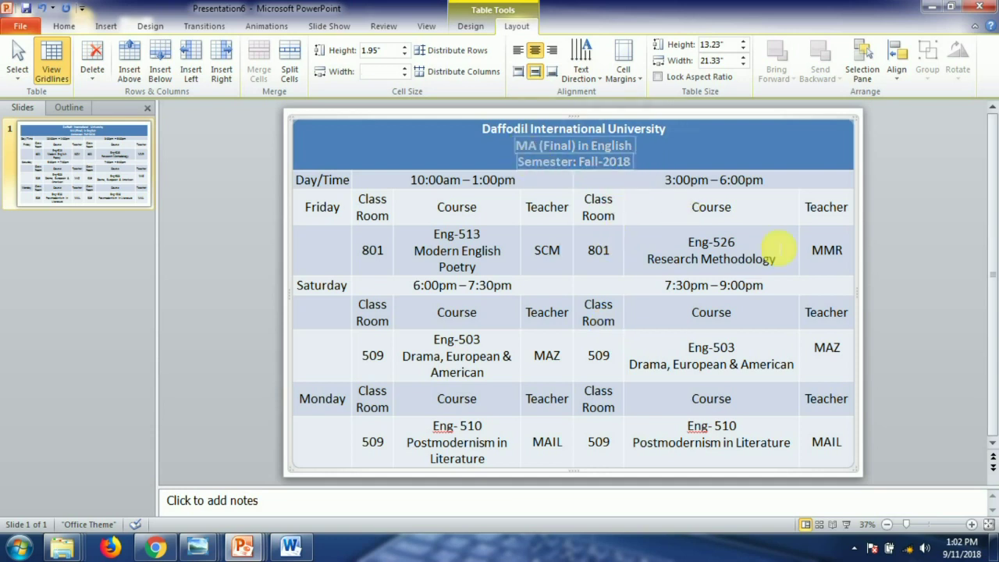
key(ctrl+shift+comma)
key(ctrl+shift+comma)
click(68, 28)
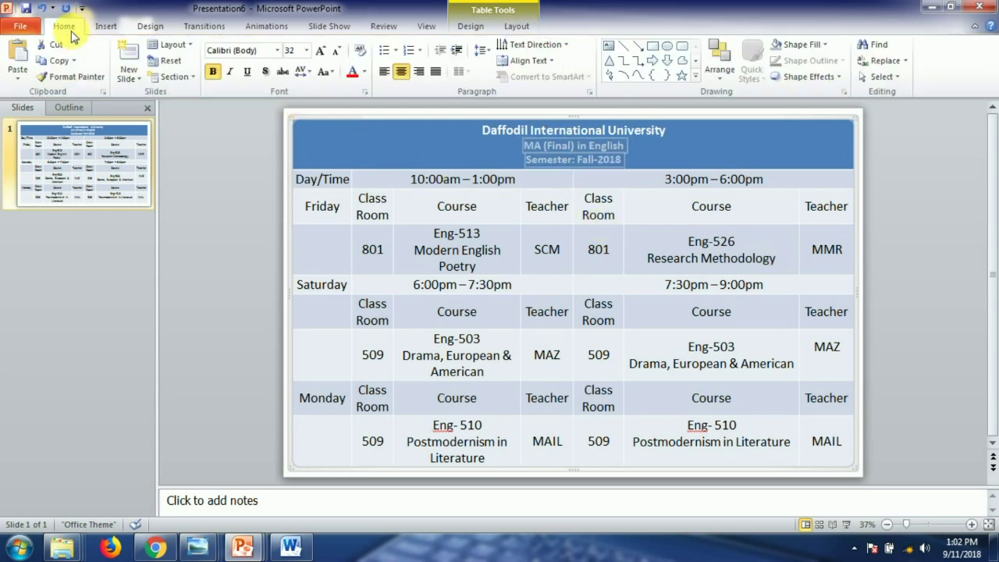
drag(683, 133, 483, 133)
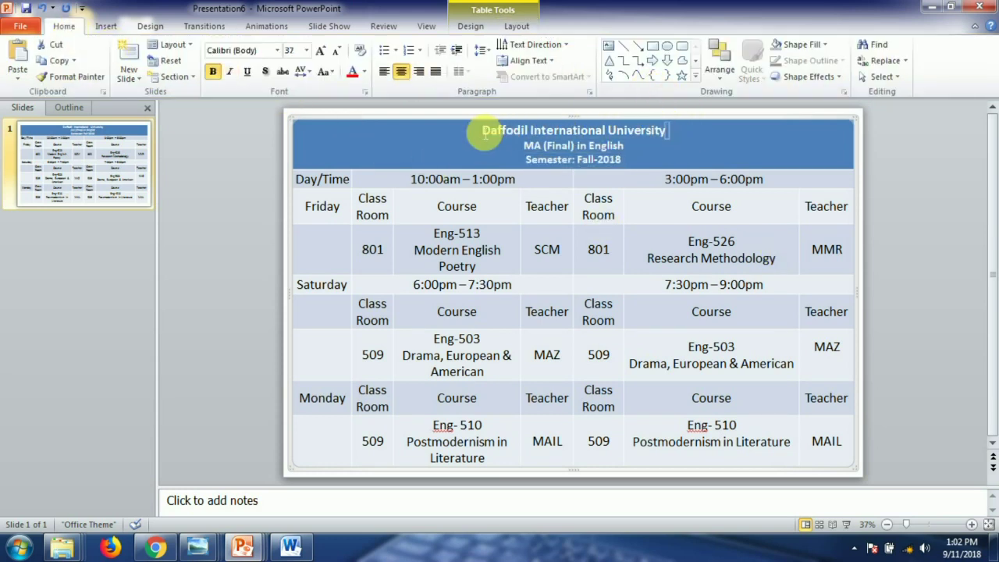
key(ctrl+shift+period)
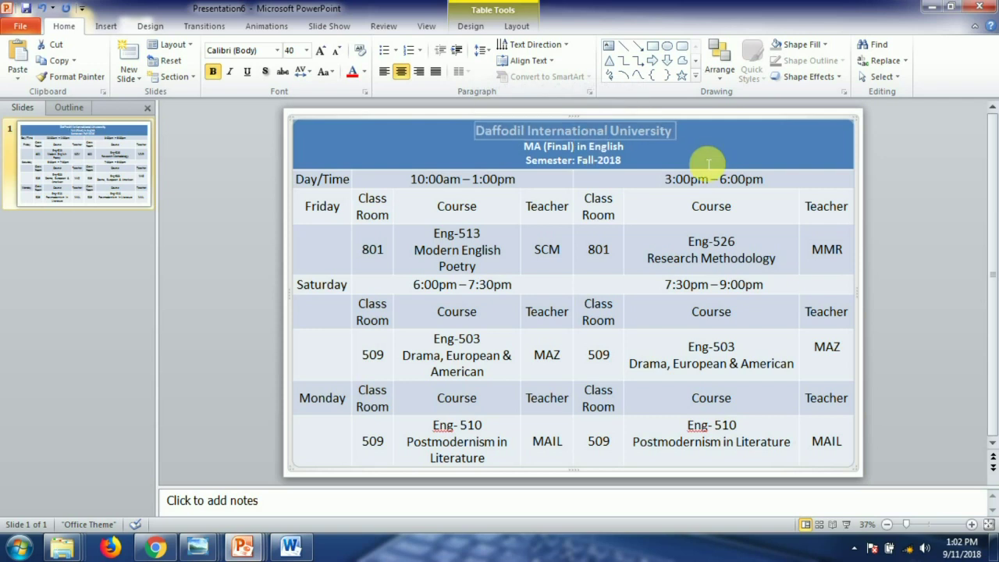
click(647, 167)
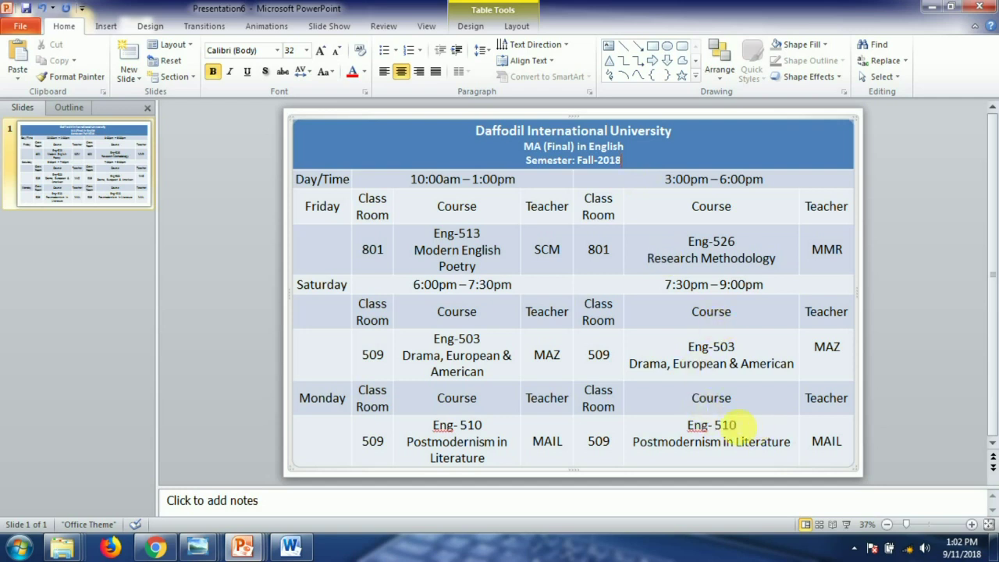
right_click(690, 427)
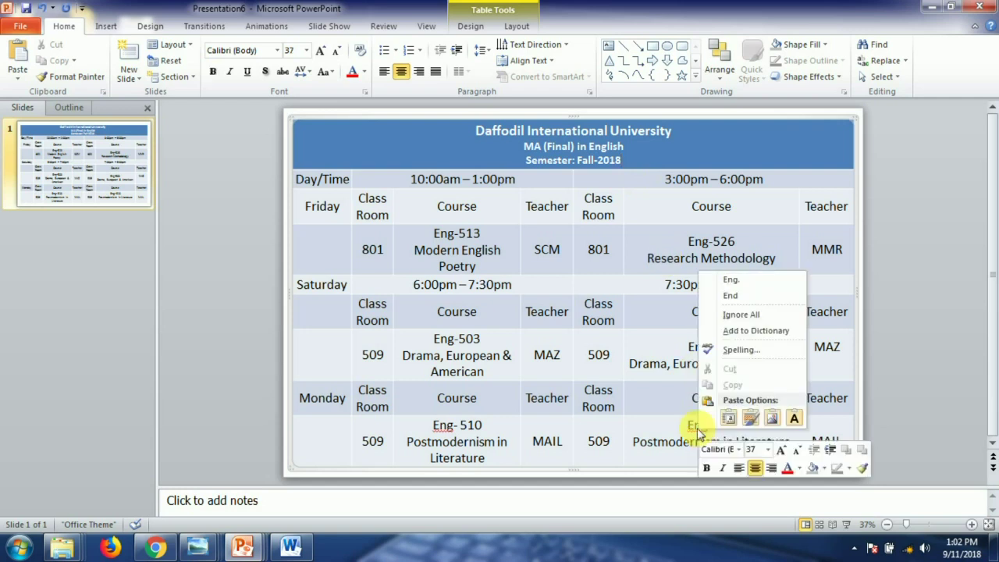
Ignore the spelling flags on both Monday Eng- 510 course entries.
click(733, 311)
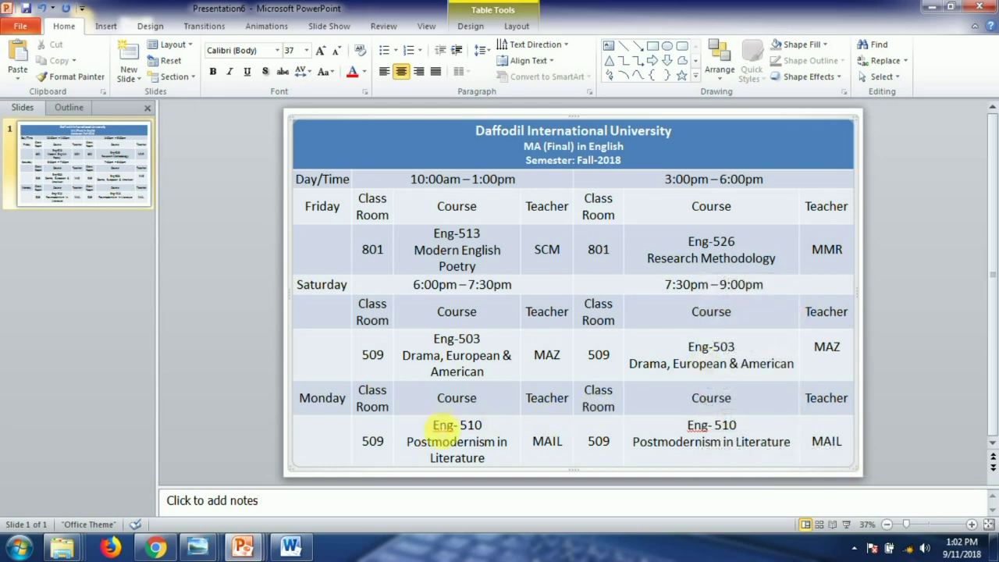
right_click(438, 427)
click(439, 428)
right_click(439, 429)
key(Escape)
right_click(693, 428)
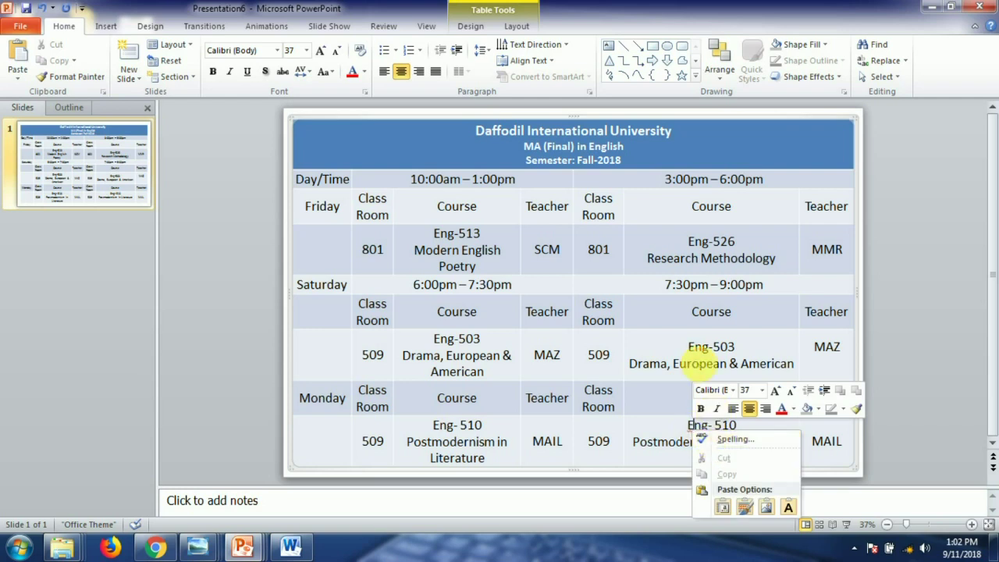
click(722, 425)
click(834, 442)
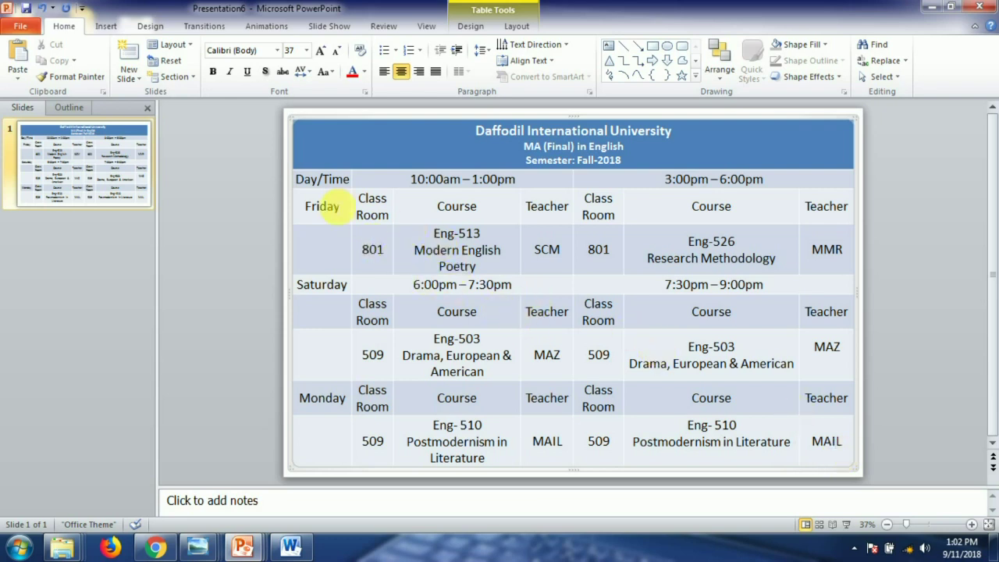
Bold the Day/Time header row and the Friday, Saturday and Monday day cells.
drag(772, 186, 321, 179)
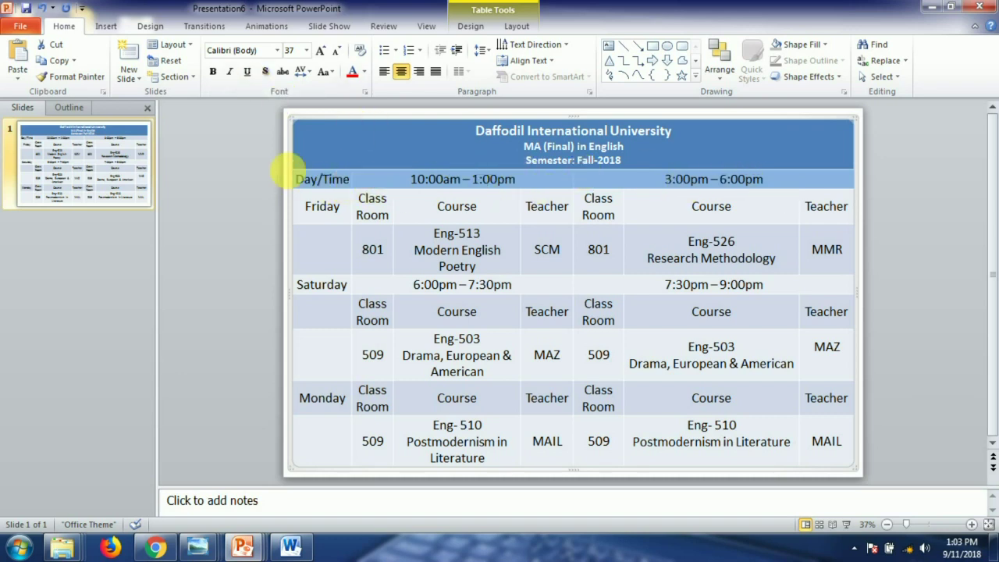
click(212, 71)
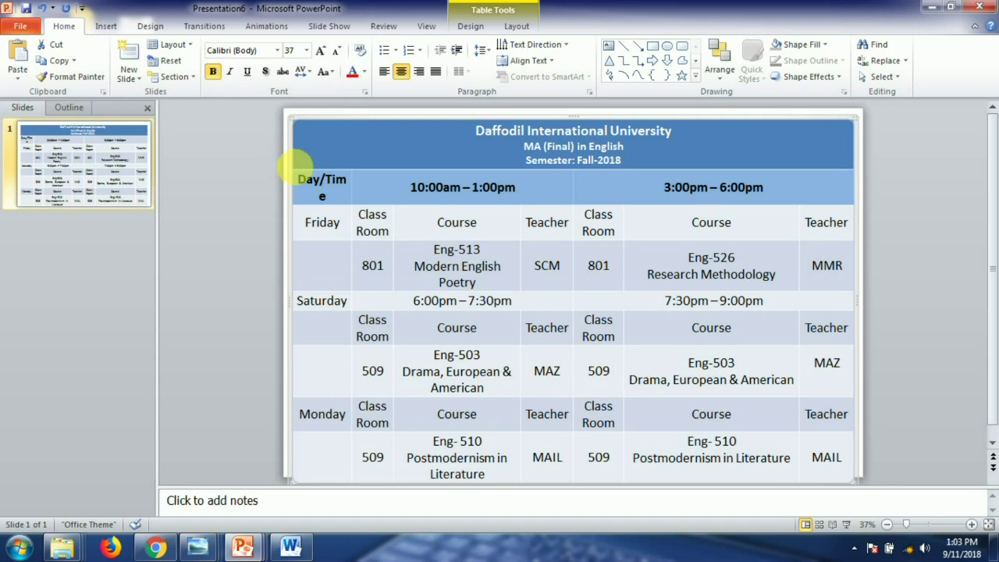
drag(312, 225, 330, 457)
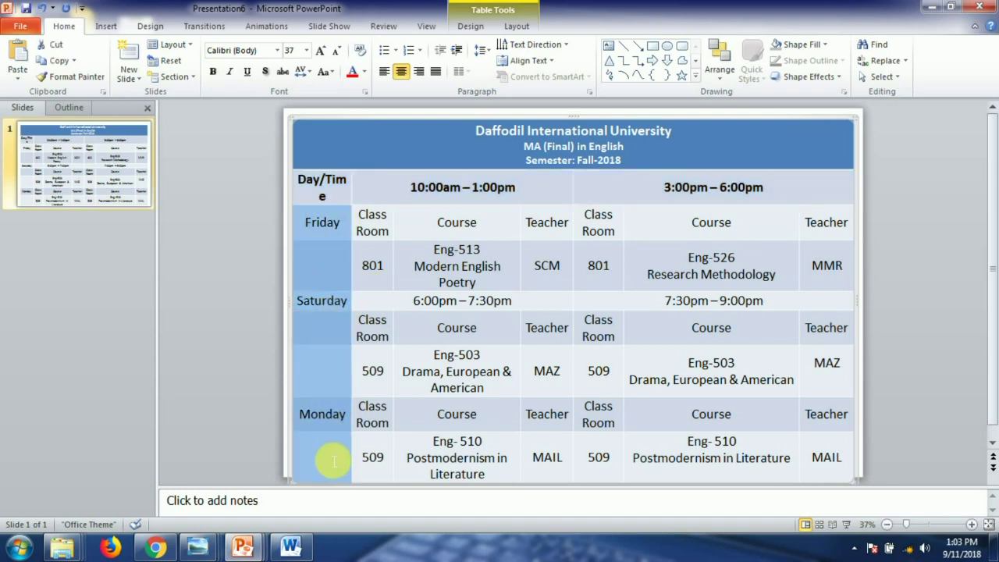
click(213, 72)
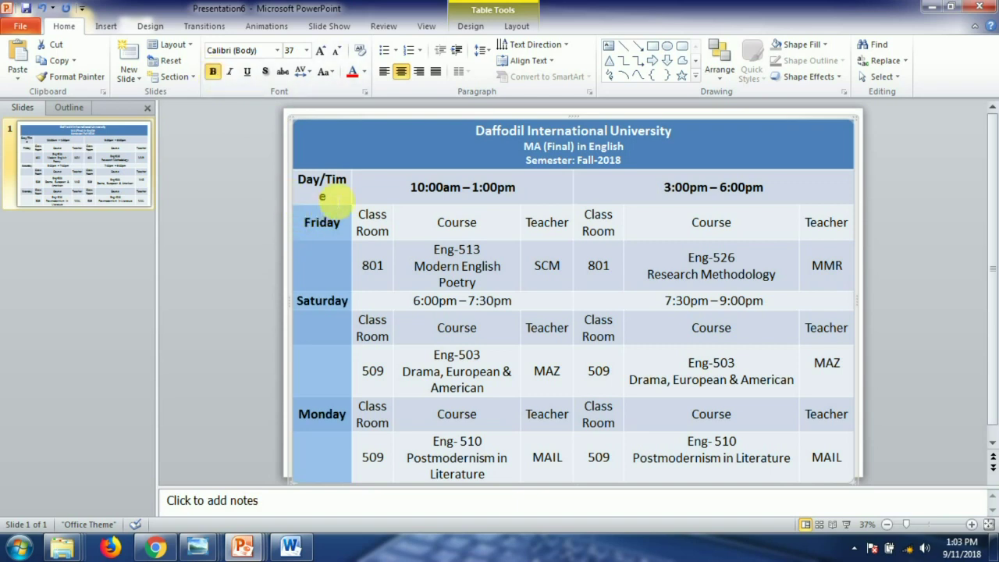
Shrink the Day/Time text to 36 so it fits one line, and check the title lines.
drag(334, 200, 307, 186)
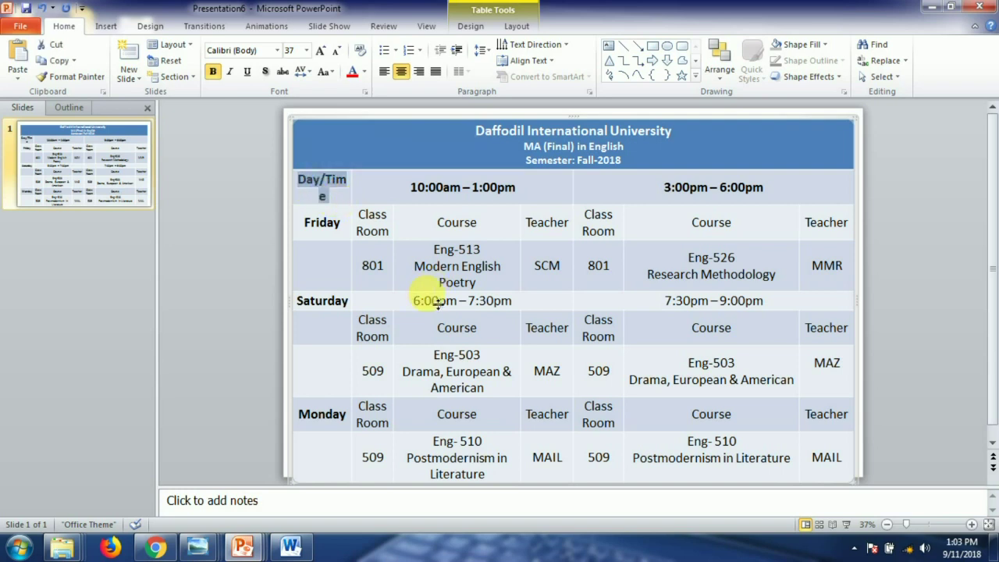
key(ctrl+bracketleft)
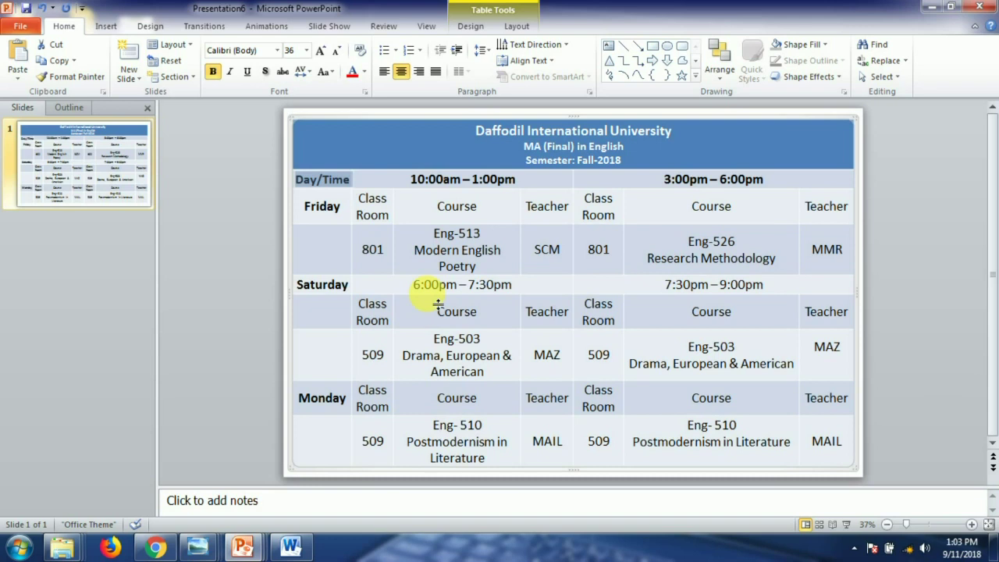
click(515, 355)
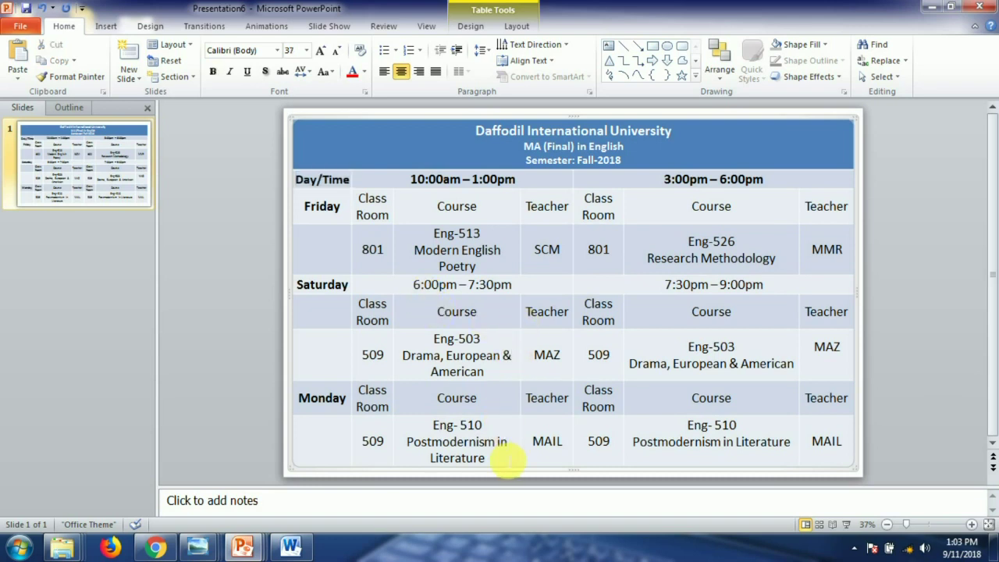
click(712, 156)
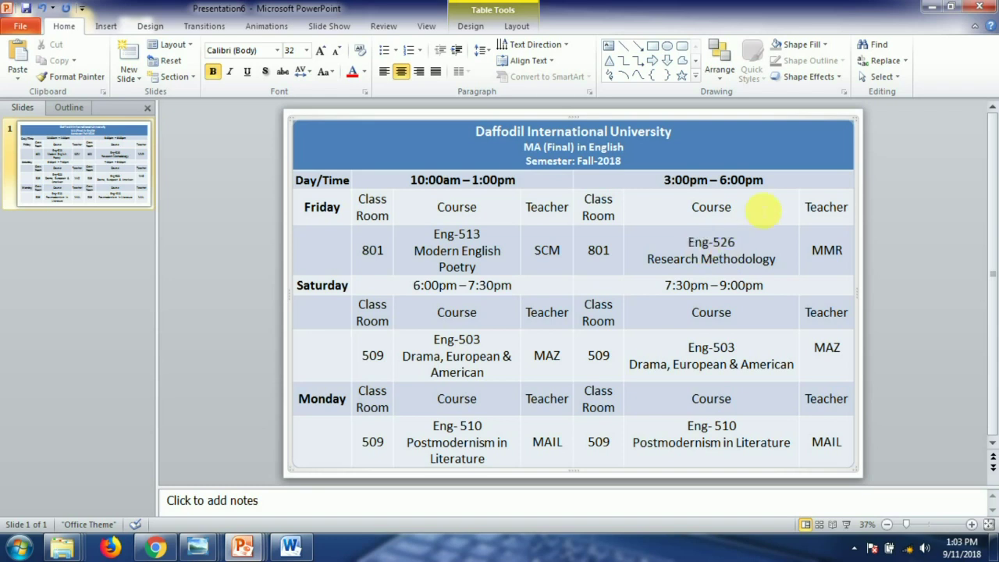
click(731, 139)
click(20, 26)
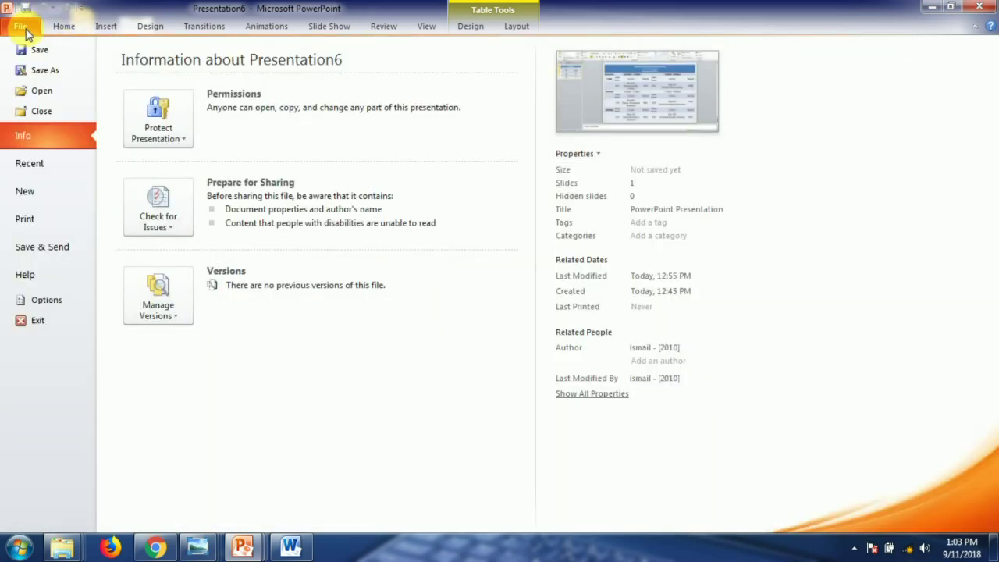
Save the slide to the Desktop as a JPEG named 'Fall Semester Routine-2018'.
click(35, 51)
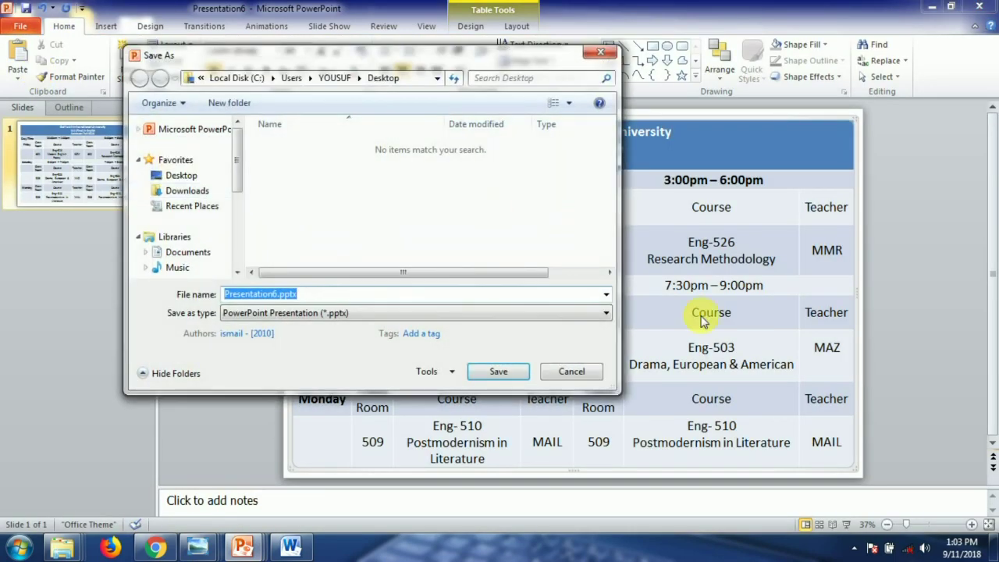
click(183, 177)
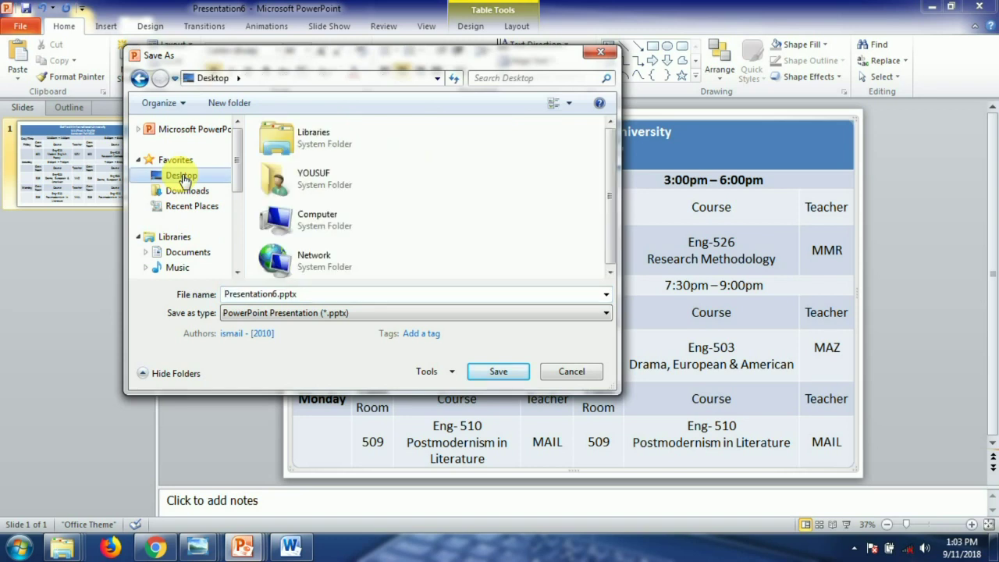
drag(298, 294, 225, 294)
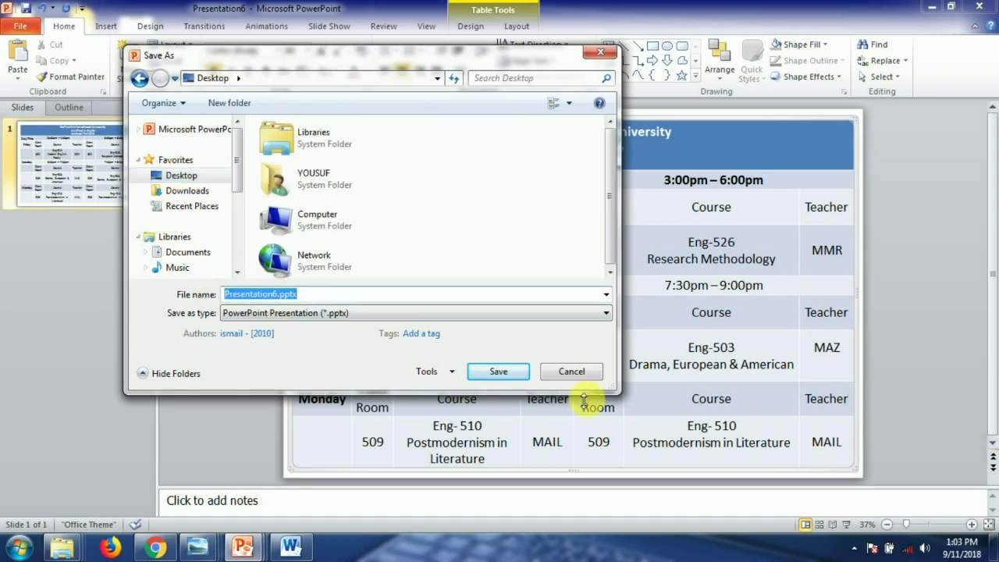
text(F)
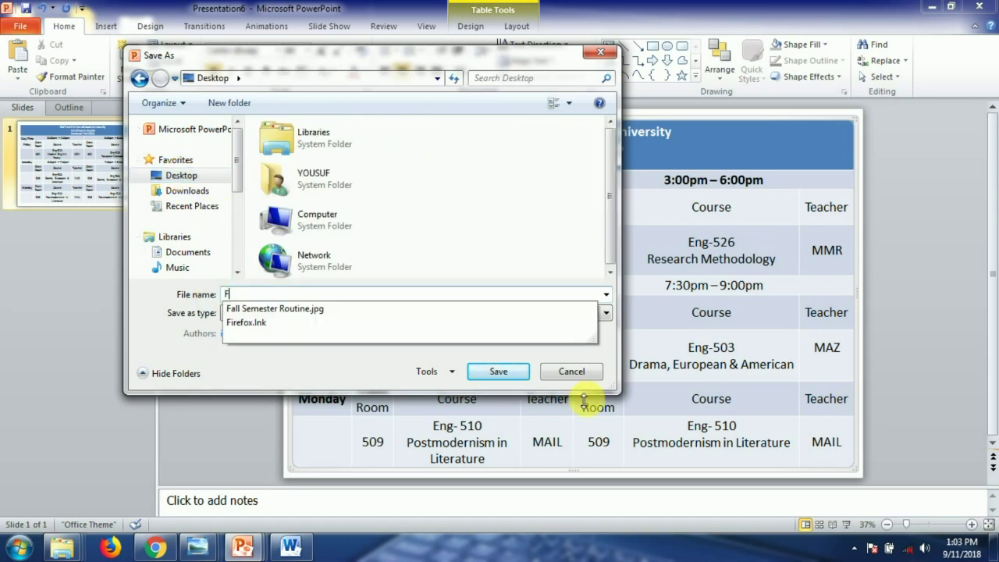
text(all Semester)
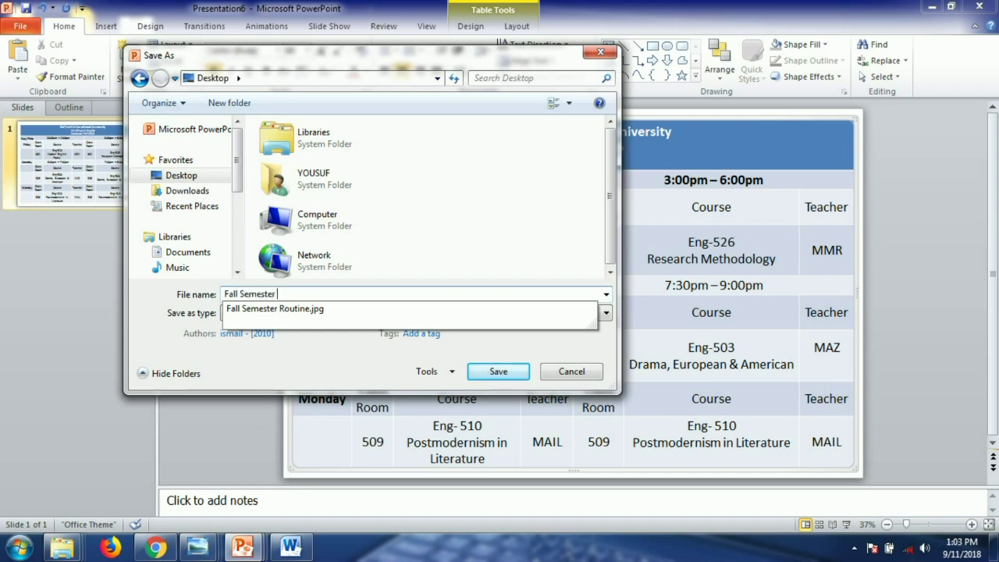
text( Routine-)
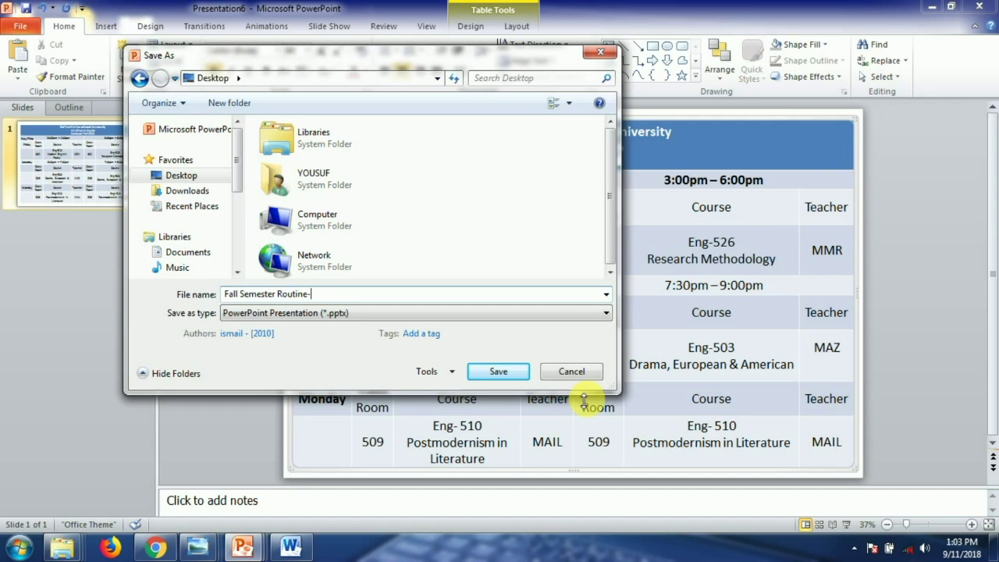
text(2018)
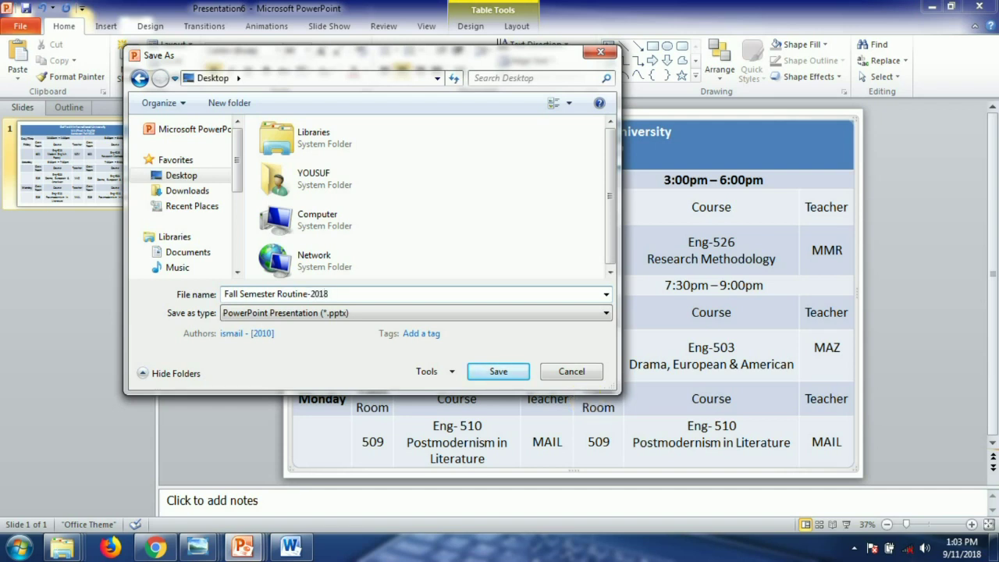
click(247, 317)
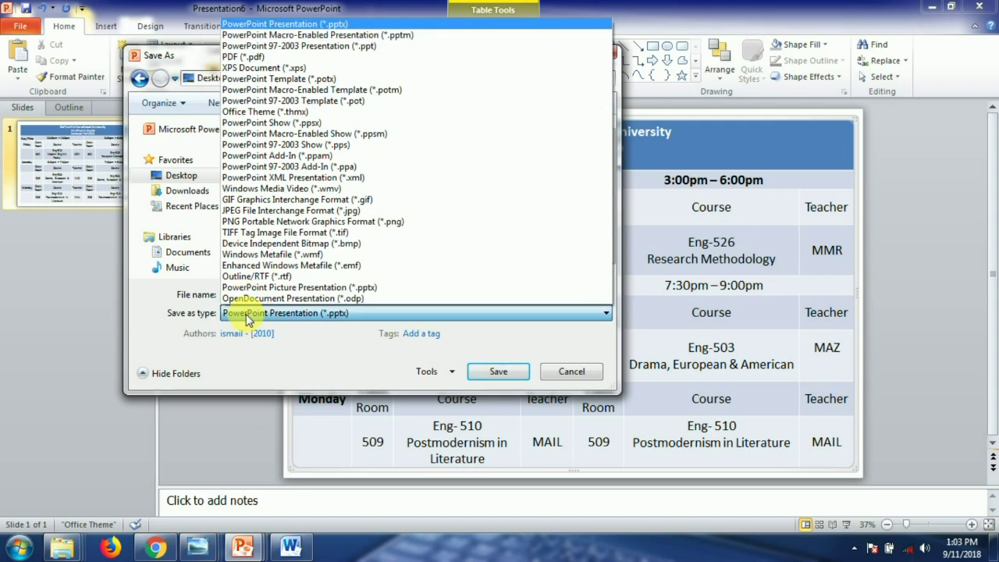
click(251, 212)
click(494, 372)
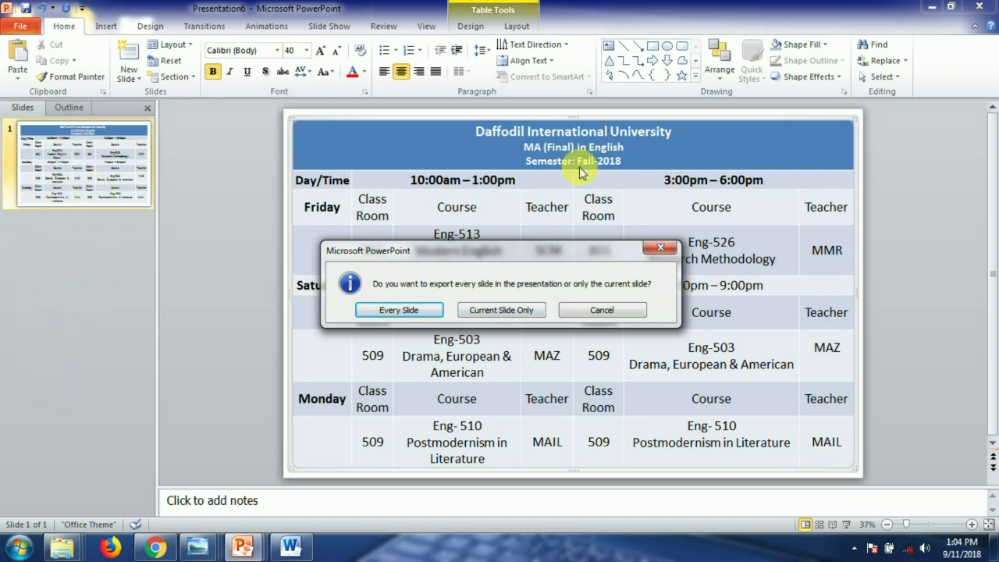
Export only the current slide and minimise PowerPoint.
click(499, 313)
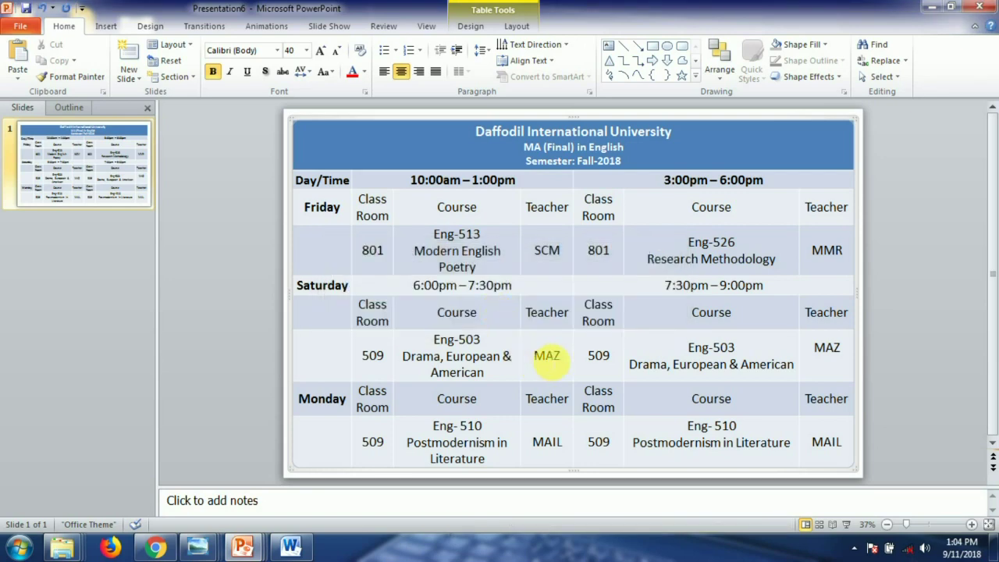
click(937, 9)
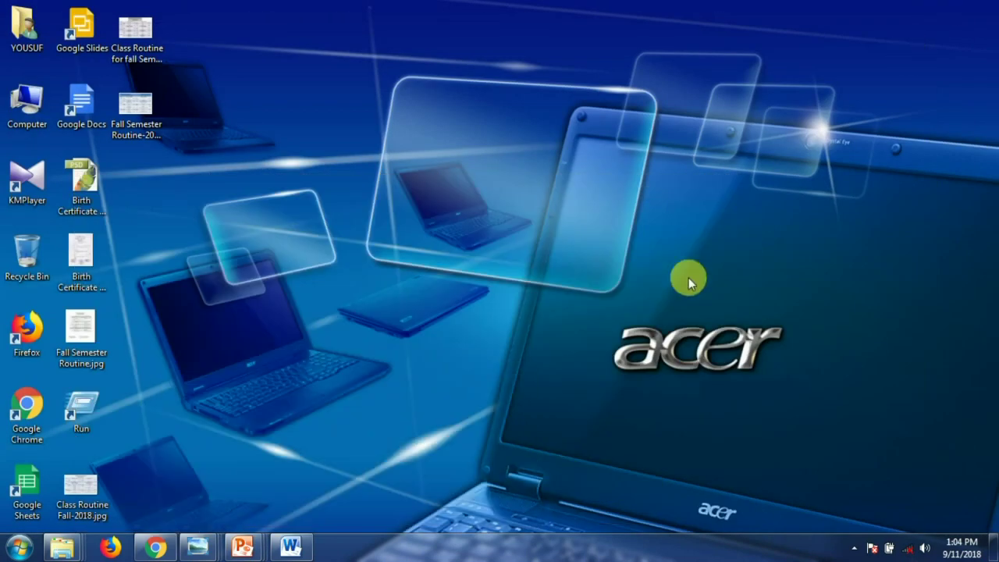
Preview Fall Semester Routine-2018.jpg in Windows Photo Viewer and zoom into the table.
right_click(140, 107)
click(182, 116)
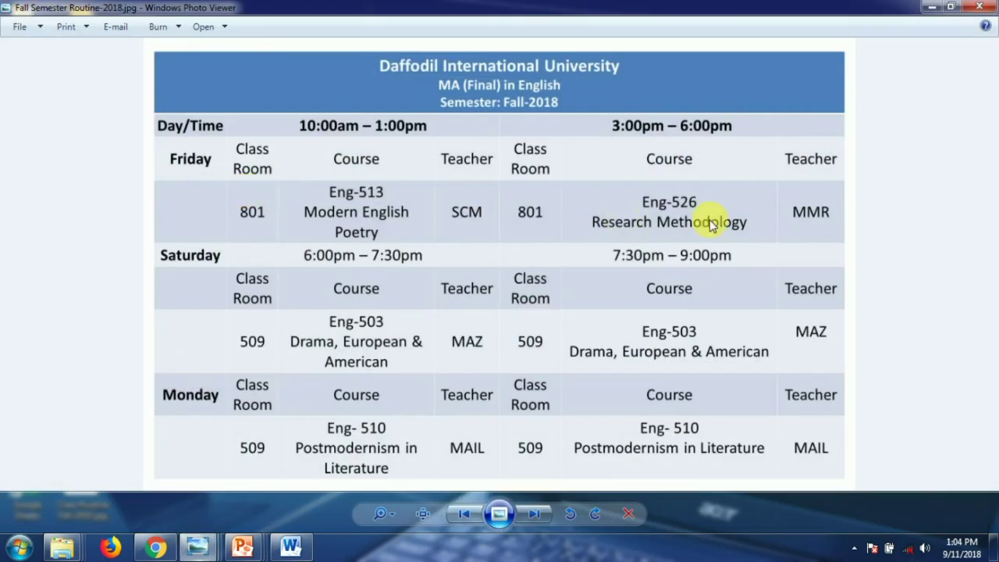
scroll(488, 258, up, 5)
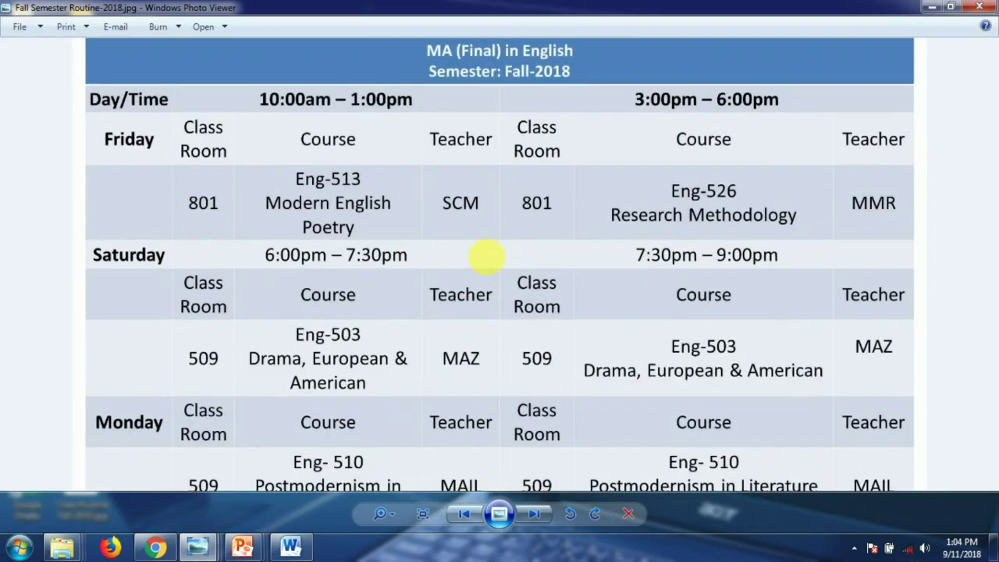
key(Down)
key(Down)
key(Down)
key(Down)
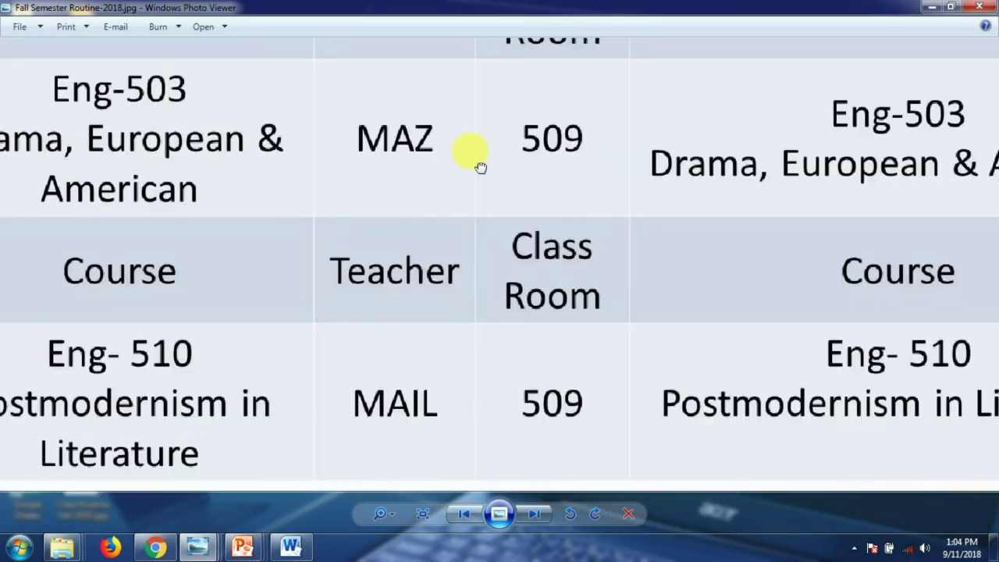
key(Right)
key(Right)
key(Right)
key(Right)
Zoom and pan across the routine table image, then minimise the viewer.
scroll(479, 226, down, 5)
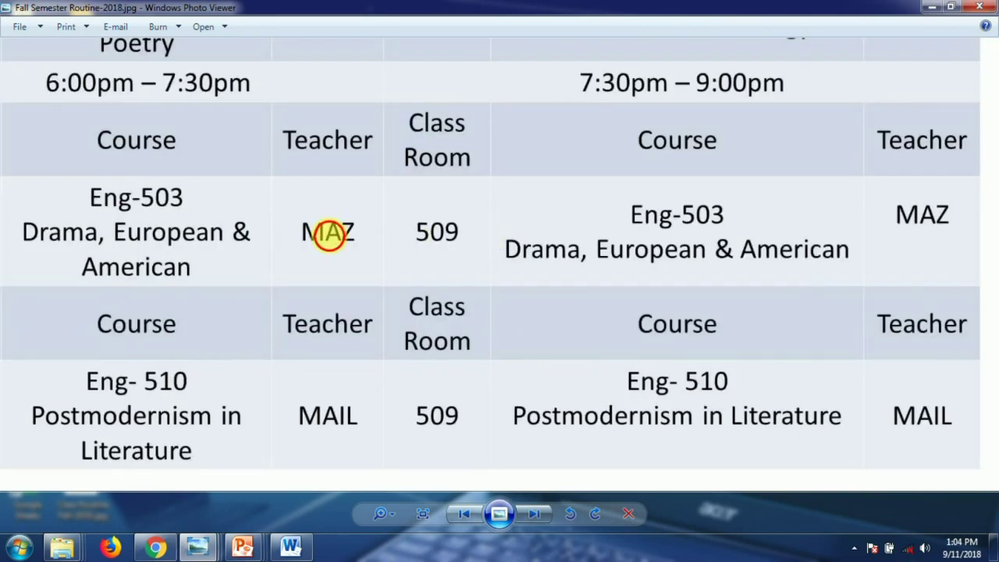
scroll(453, 242, up, 3)
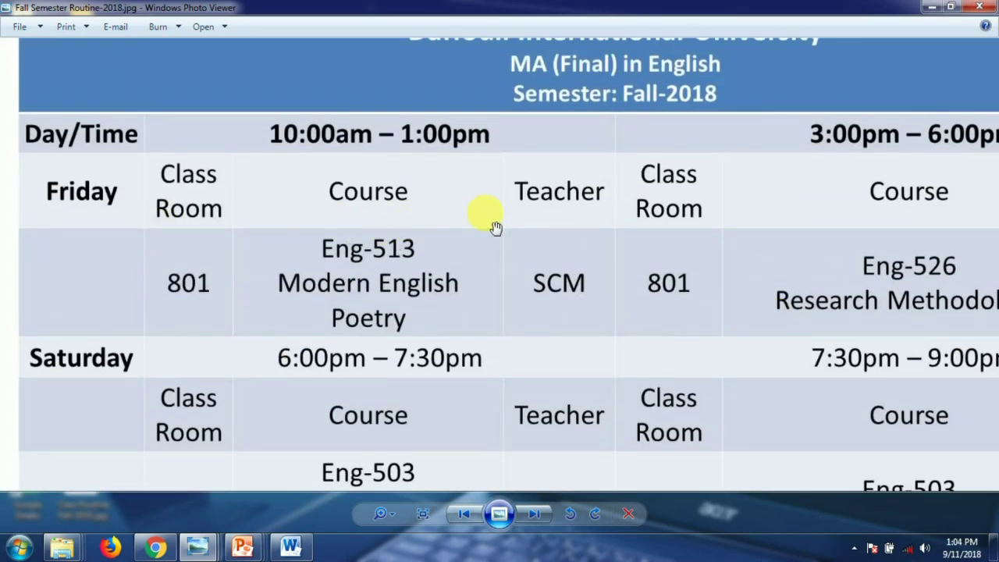
scroll(494, 228, down, 2)
drag(498, 232, 463, 139)
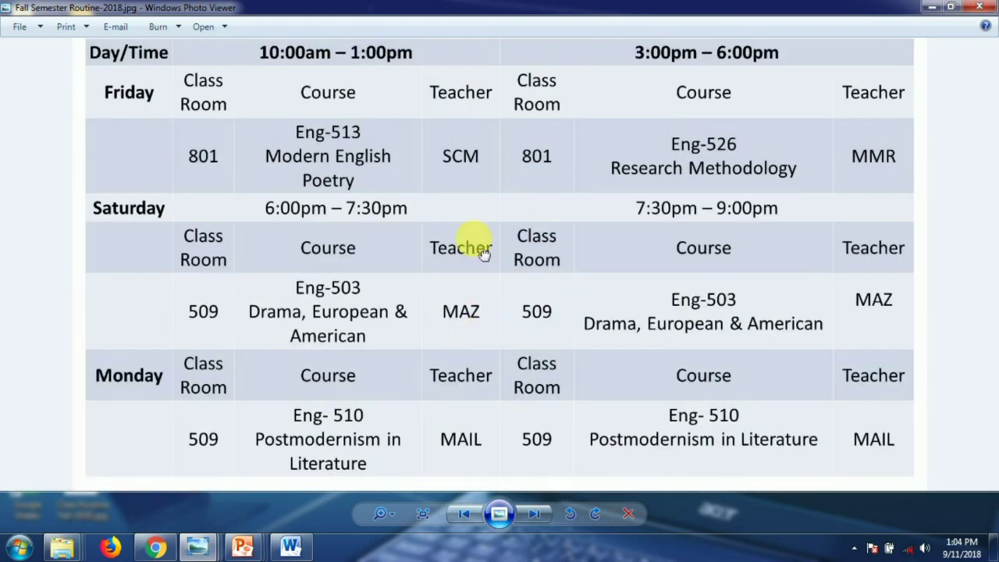
scroll(496, 263, down, 1)
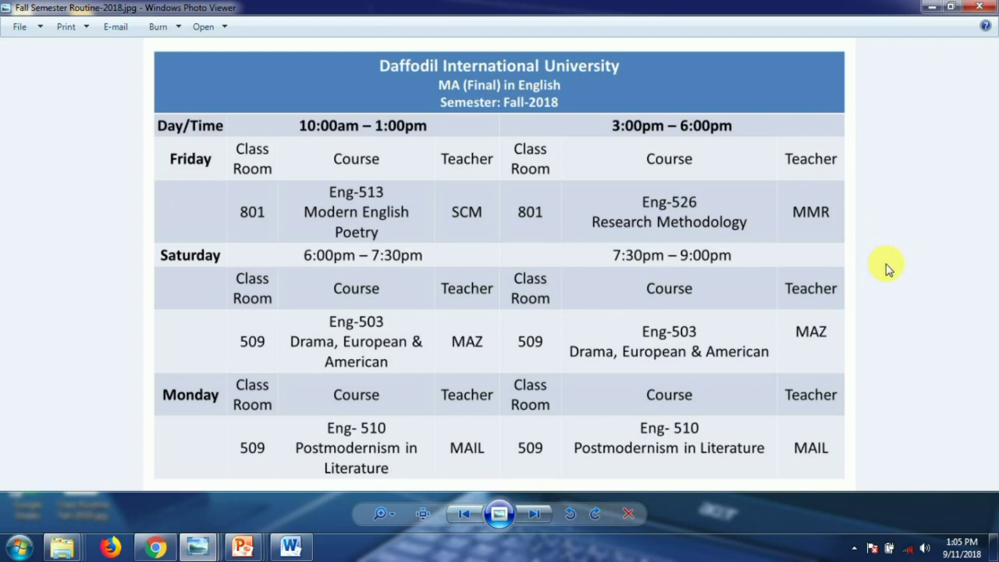
click(934, 11)
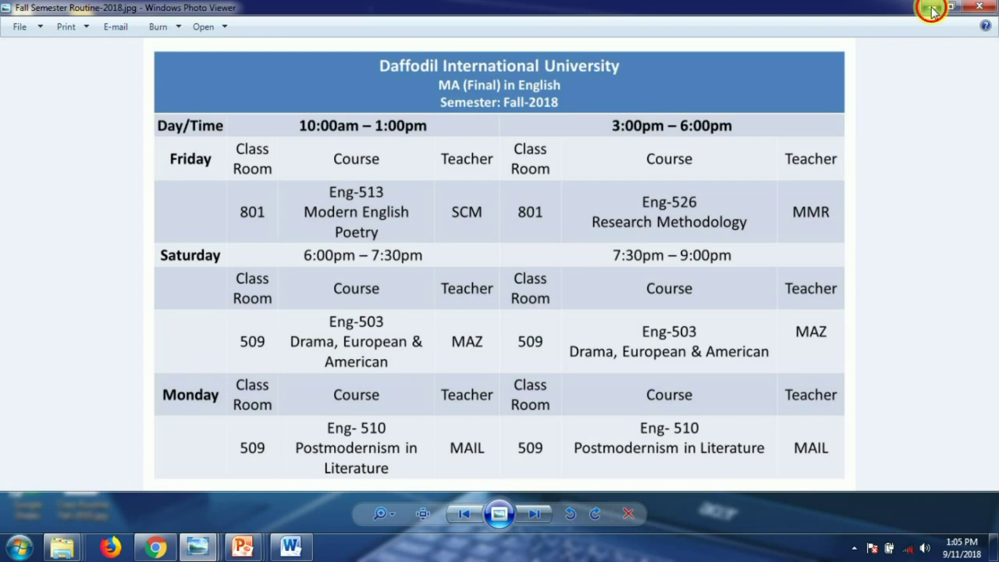